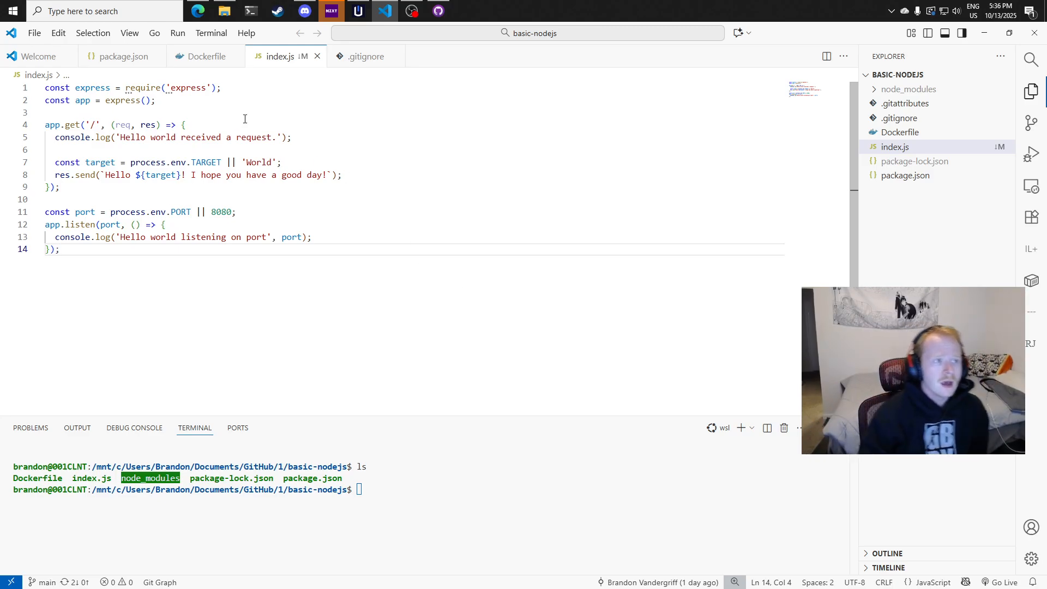
Switch to Edge and examine the basic-nodejs repository page on GitHub
click(197, 11)
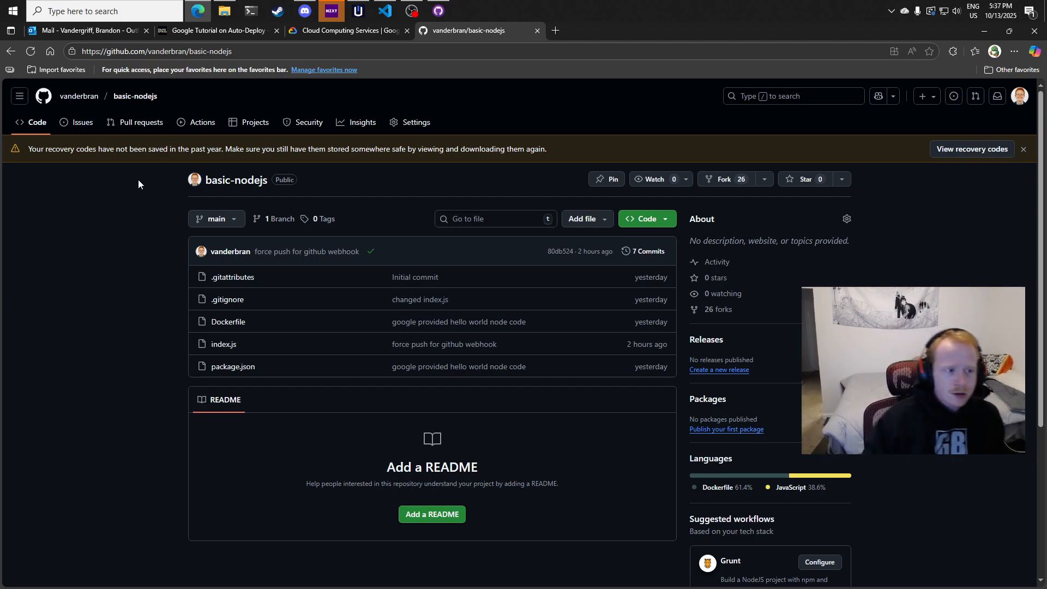
drag(138, 179, 323, 183)
click(119, 225)
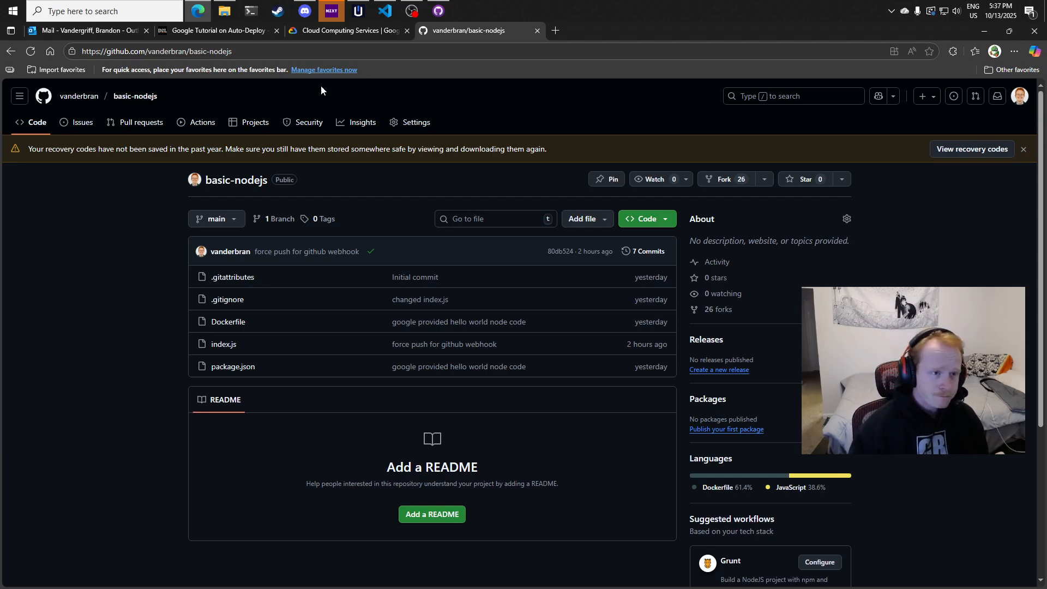
Switch to Visual Studio Code and review the code of index.js from start to end
click(385, 11)
click(389, 205)
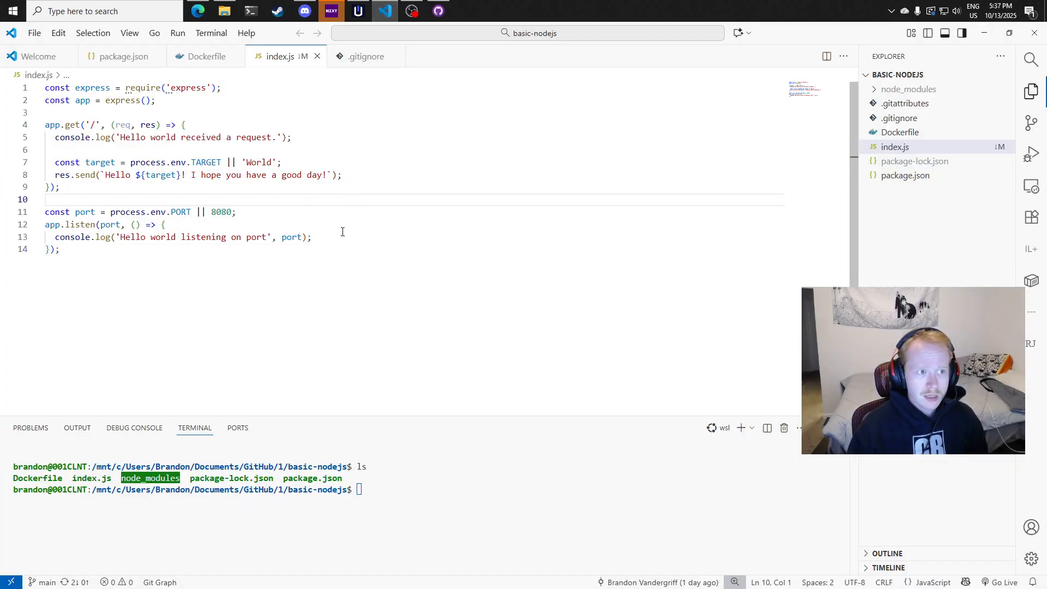
drag(456, 416, 455, 412)
click(420, 312)
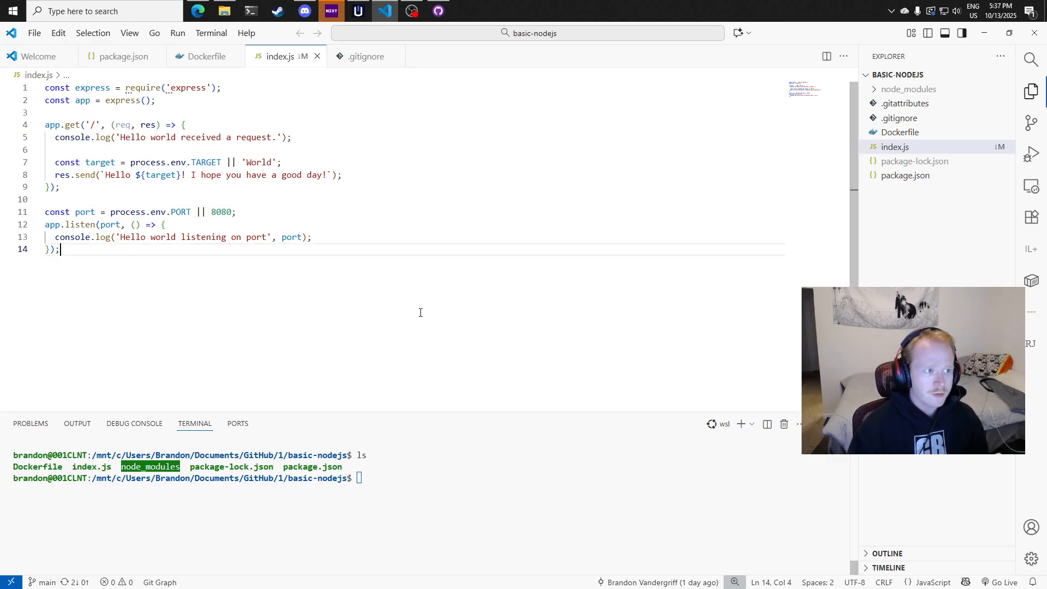
drag(420, 313, 45, 87)
click(416, 126)
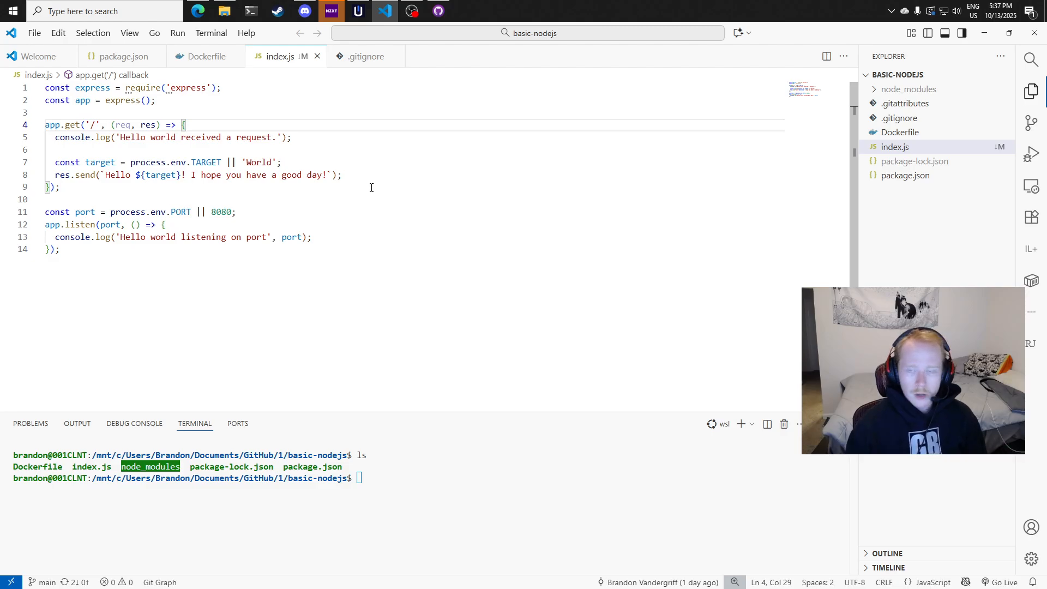
click(456, 519)
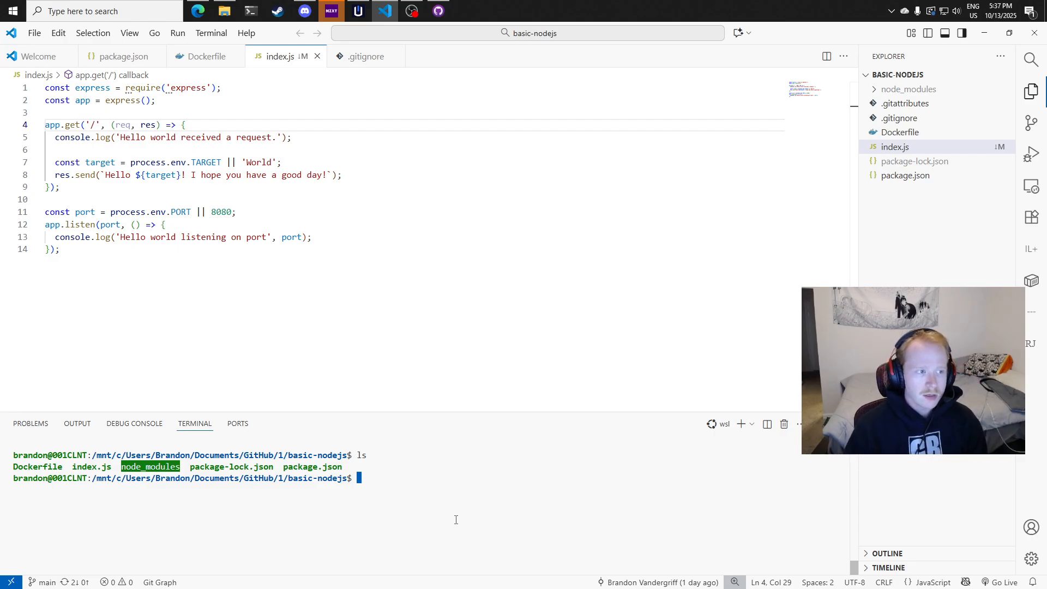
Search the web in Edge for "javascript library vulnerabilities" and look through the results
click(197, 11)
key(ctrl+t)
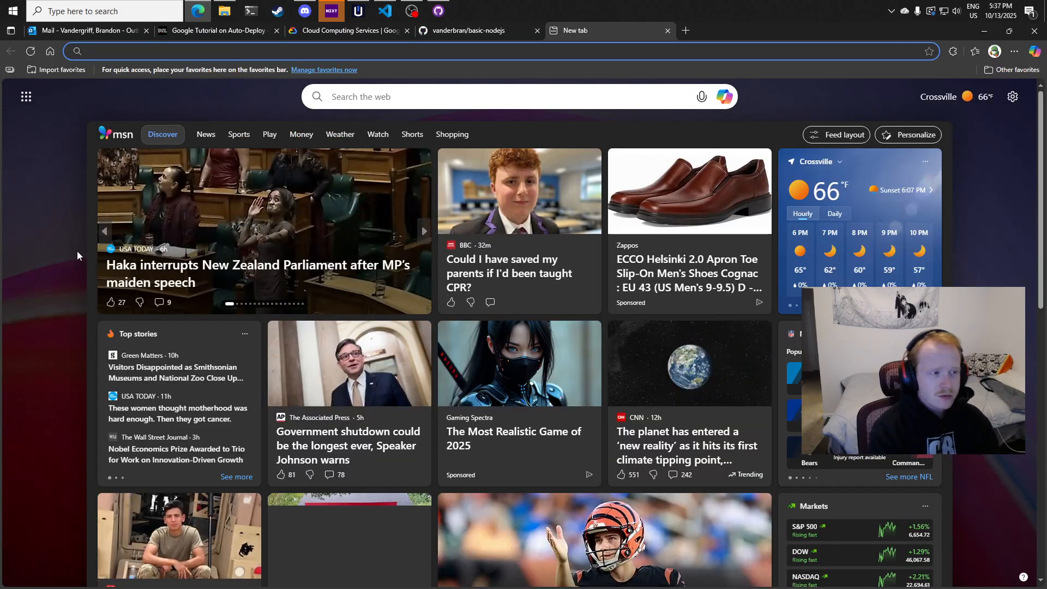
text(javascript package)
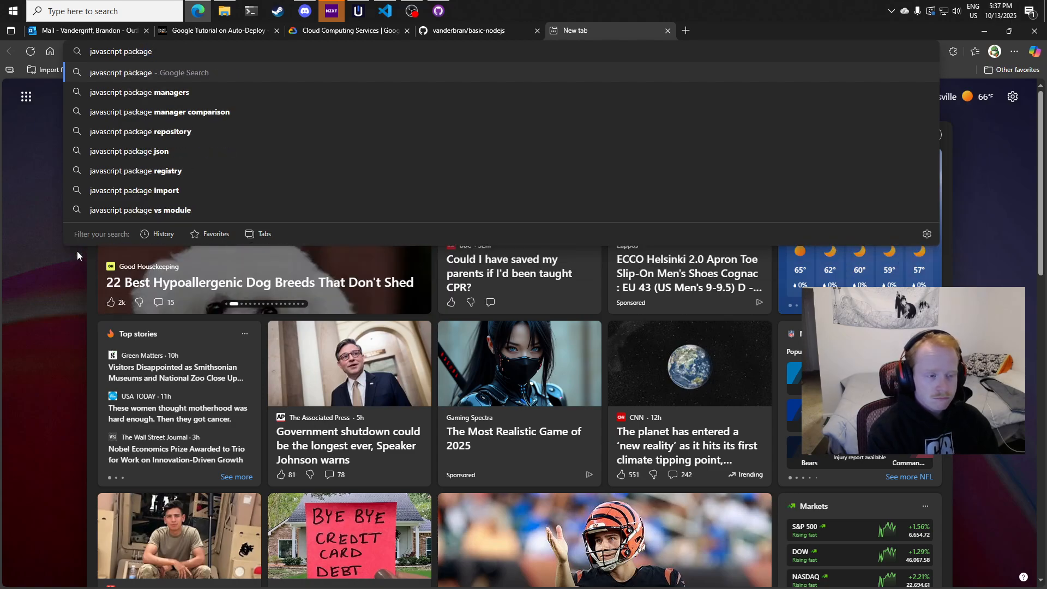
text(vulne)
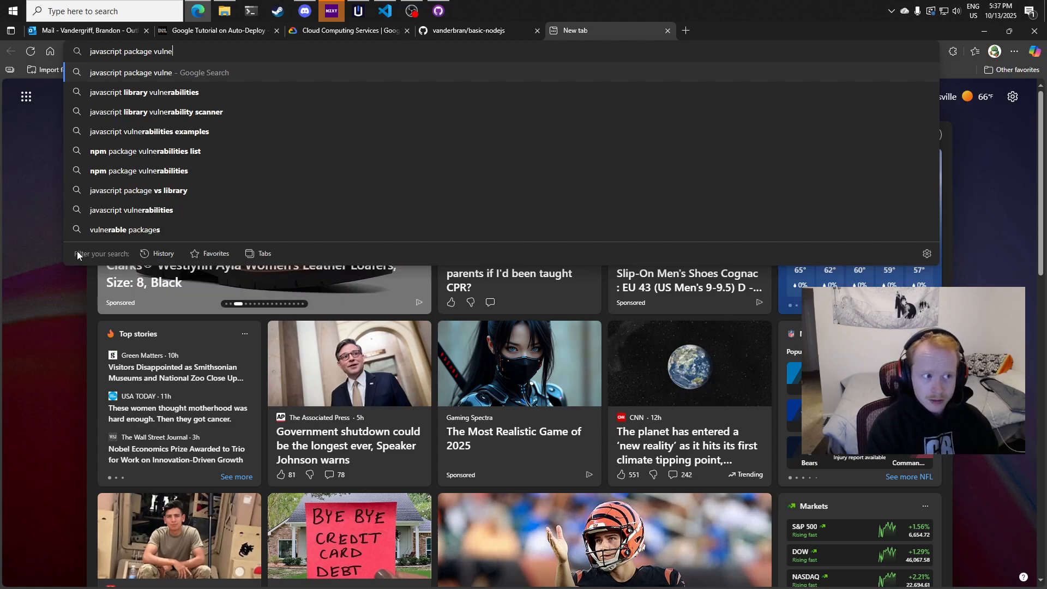
key(Down)
key(Return)
scroll(109, 315, down, 6)
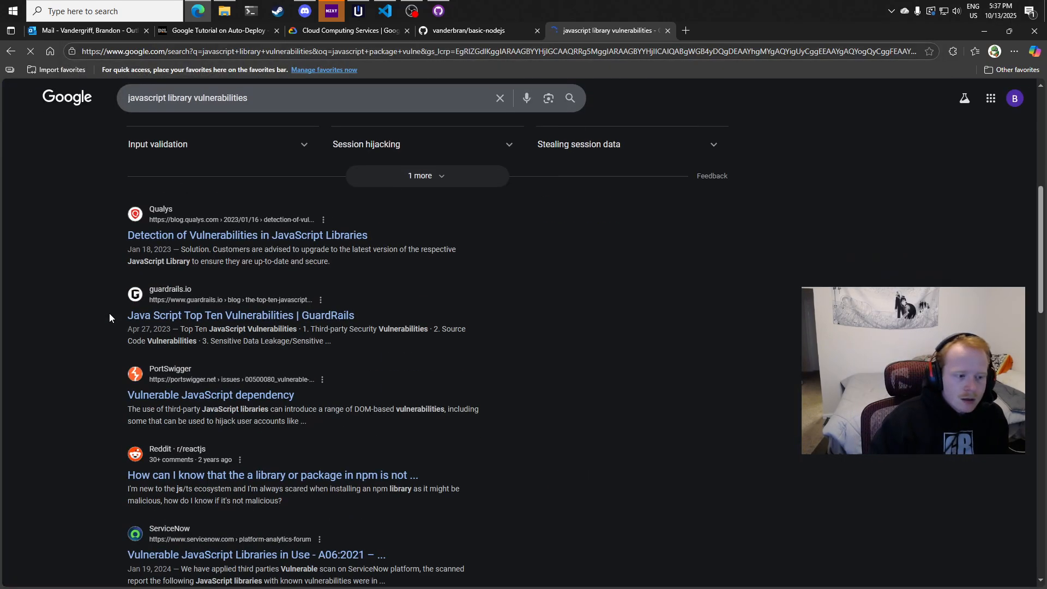
scroll(108, 314, down, 1)
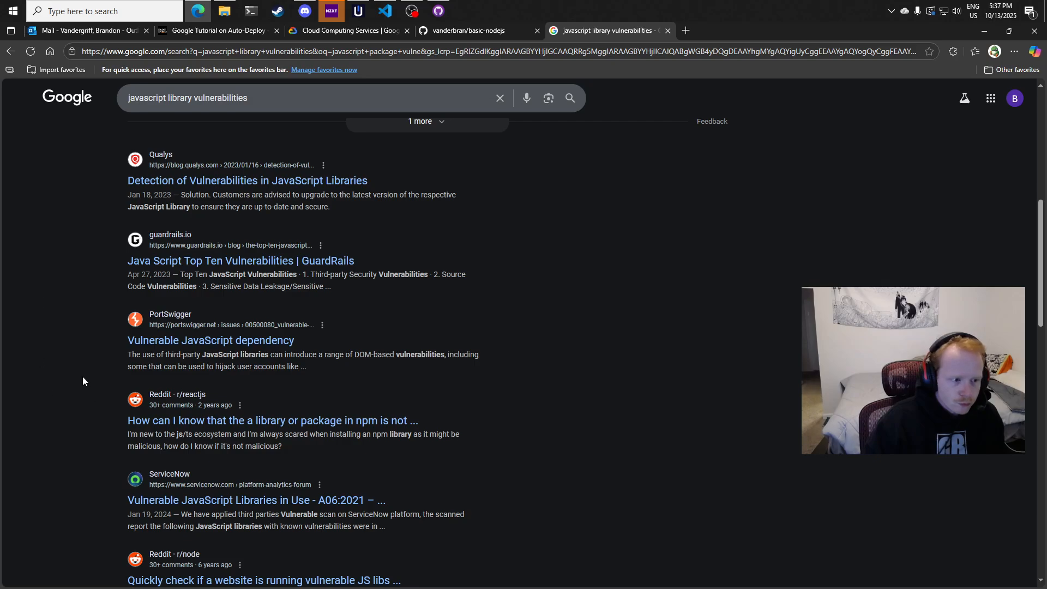
scroll(82, 380, down, 2)
scroll(86, 416, up, 1)
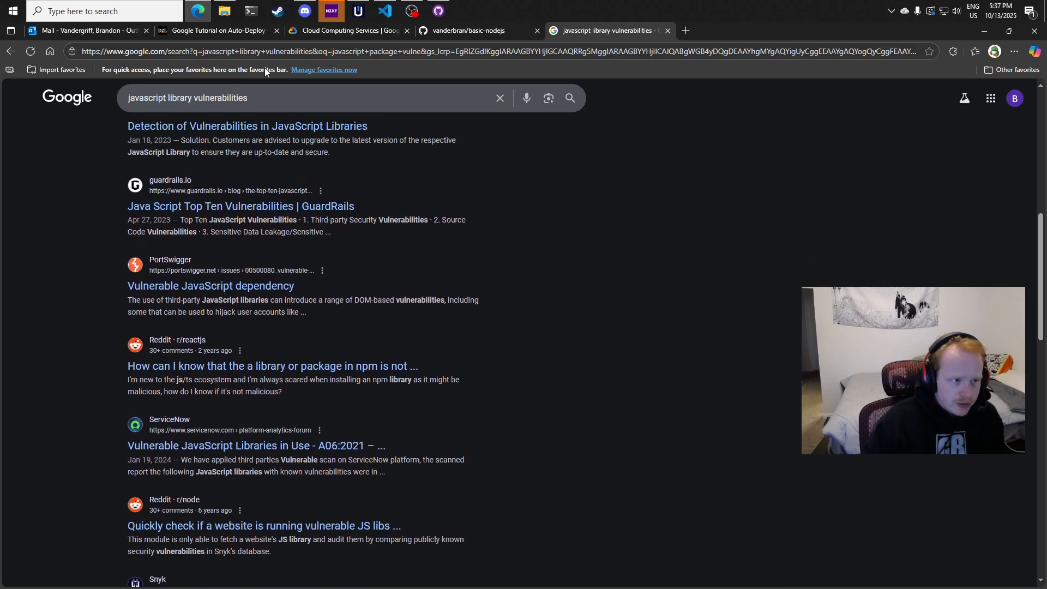
click(266, 107)
key(BackSpace)
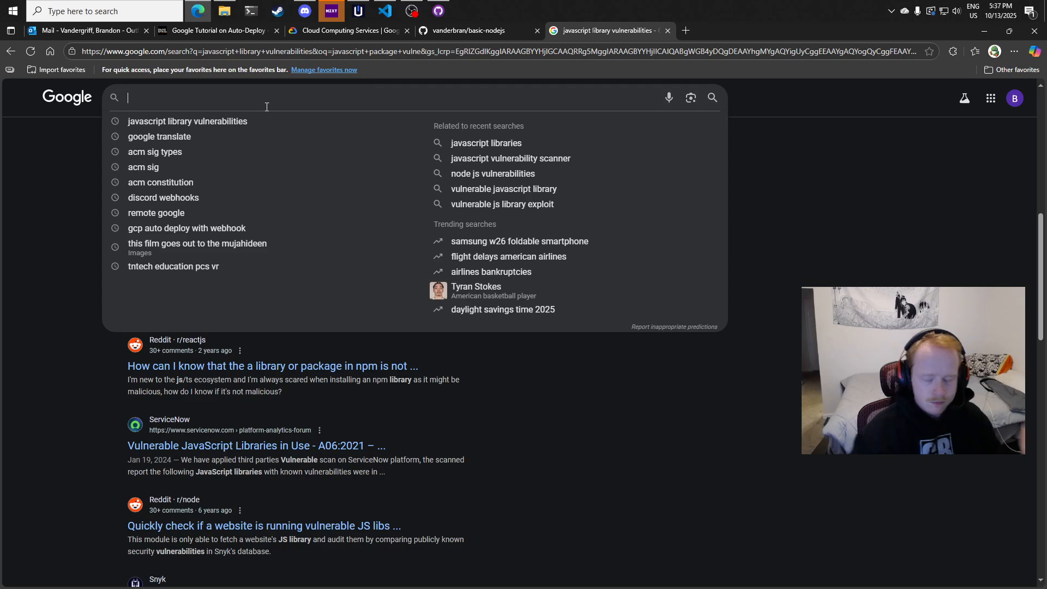
click(627, 400)
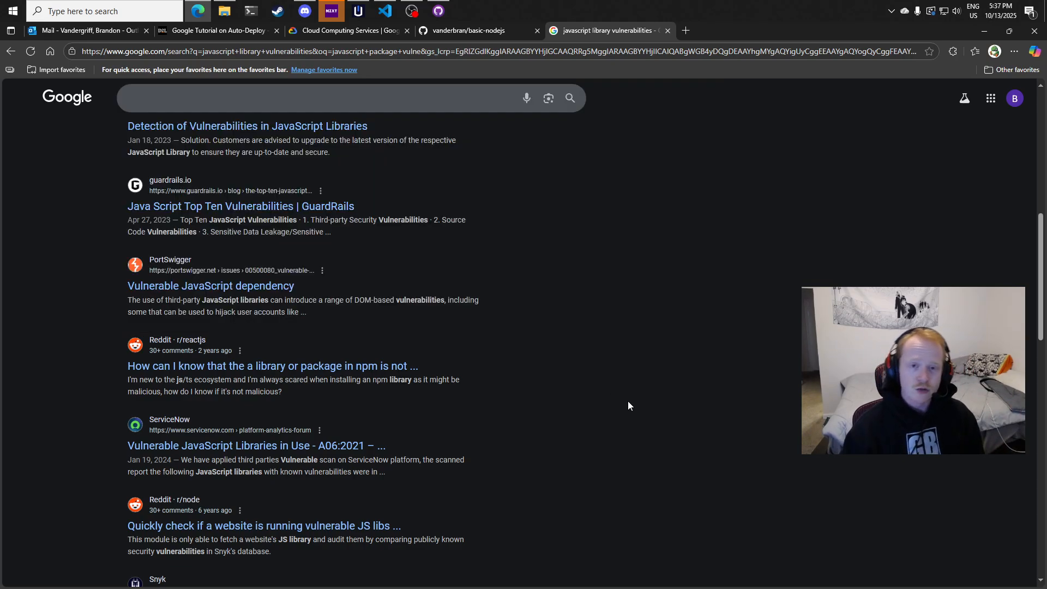
Return to Visual Studio Code, run node index.js in the terminal and check its output
click(385, 11)
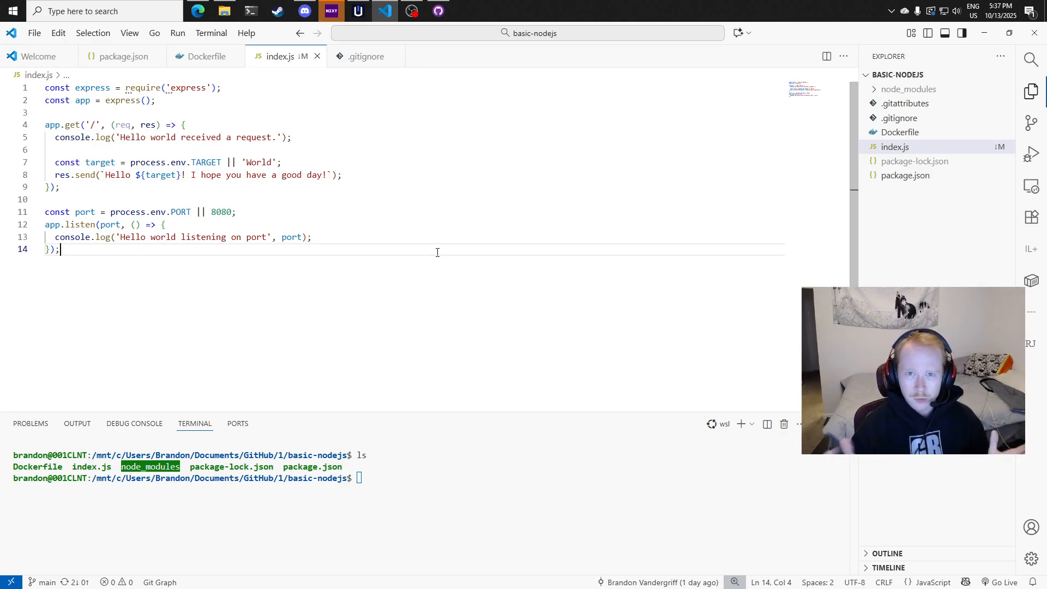
click(480, 486)
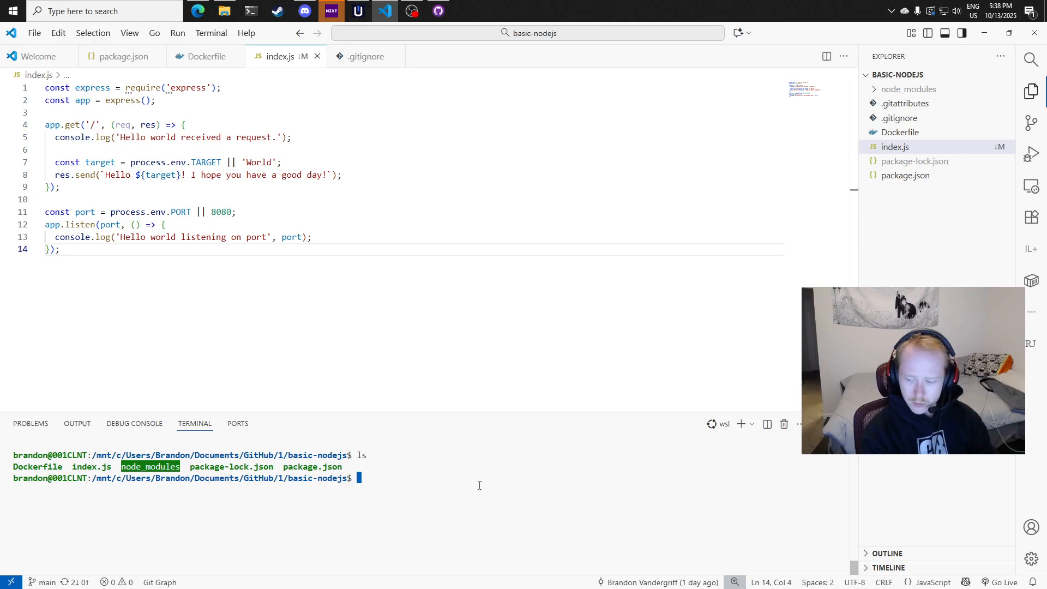
text(node ind)
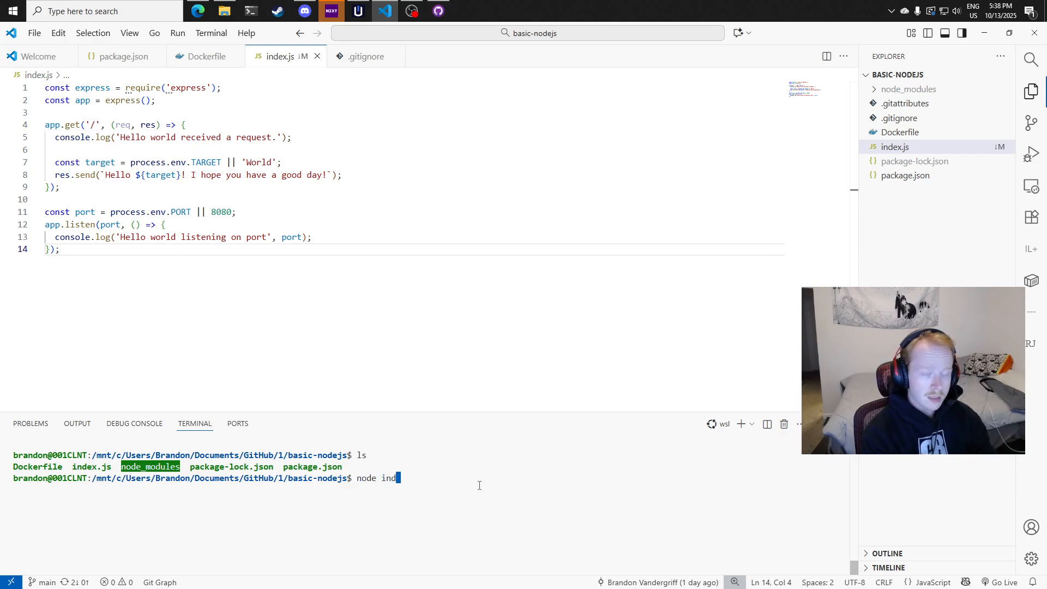
key(Tab)
key(Return)
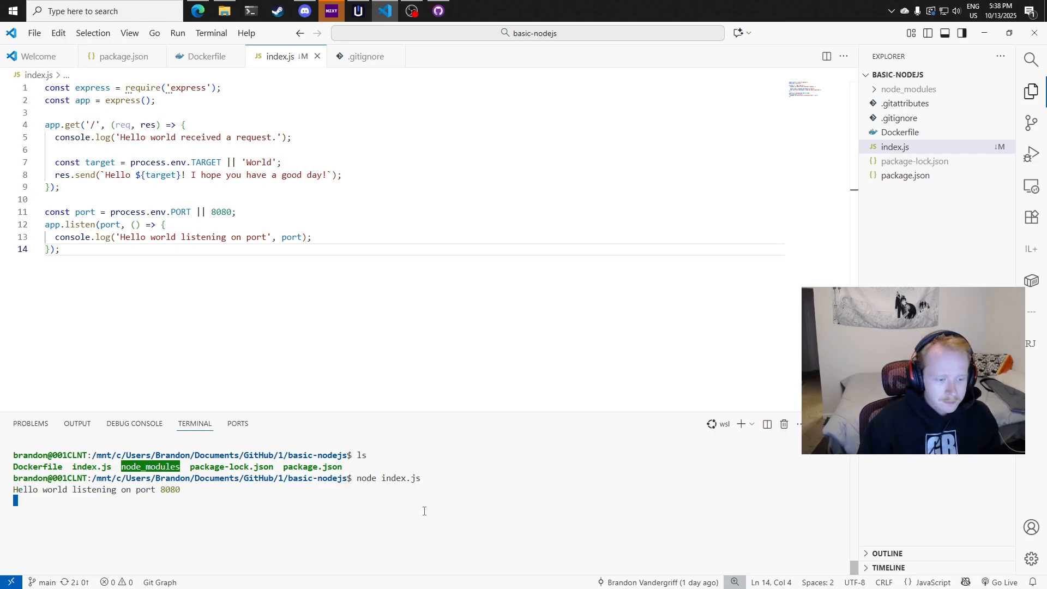
drag(51, 490, 190, 492)
click(195, 495)
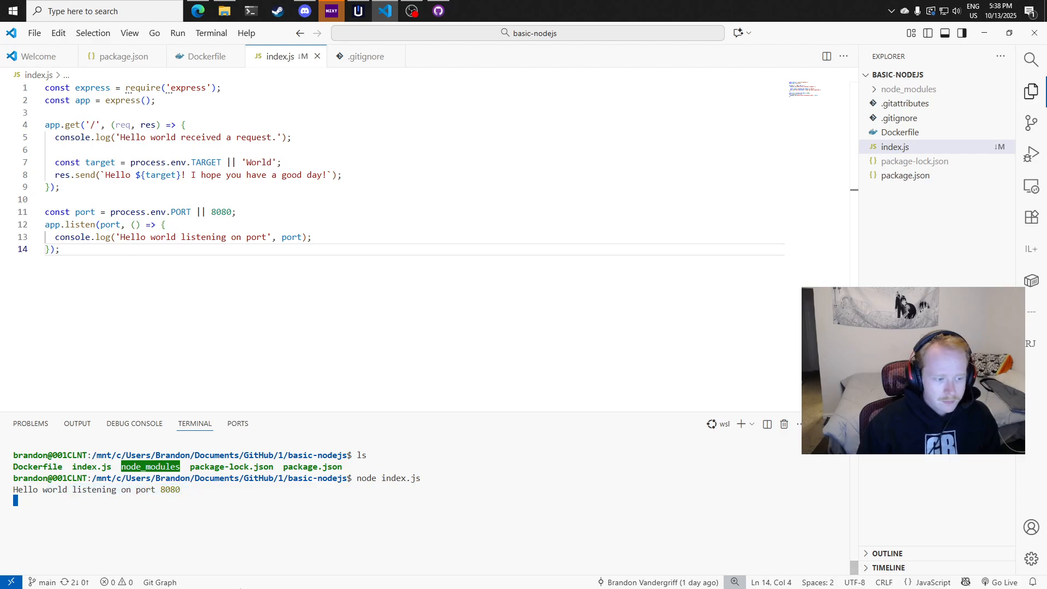
Open localhost:8080 in a new Edge tab, check the served page's text and close the tab
click(197, 11)
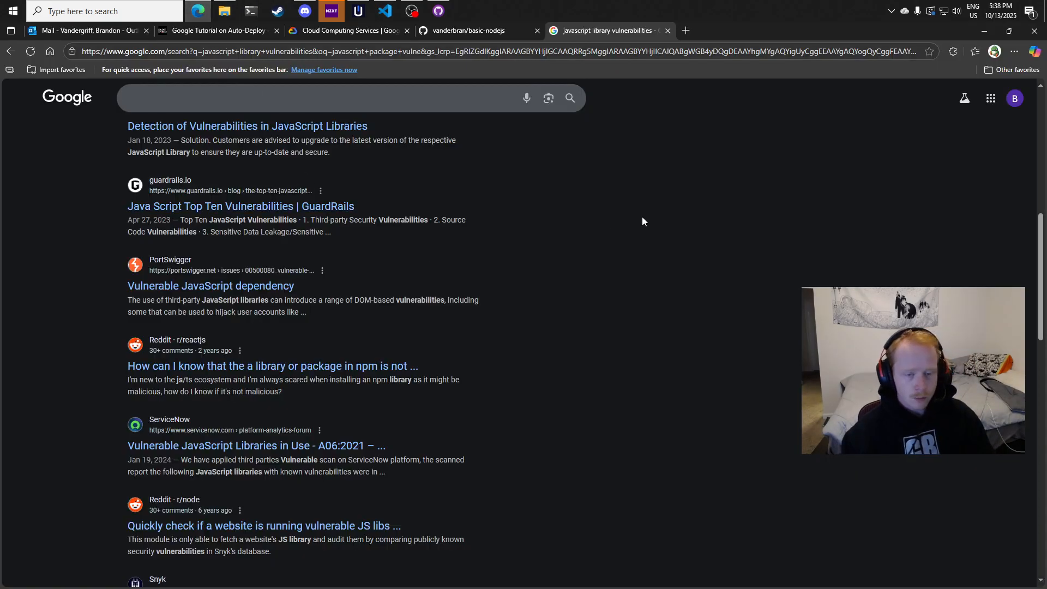
key(ctrl+t)
text(local)
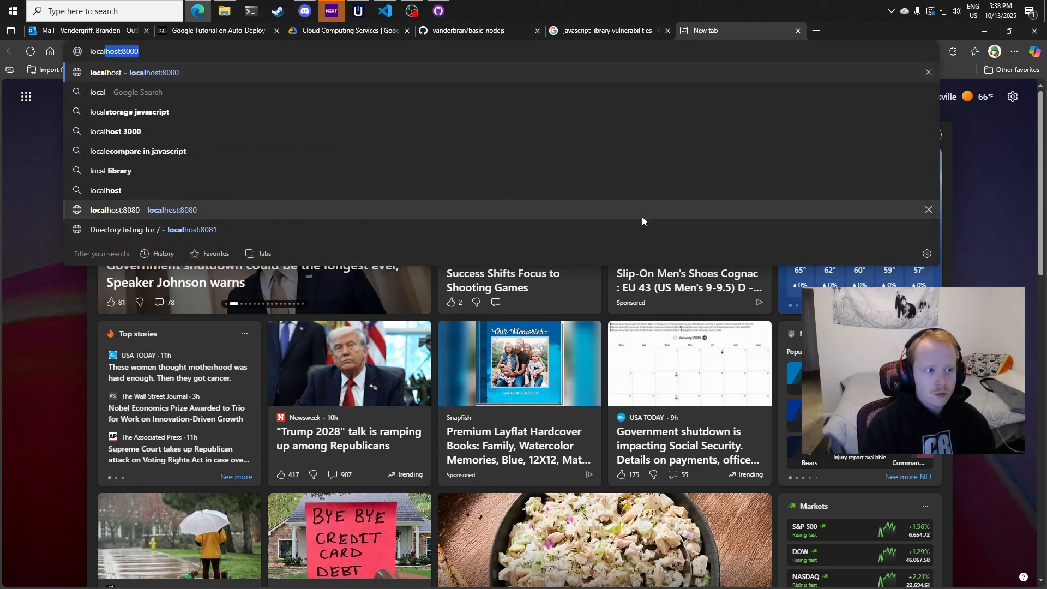
click(642, 217)
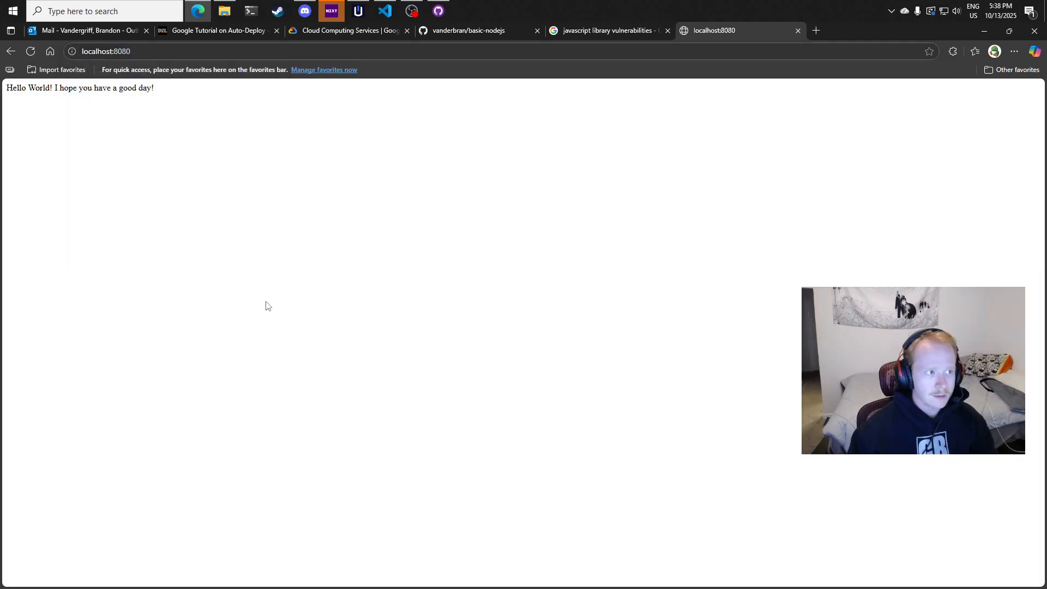
drag(8, 87, 155, 91)
click(286, 163)
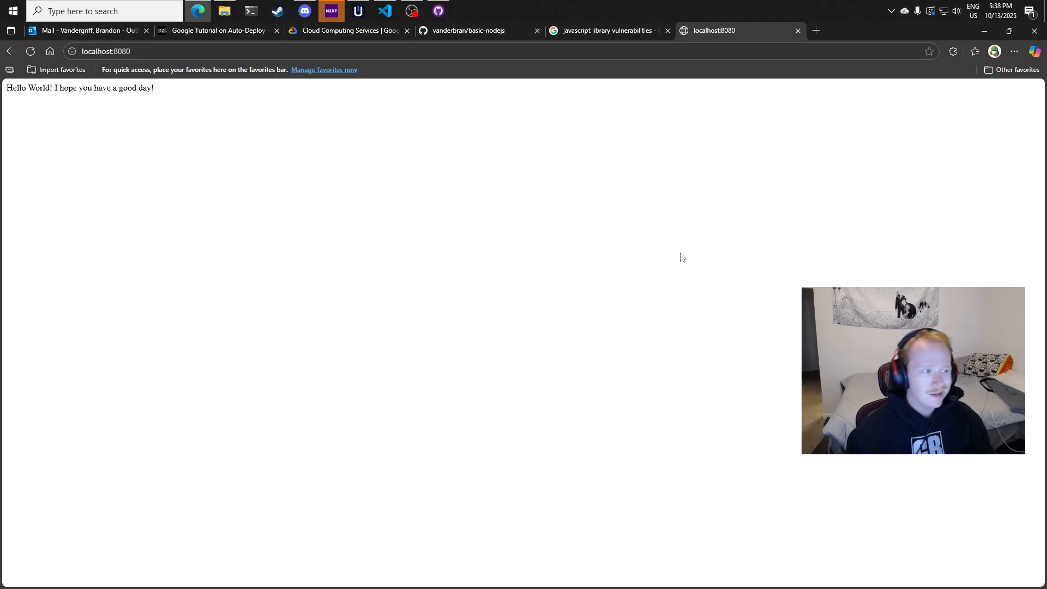
middle_click(724, 33)
Pull the origin commits of basic-nodejs in GitHub Desktop, and stop the running Node server in Visual Studio Code's terminal
click(443, 8)
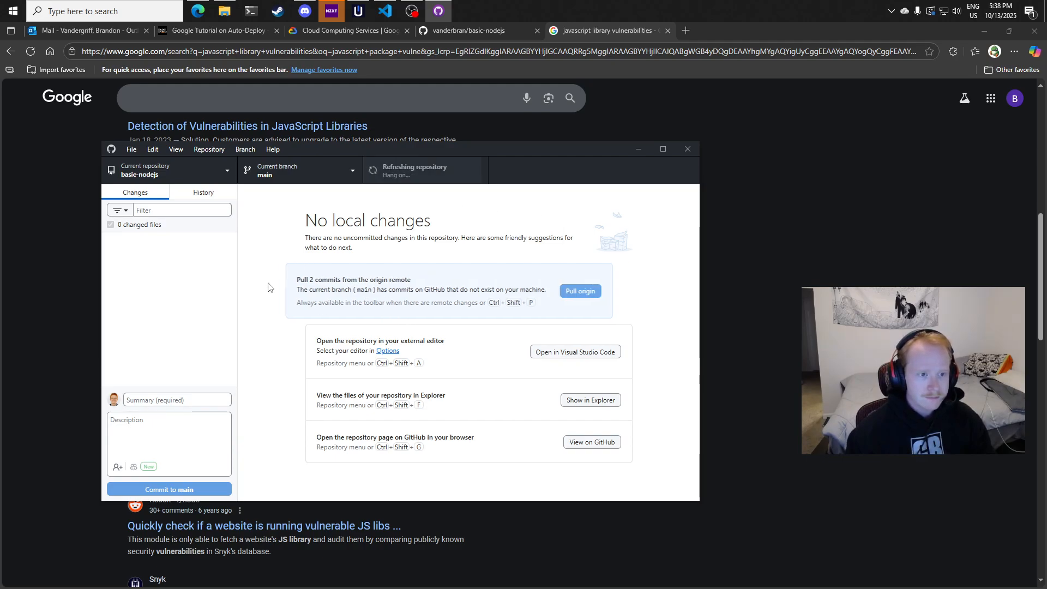
click(385, 11)
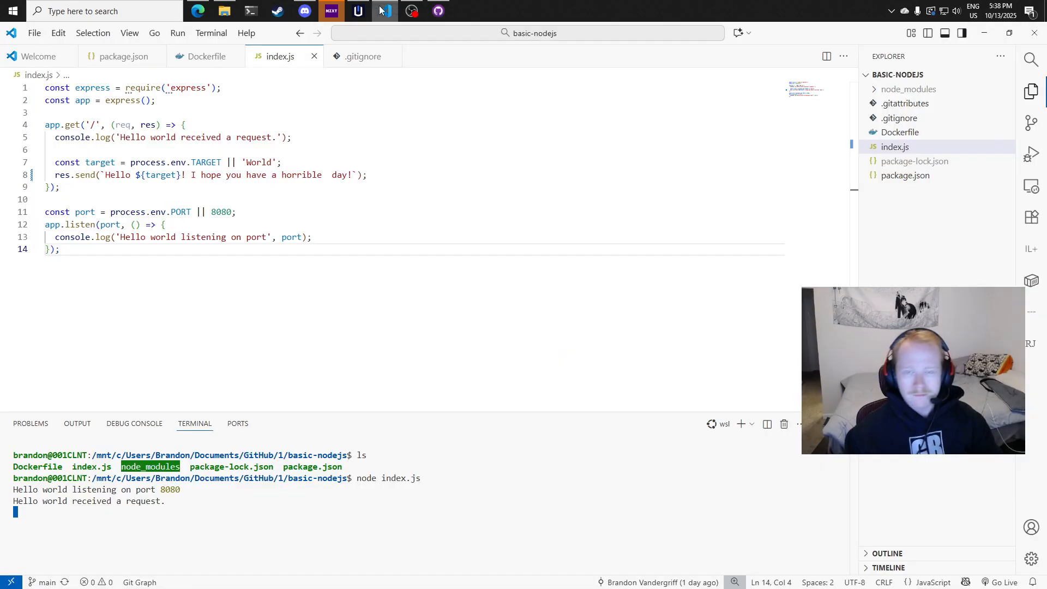
click(405, 209)
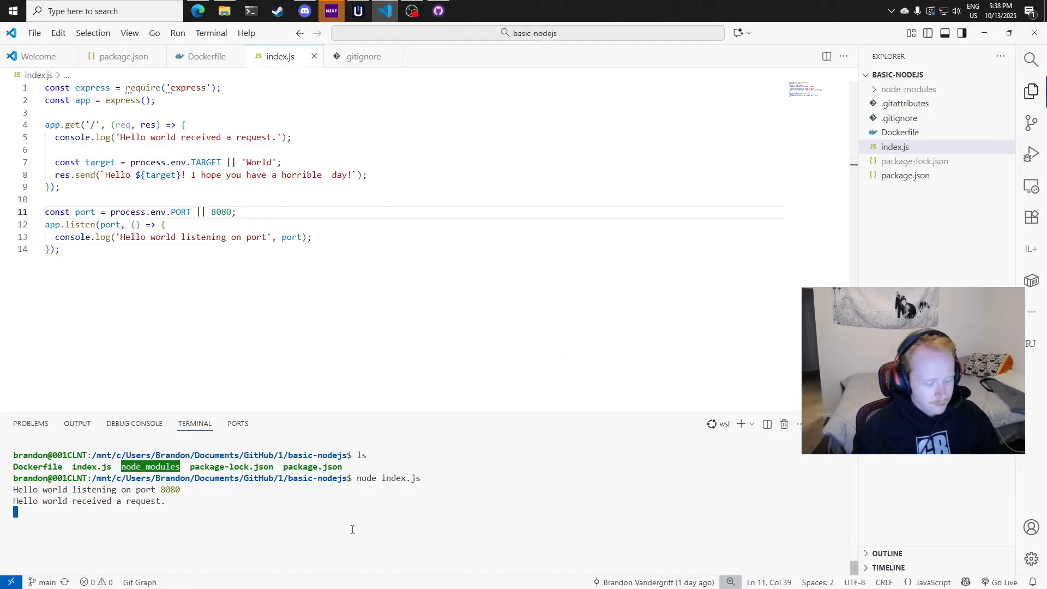
click(349, 523)
key(ctrl+c)
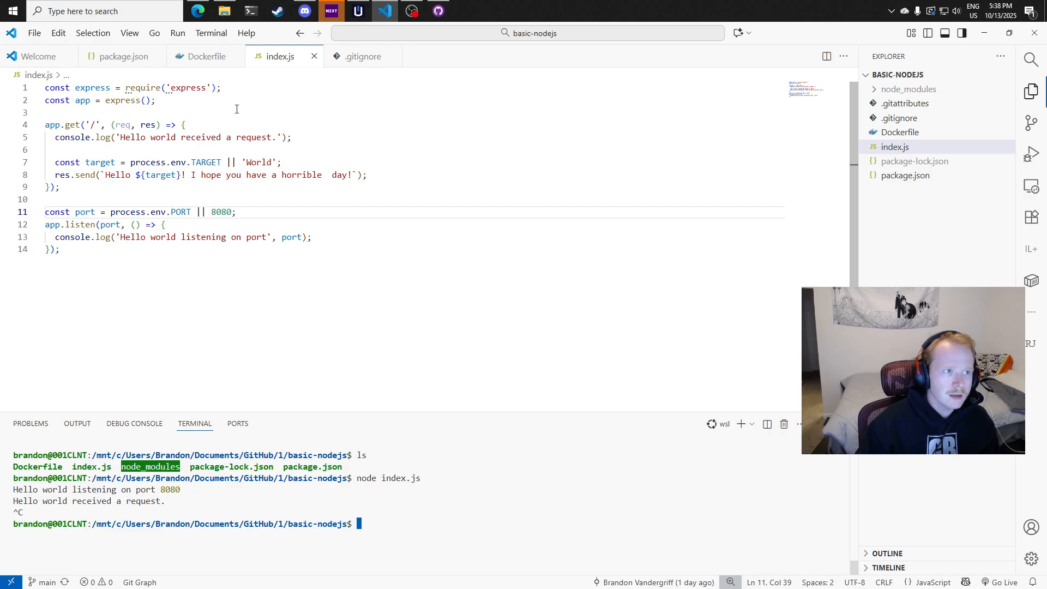
Return to Edge, switch the Google Cloud site to the other signed-in account and open its console
click(198, 11)
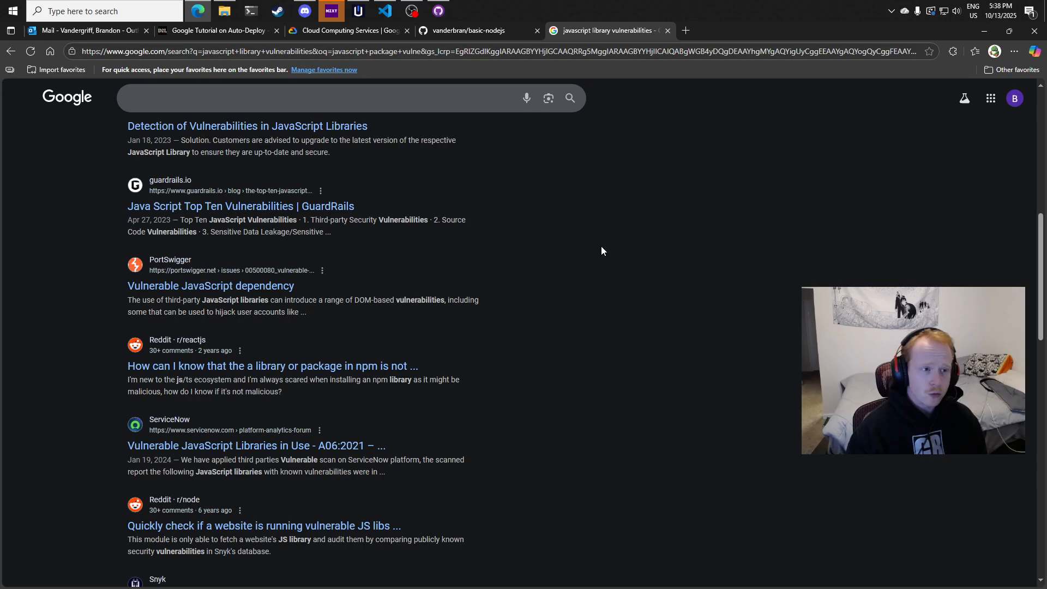
click(363, 31)
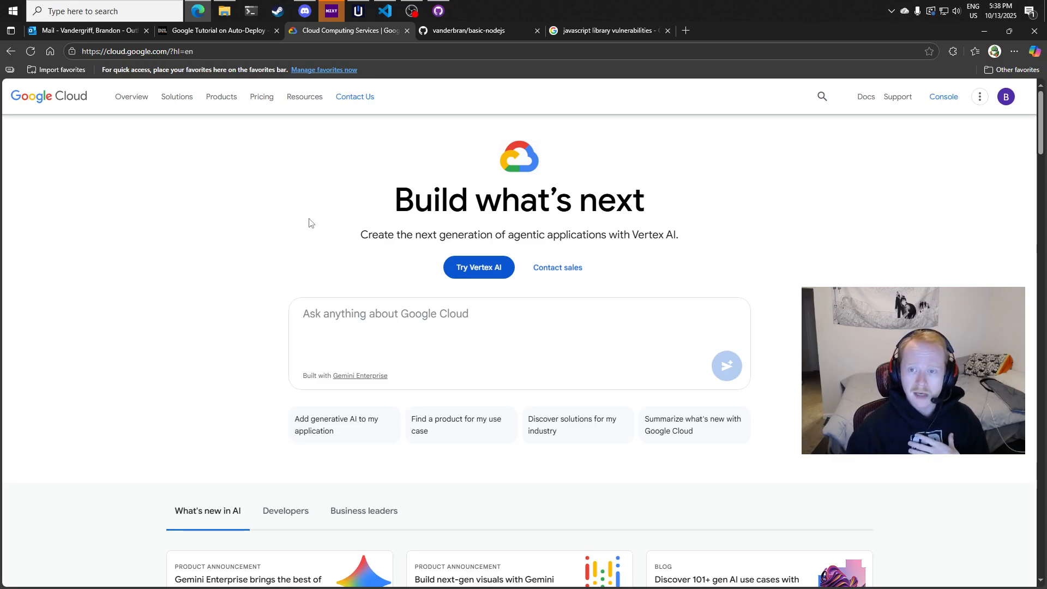
click(1006, 97)
click(872, 303)
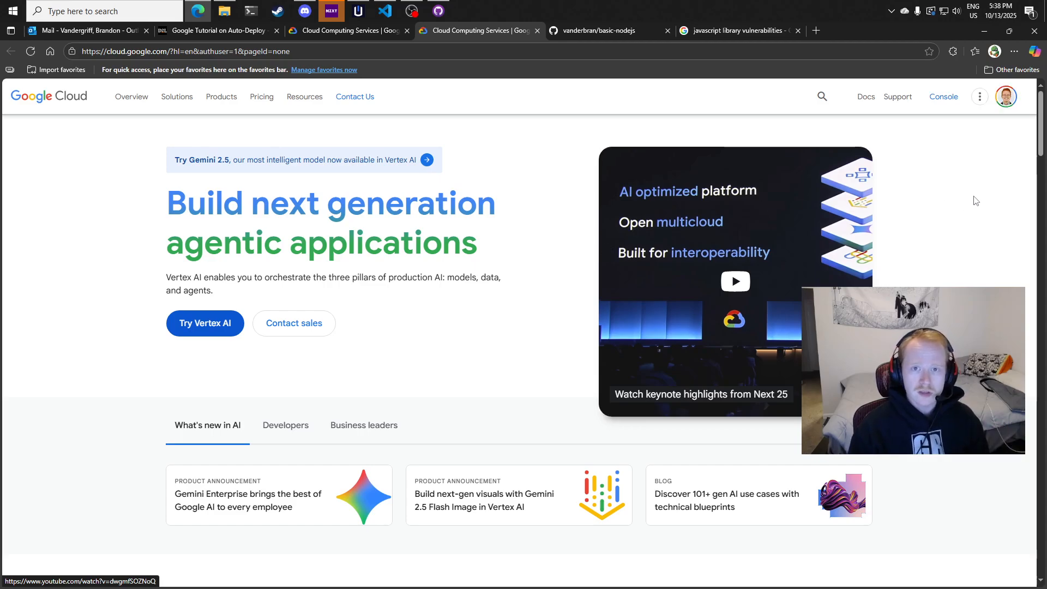
click(944, 97)
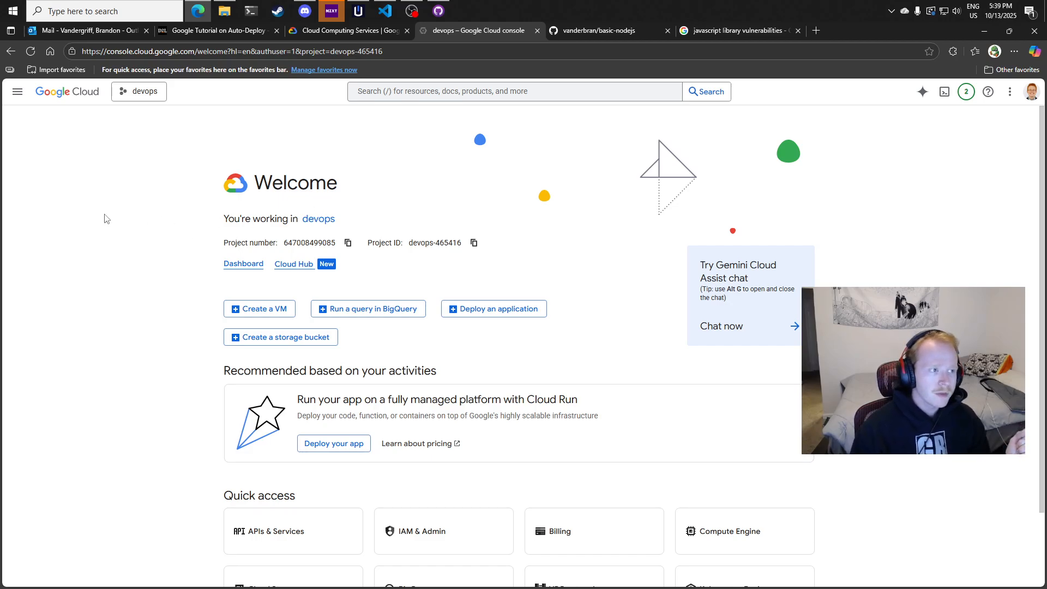
Open the Cloud Run services and start creating a service that continuously deploys from a connected repository
click(17, 92)
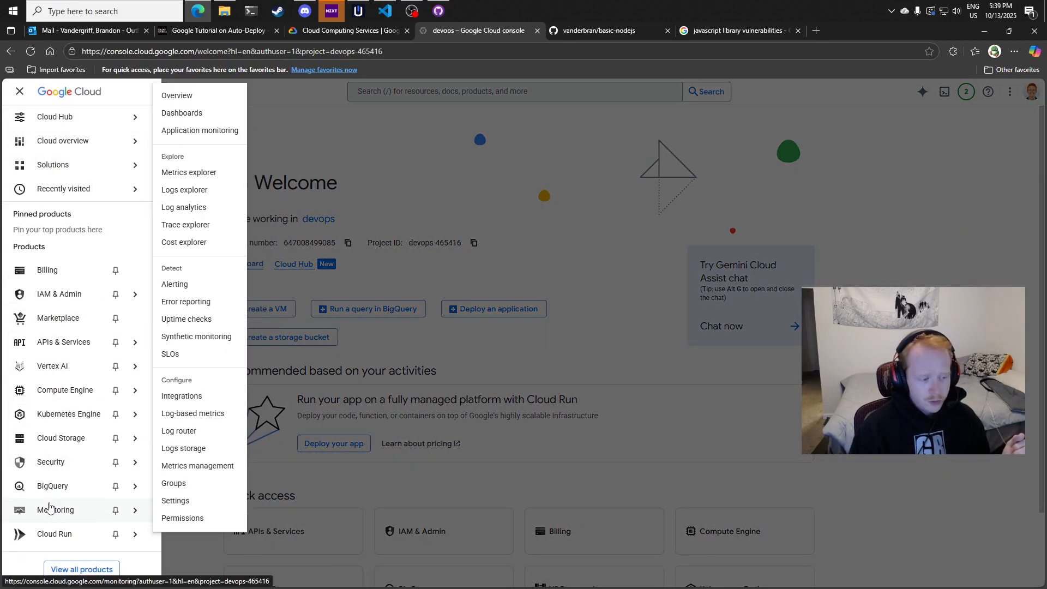
mouse_move(52, 531)
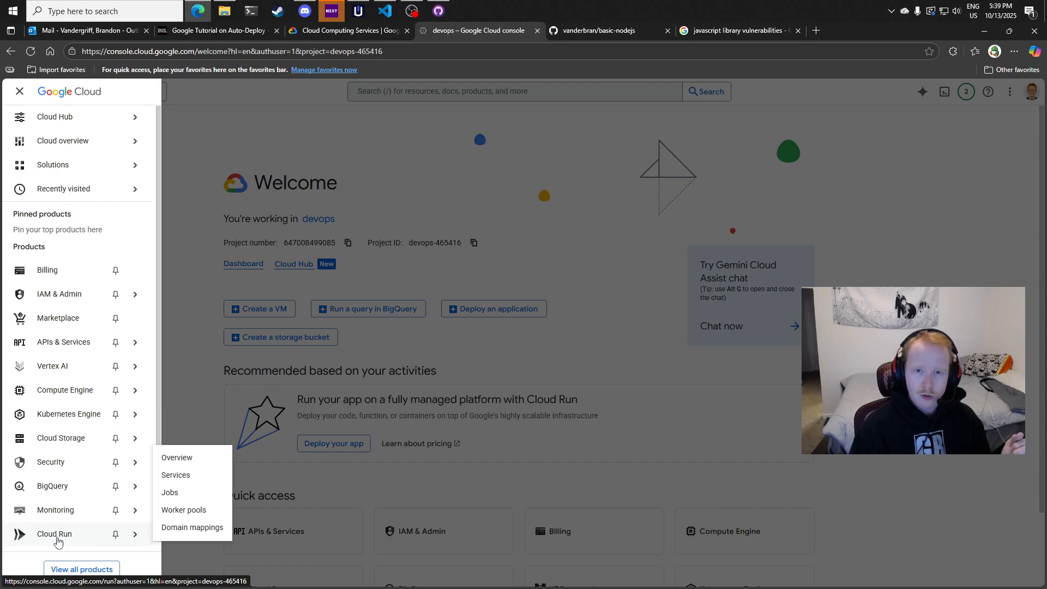
click(55, 534)
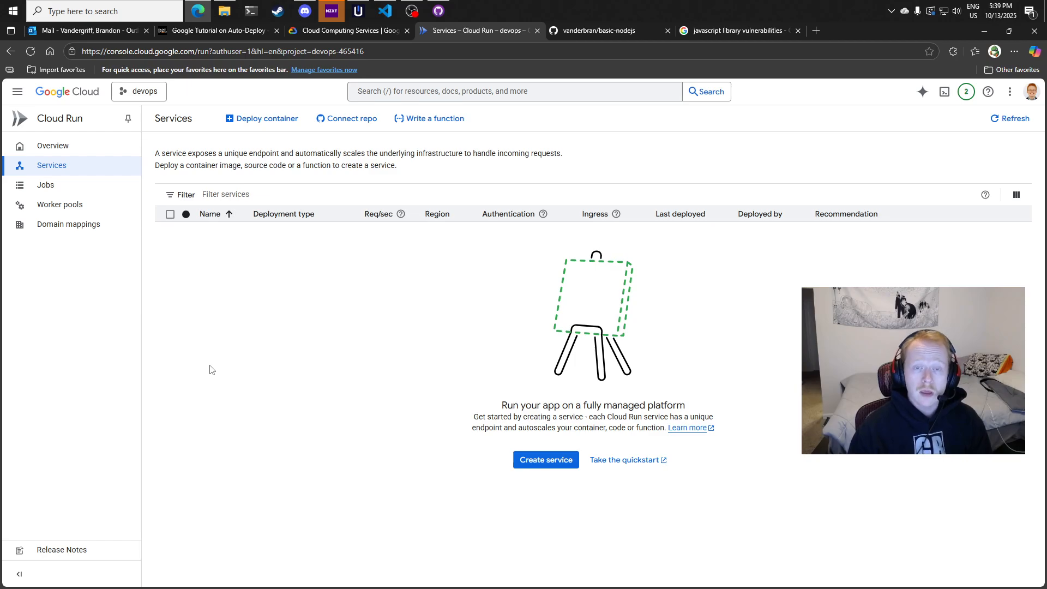
click(360, 123)
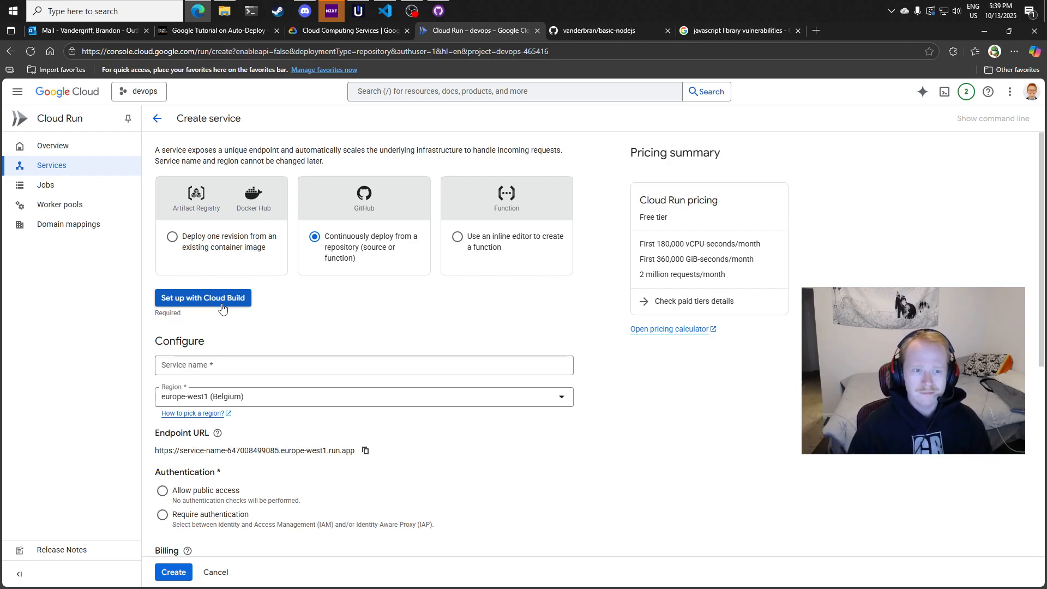
Start the Cloud Build setup, select the basic-nodejs GitHub repository as the source and continue to the build configuration
click(188, 301)
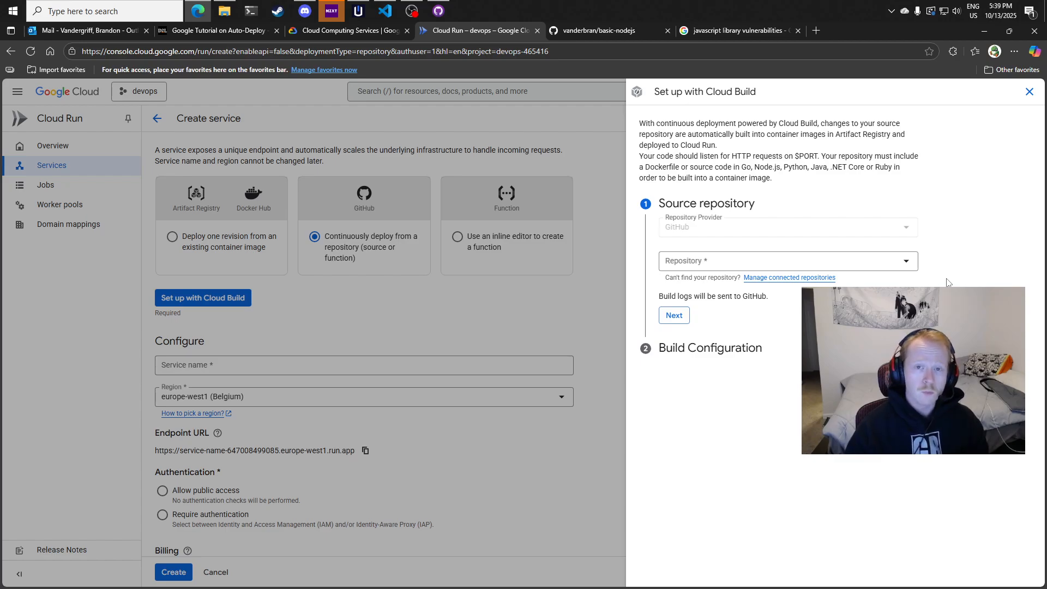
click(777, 264)
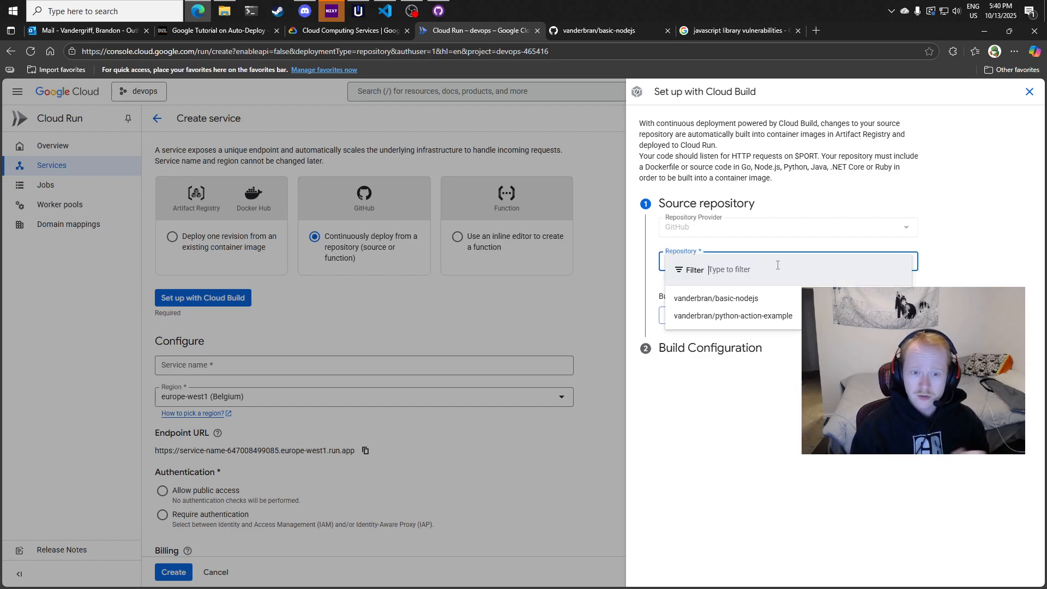
key(Escape)
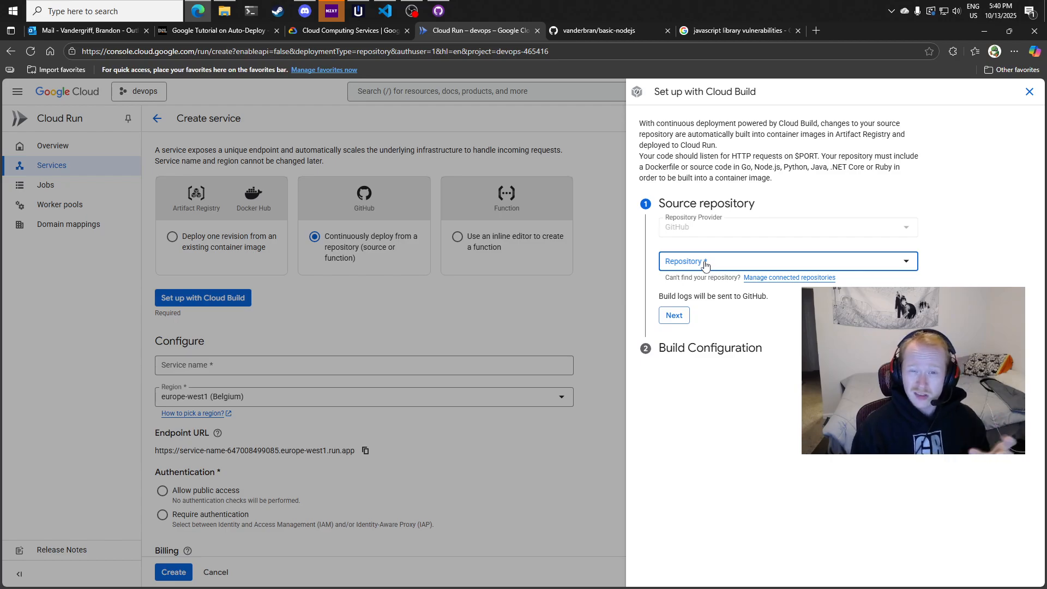
click(705, 266)
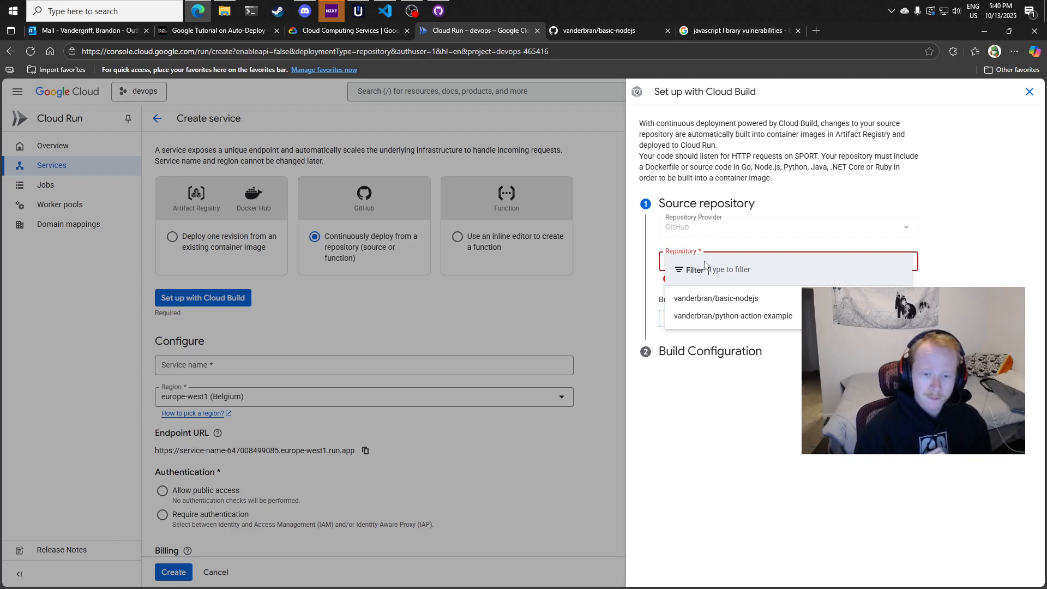
click(751, 305)
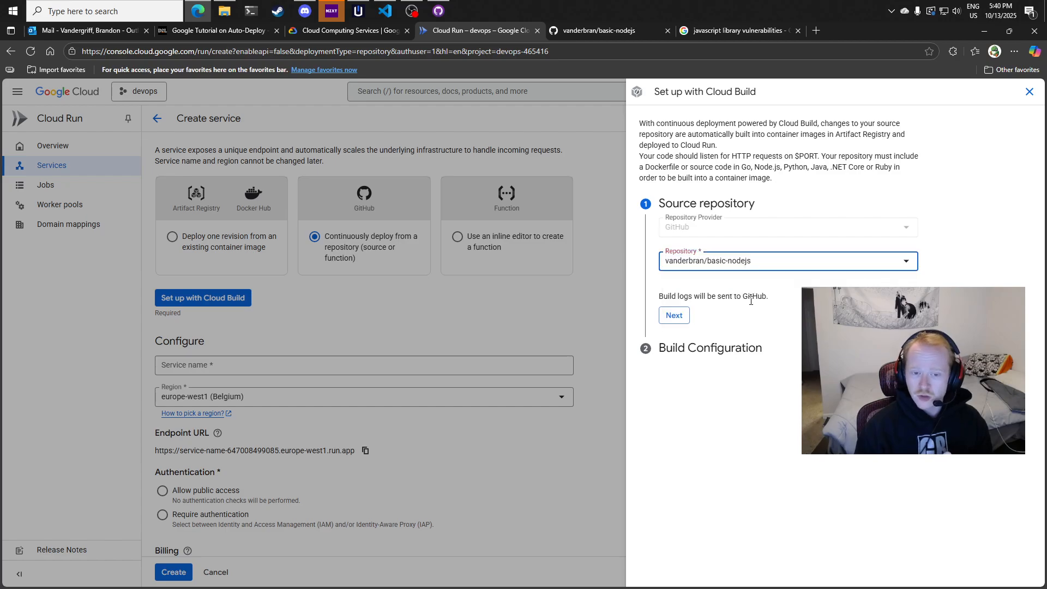
click(675, 317)
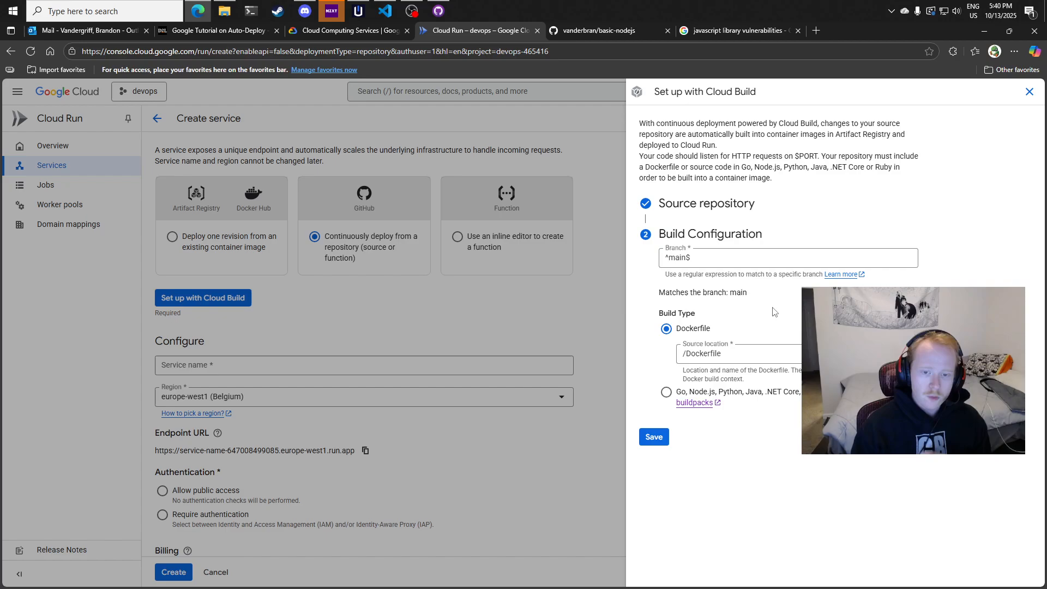
Keep the branch pattern ^main$ and the Dockerfile build type with source location /Dockerfile, and save the build configuration
click(681, 258)
double_click(681, 259)
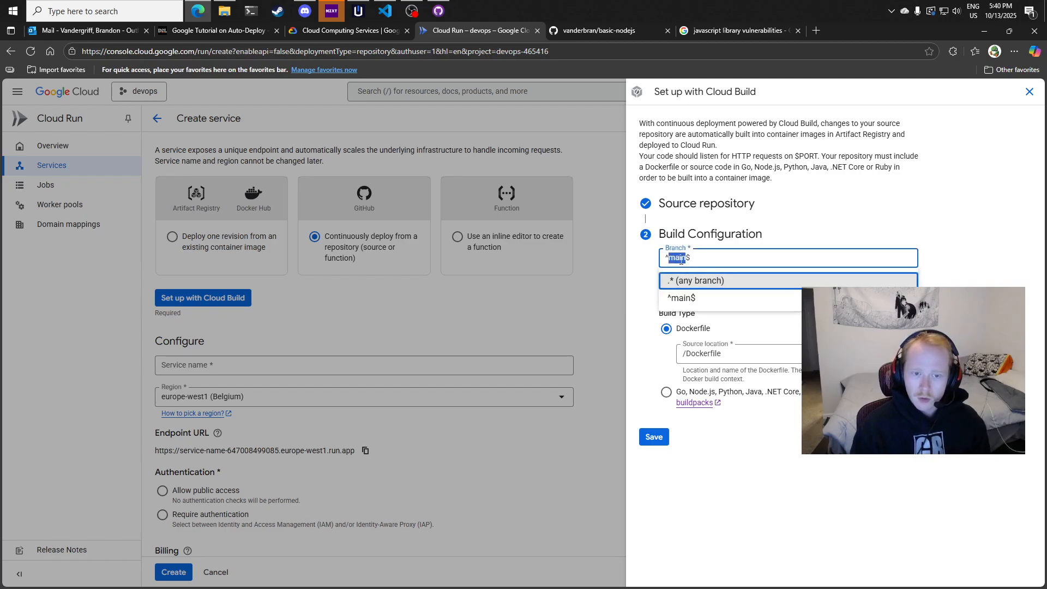
click(723, 259)
drag(690, 256, 647, 261)
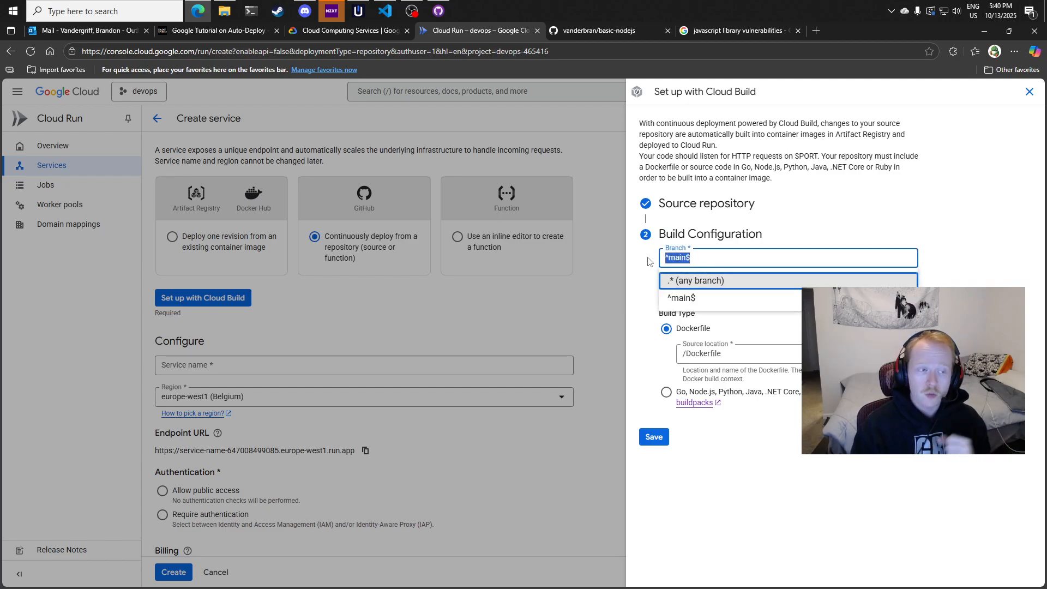
click(648, 263)
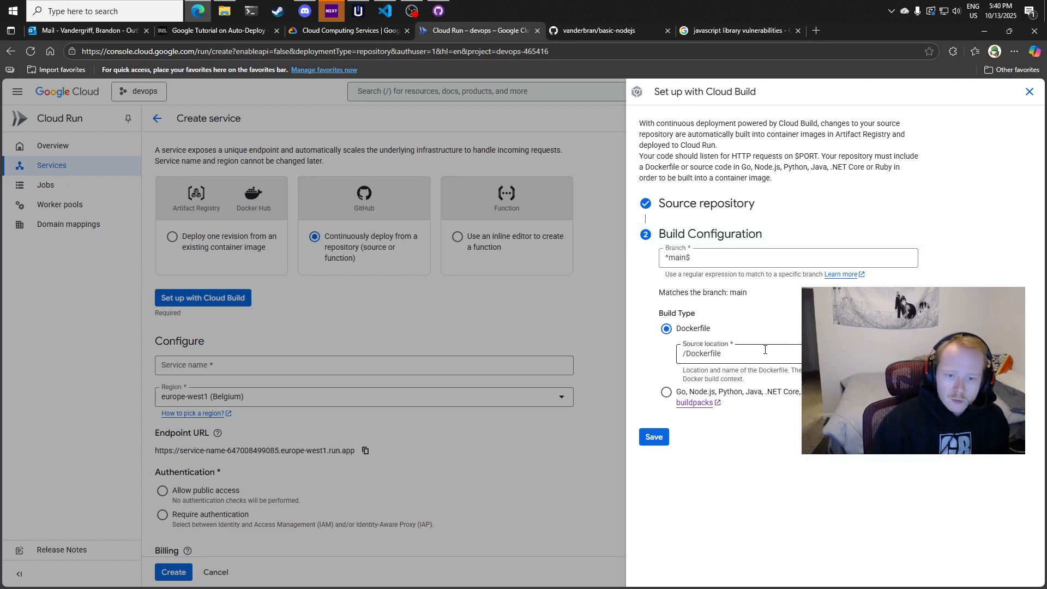
drag(742, 354, 659, 354)
click(642, 346)
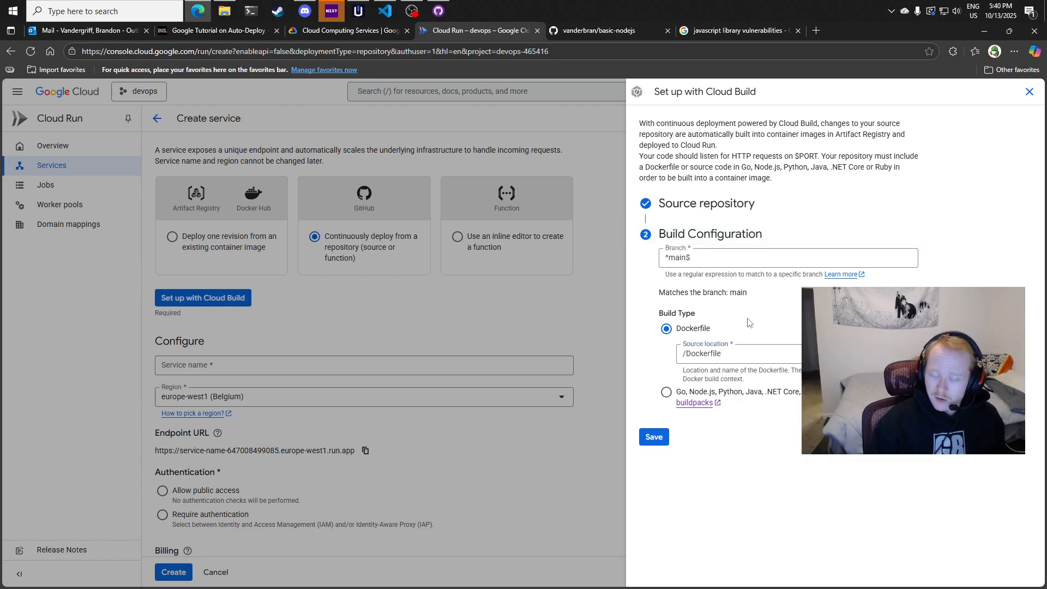
click(652, 437)
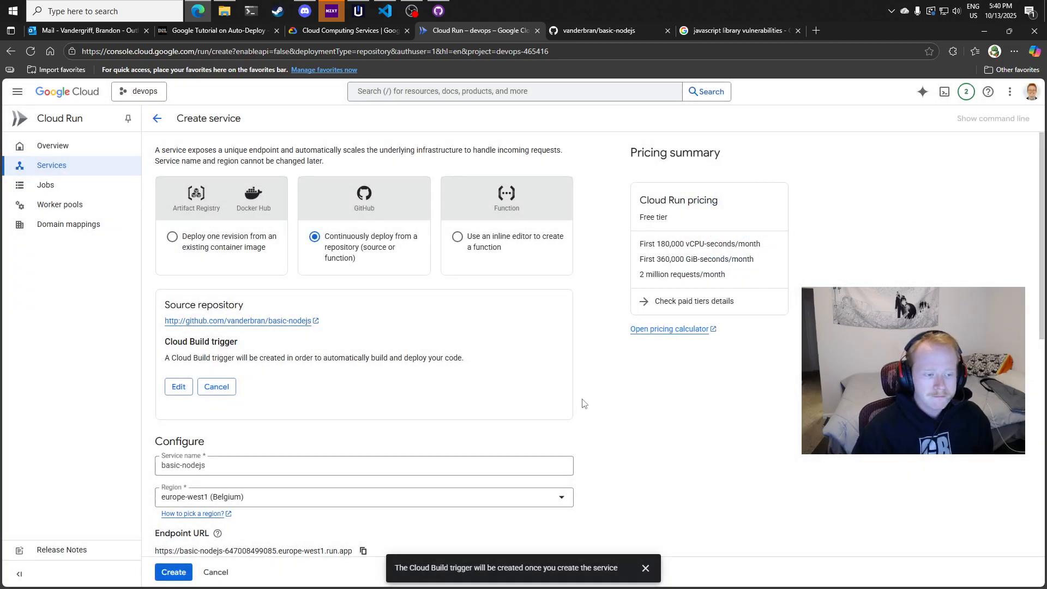
Keep europe-west1 (Belgium) as the service's region and set its authentication to allow public access
scroll(597, 354, down, 2)
scroll(600, 327, down, 2)
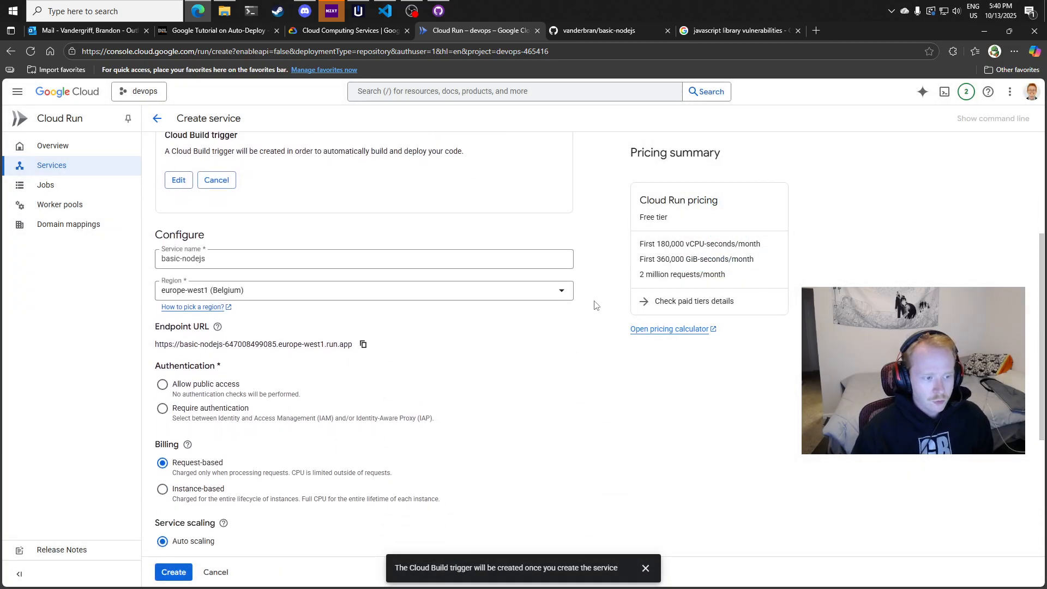
click(263, 280)
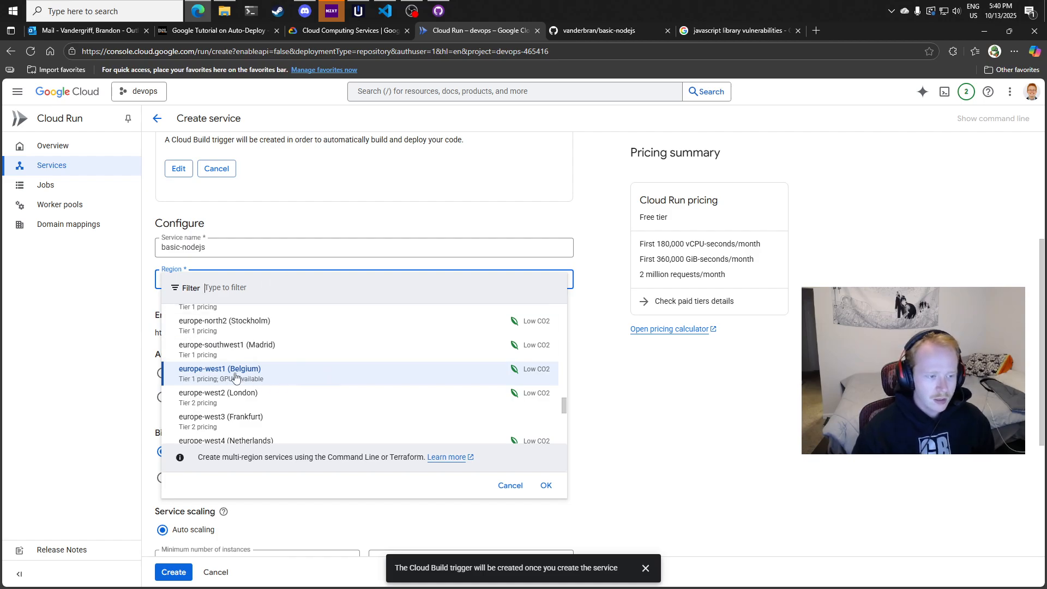
click(180, 380)
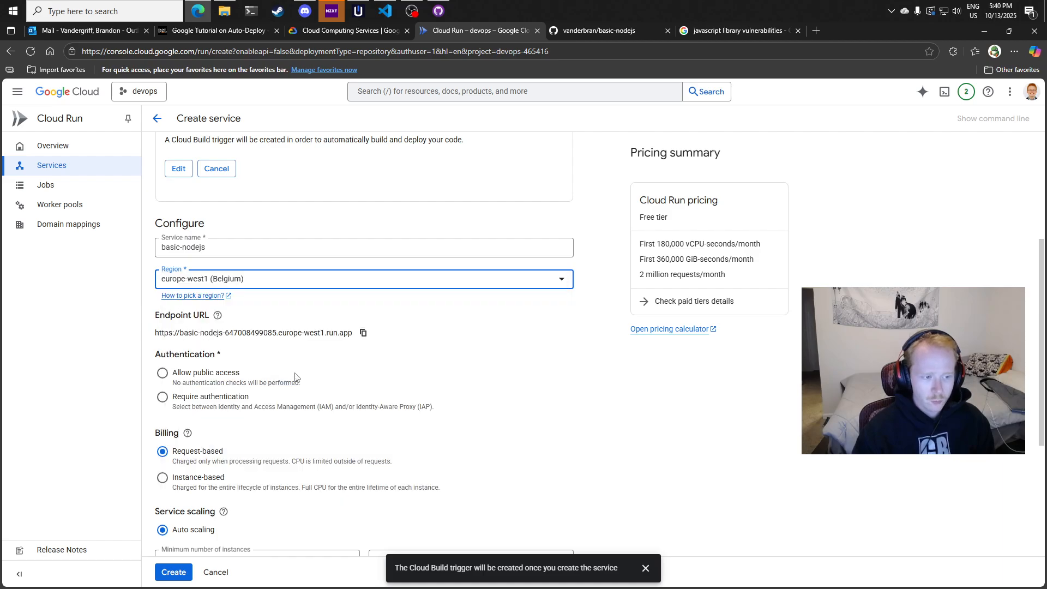
scroll(487, 348, down, 1)
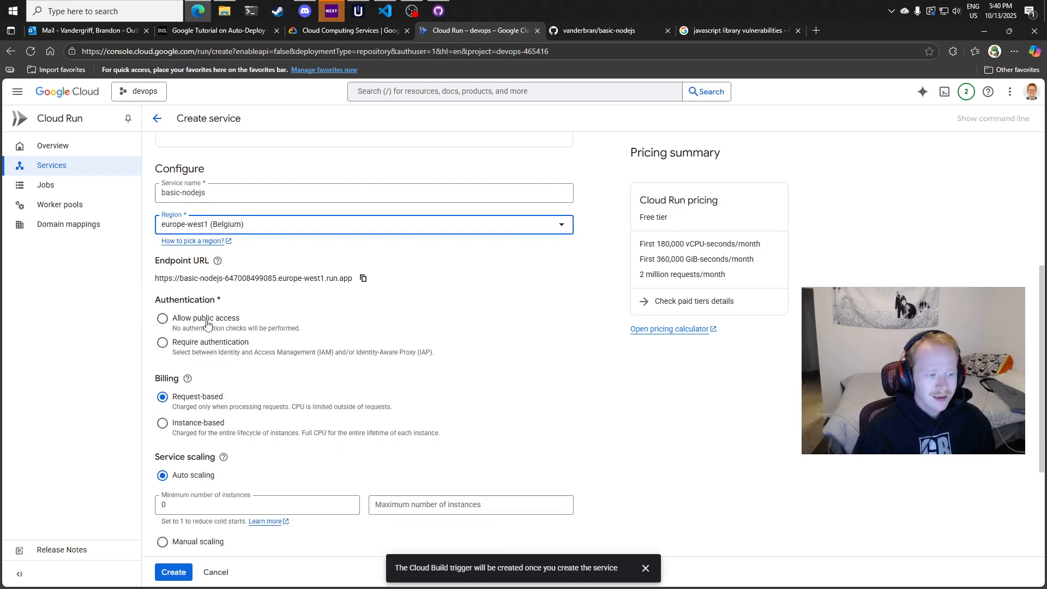
click(198, 324)
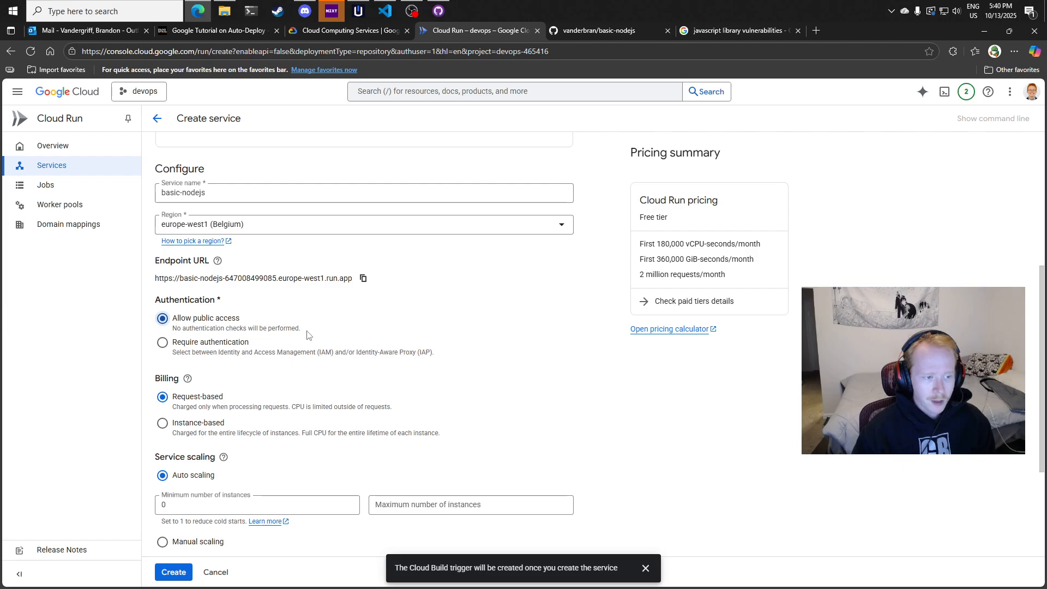
Set the maximum number of instances to 1 under the service's auto scaling
scroll(567, 345, down, 1)
scroll(562, 343, down, 2)
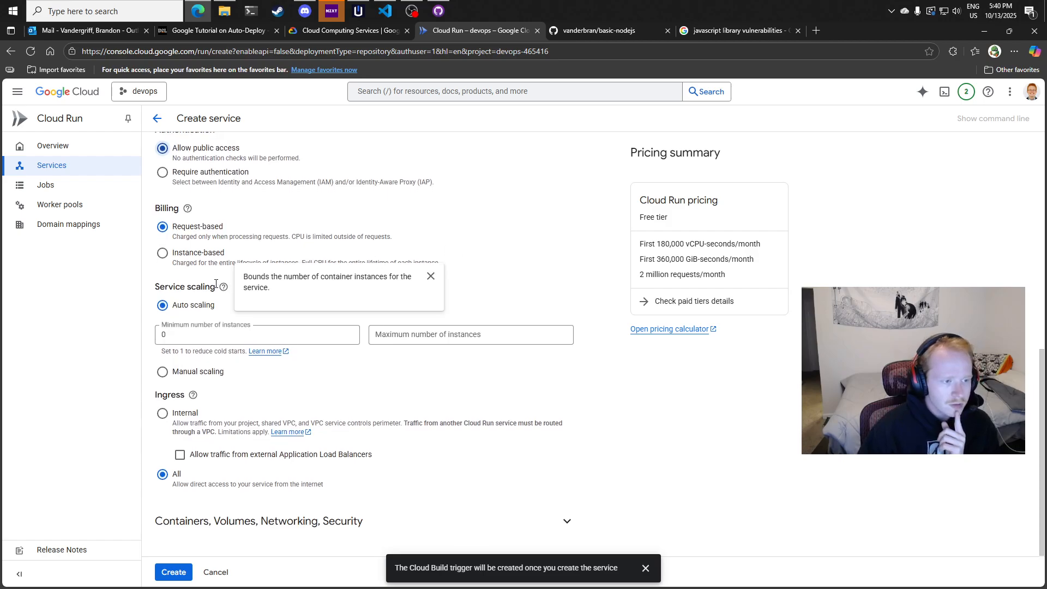
triple_click(176, 287)
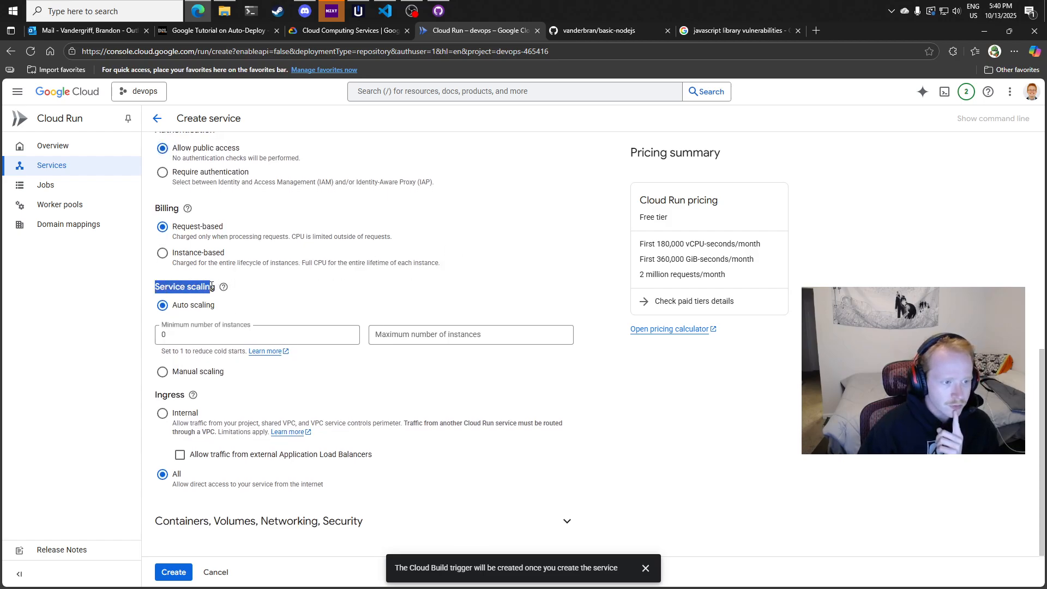
click(418, 334)
text(1)
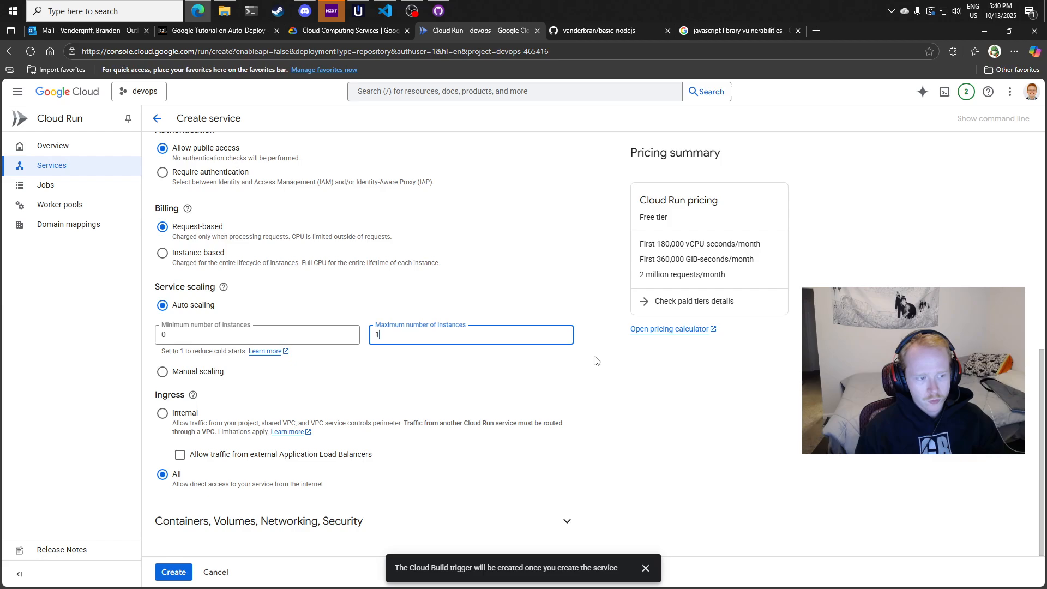
click(628, 382)
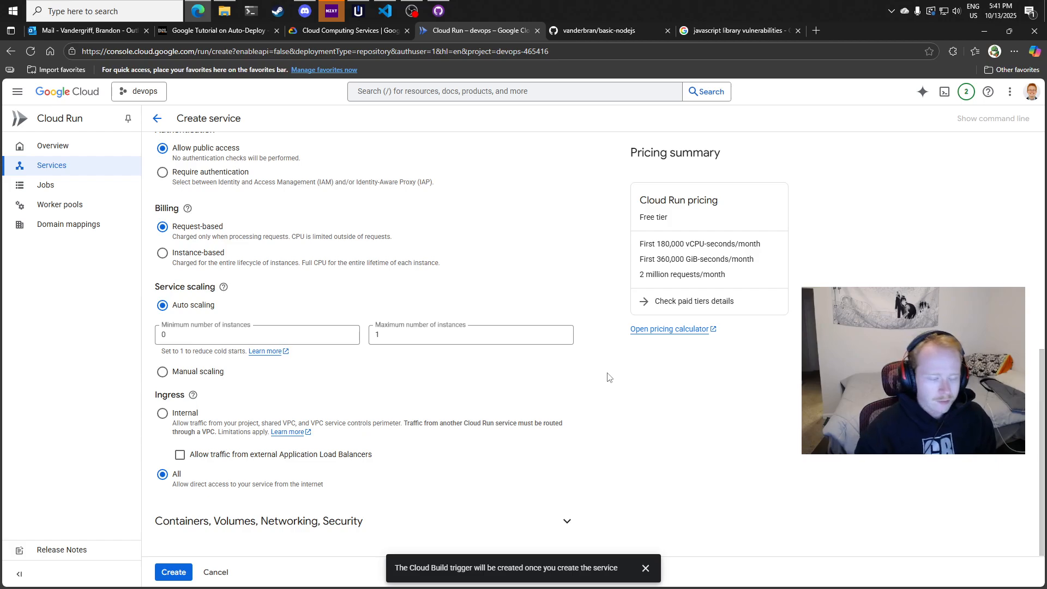
Check the explanation of Ingress, leave it set to All and create the service
click(193, 394)
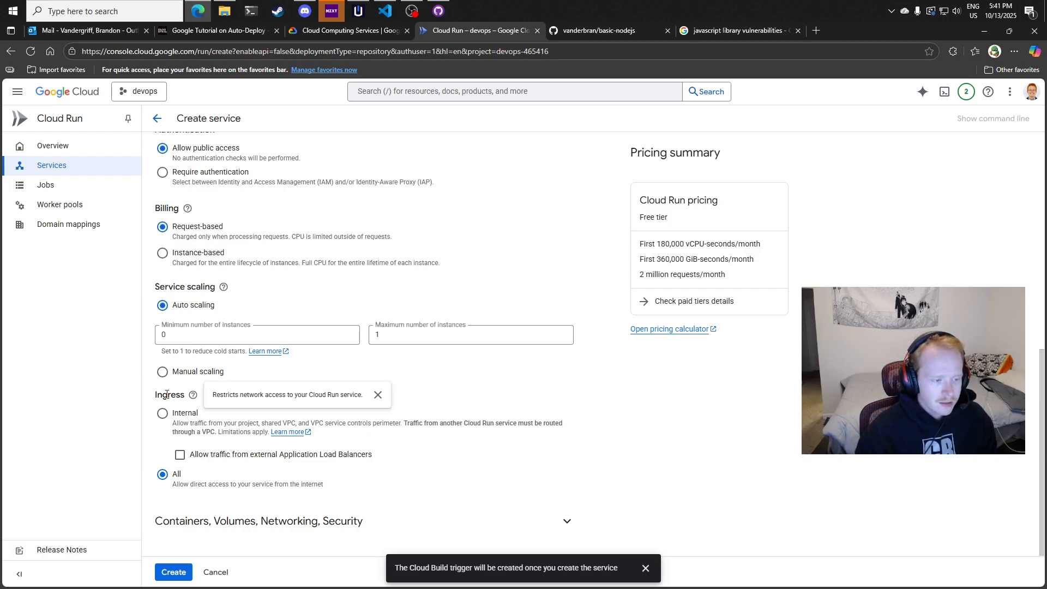
mouse_move(195, 396)
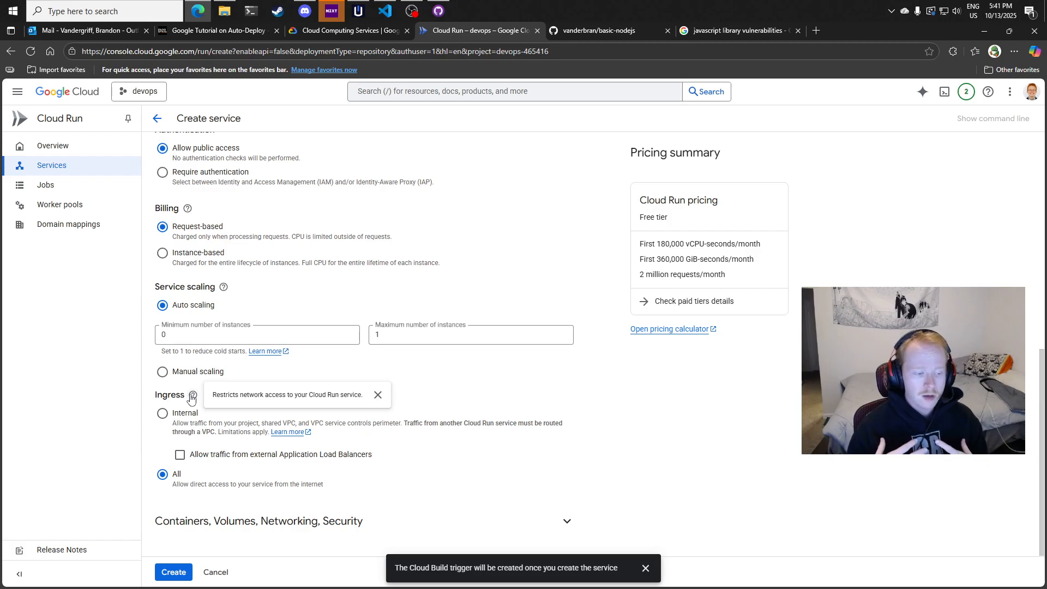
drag(172, 484, 323, 488)
click(589, 491)
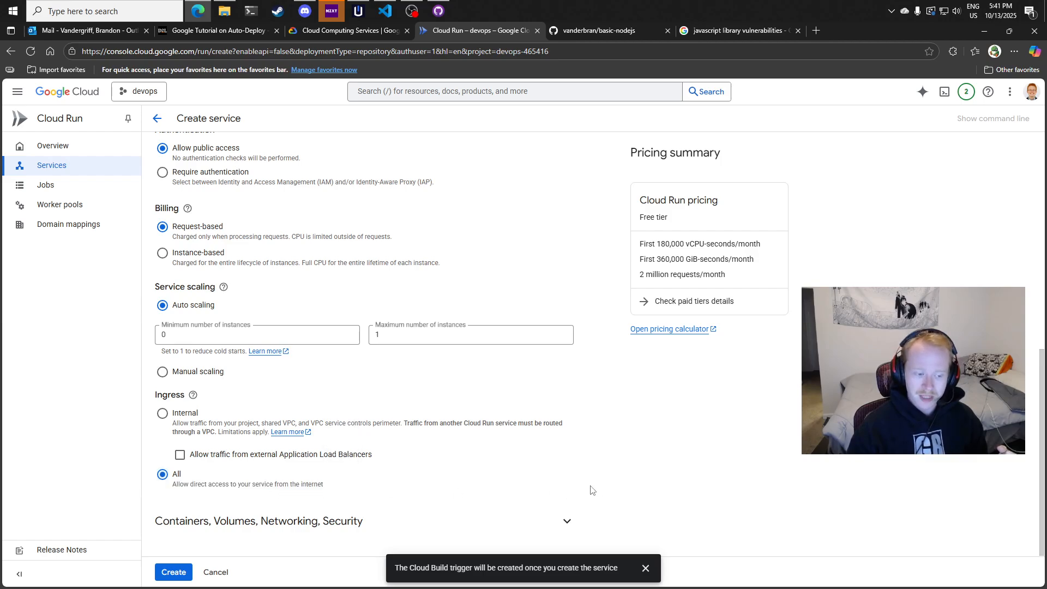
click(181, 573)
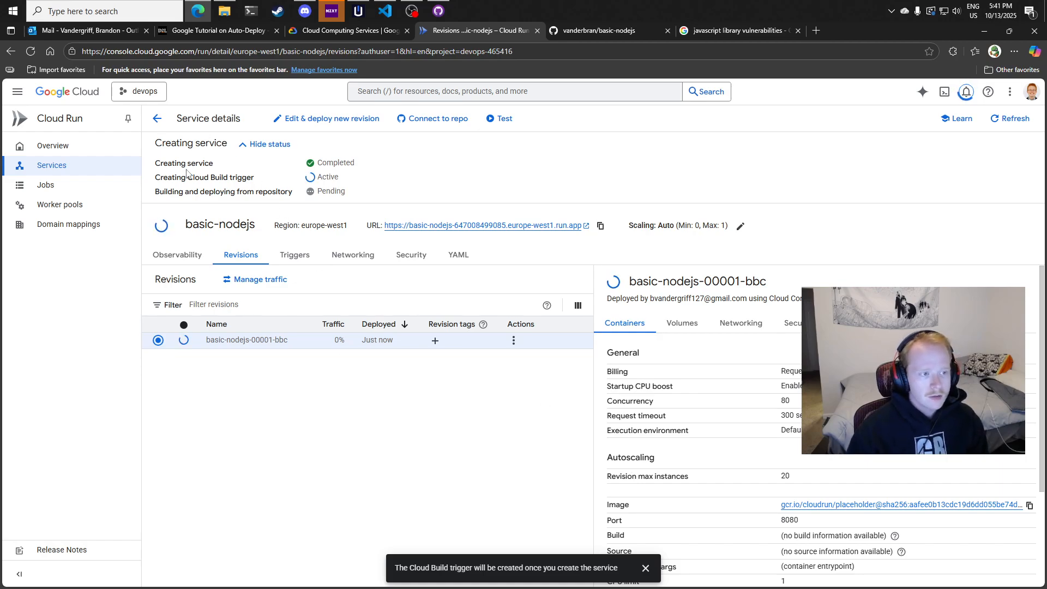
Check the progress of the service creation, the Cloud Build trigger and the build and deployment from the repository
drag(158, 165, 359, 165)
drag(156, 178, 357, 177)
click(453, 178)
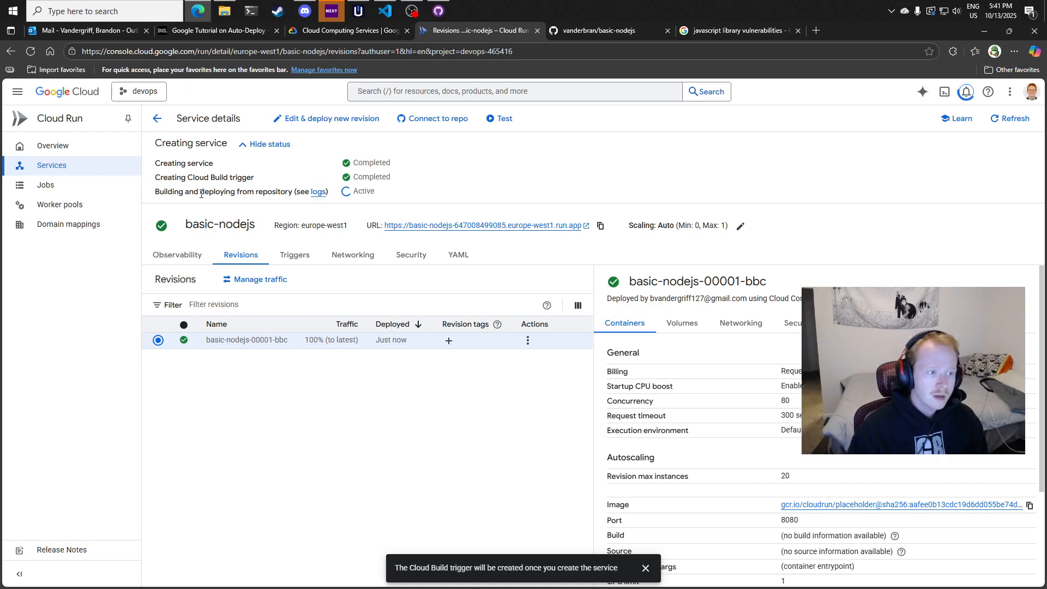
drag(154, 192, 295, 194)
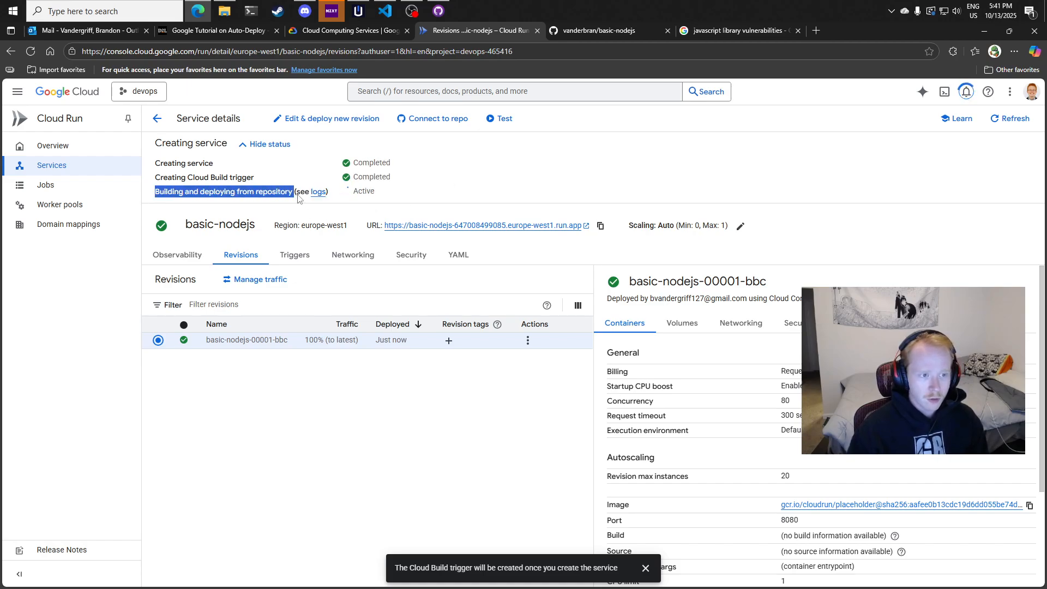
click(443, 198)
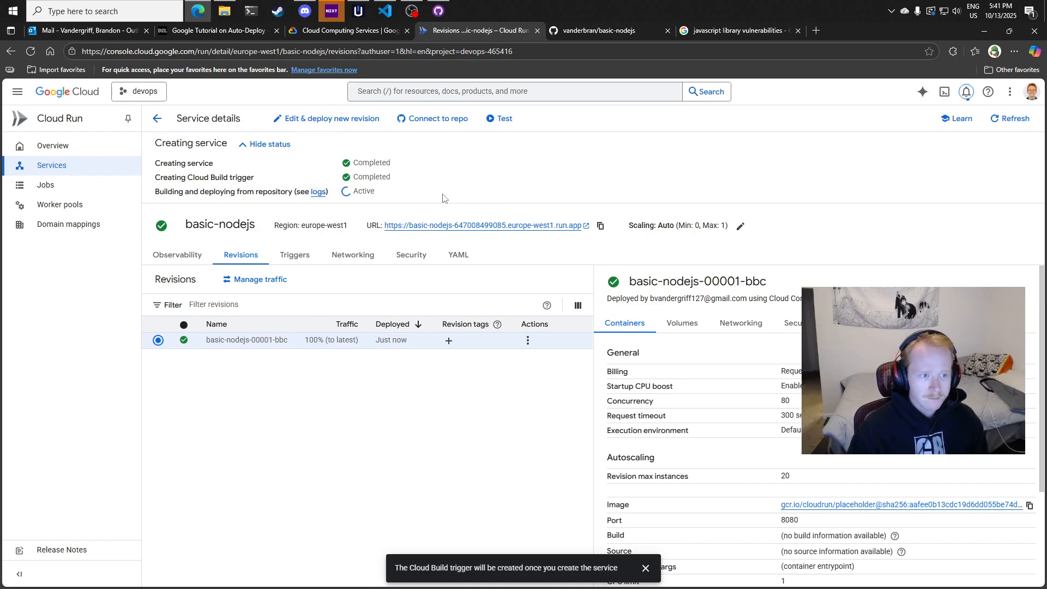
Open the build logs and look through the Build, Push and Deploy steps, ending on the build summary
click(320, 191)
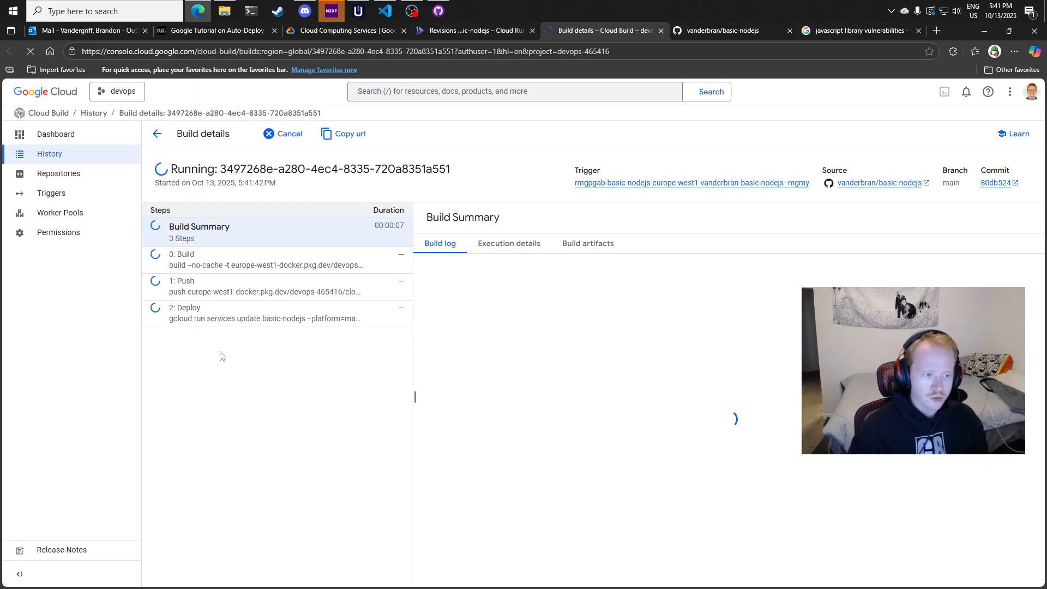
click(239, 284)
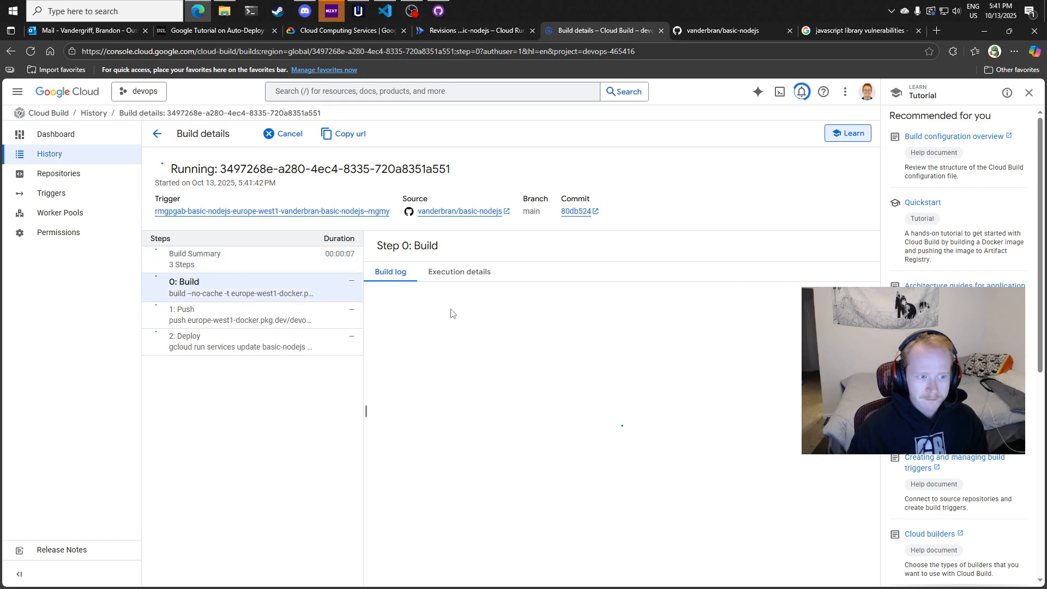
click(253, 317)
click(249, 344)
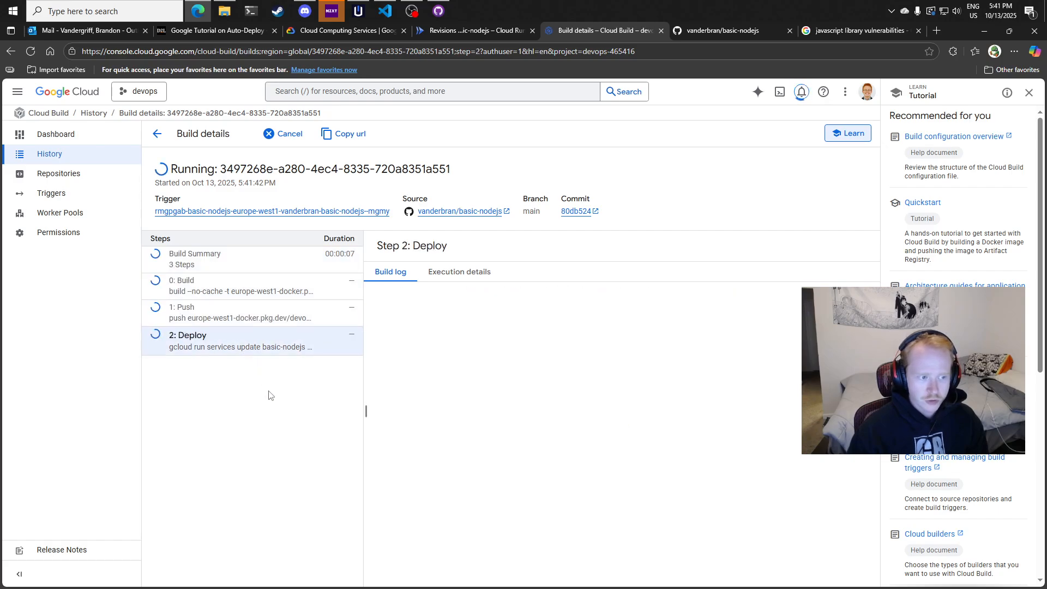
click(250, 270)
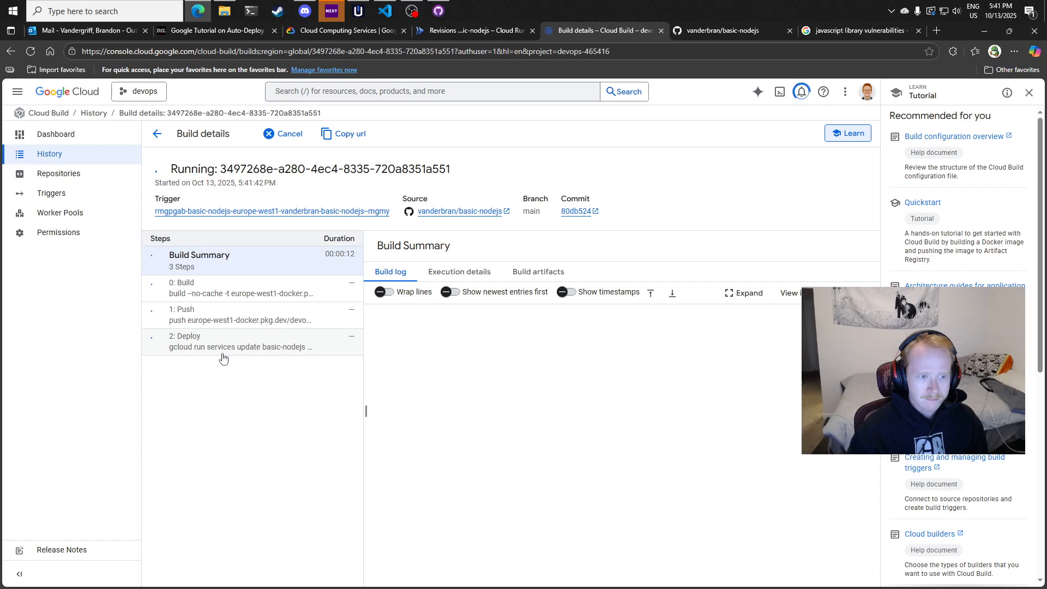
Return to the Cloud Run service page, switch to Visual Studio Code, view the Dockerfile above a shortened terminal and dismiss the Docker notification
click(486, 28)
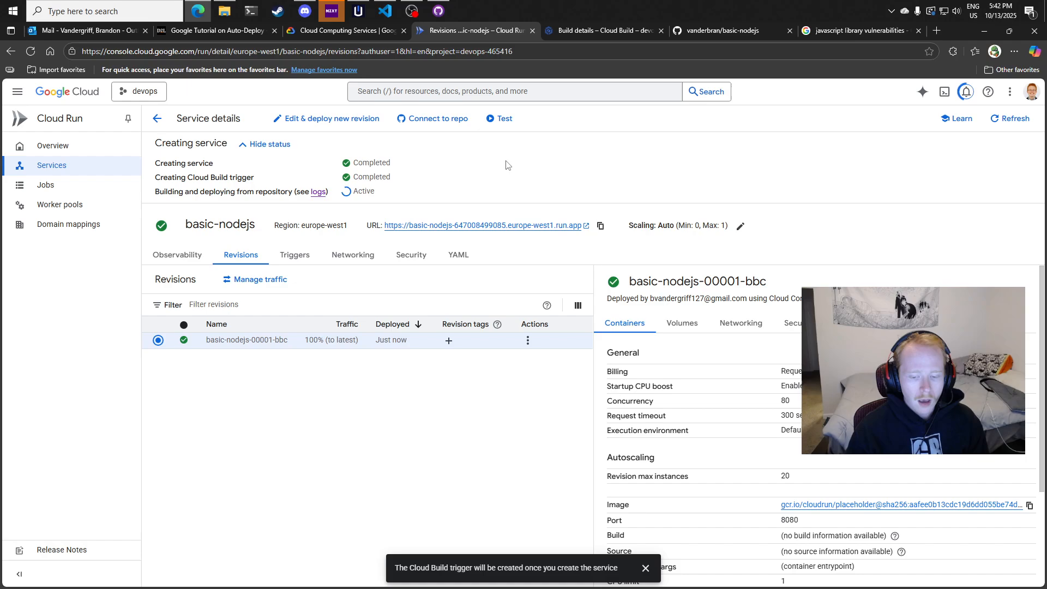
click(385, 11)
click(198, 58)
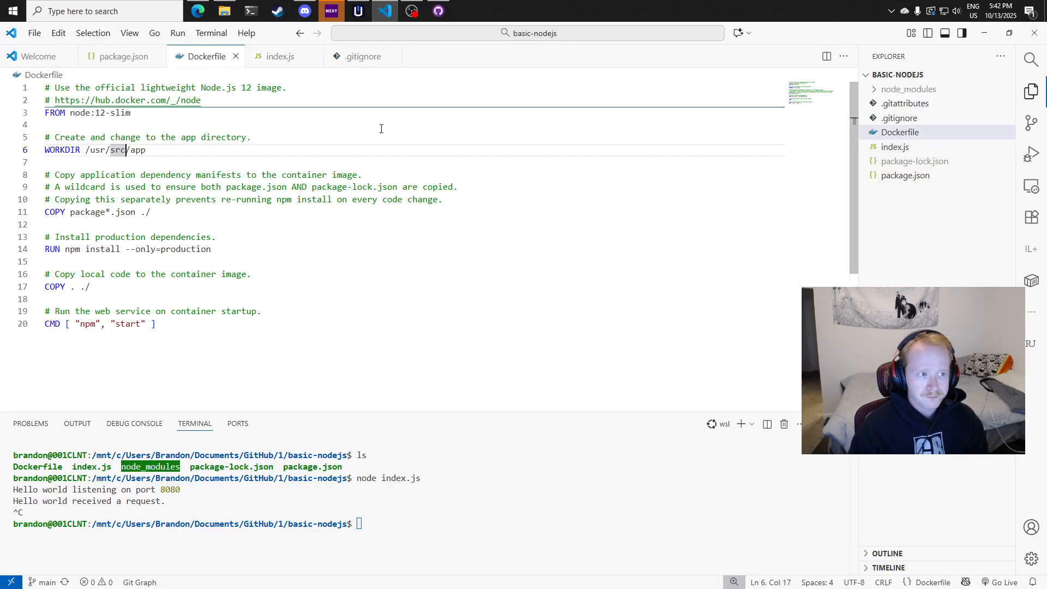
click(381, 128)
drag(485, 412, 486, 470)
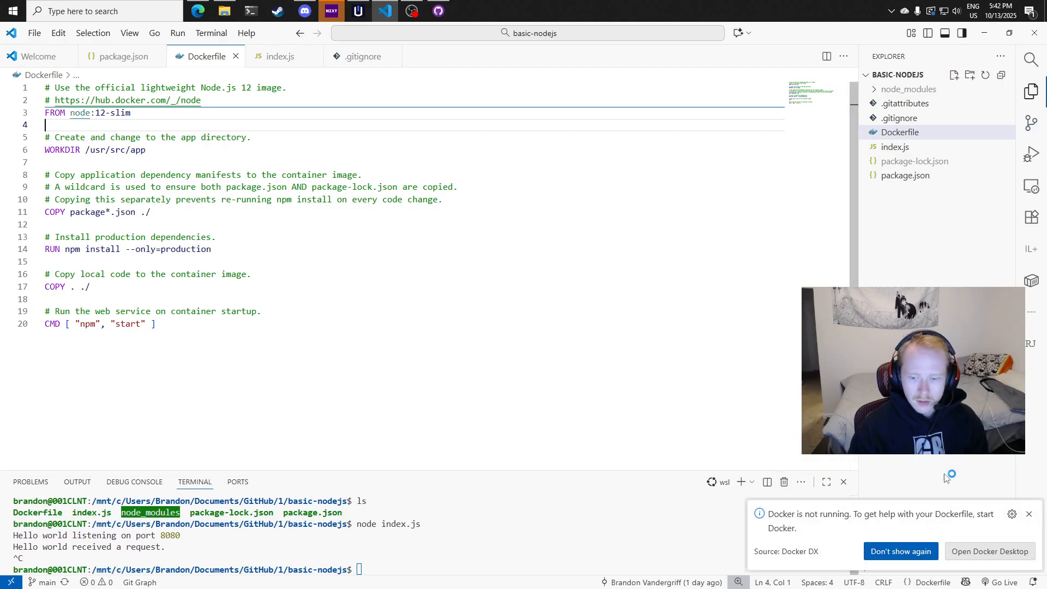
click(1029, 513)
click(543, 376)
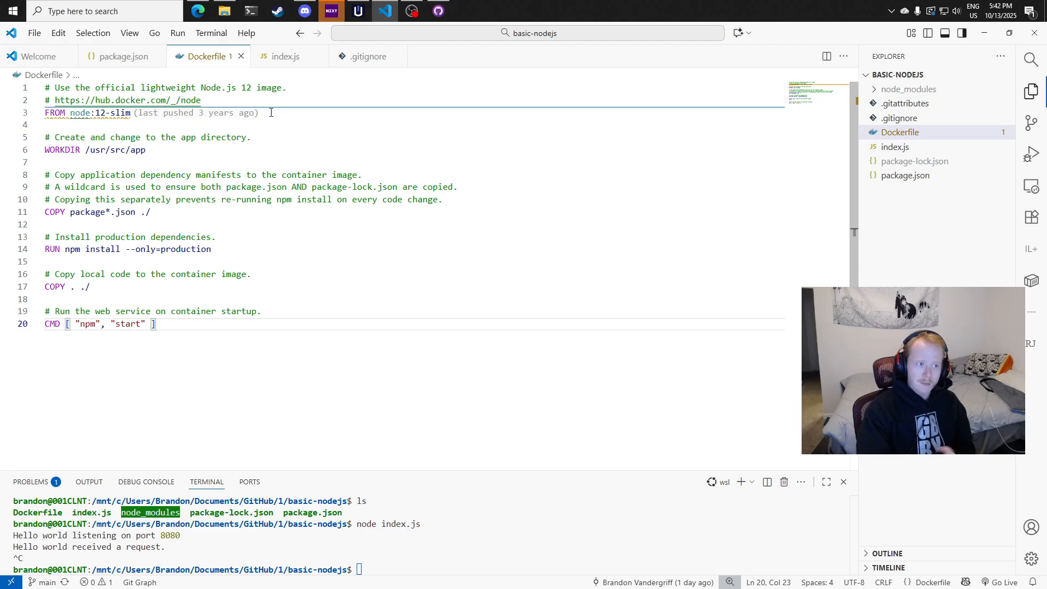
Examine the Dockerfile's FROM node:12-slim base image, WORKDIR /usr/src/app and COPY package*.json instructions
drag(271, 112, 49, 113)
click(74, 125)
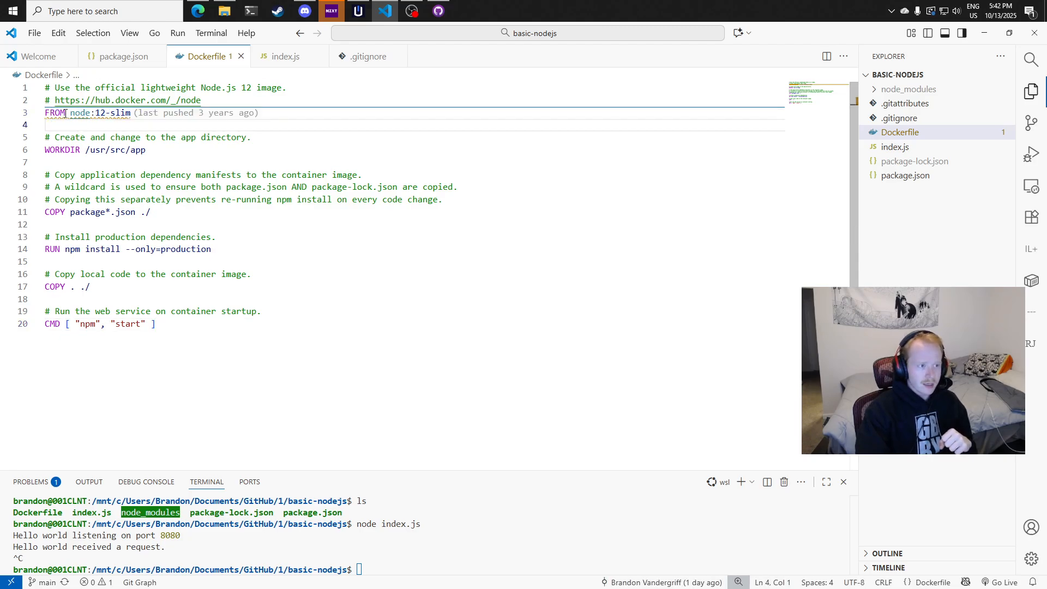
click(81, 113)
click(295, 116)
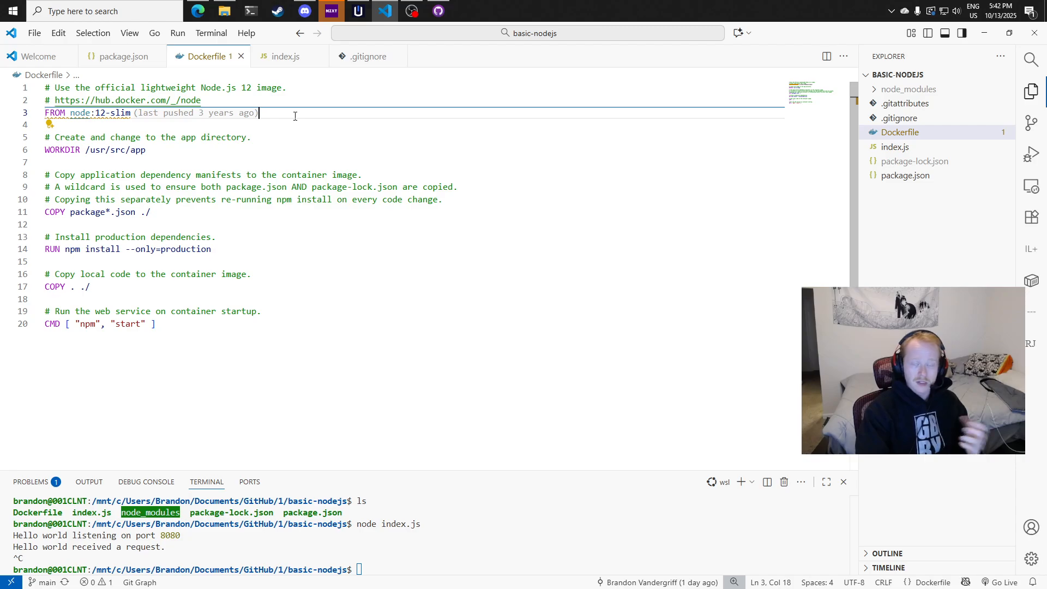
click(299, 123)
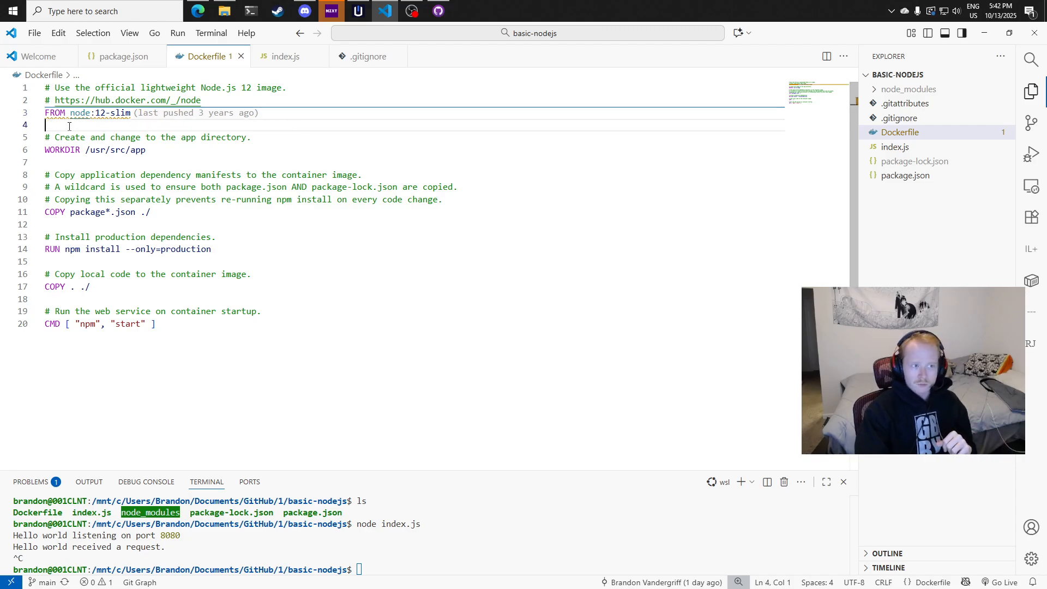
drag(69, 126, 36, 113)
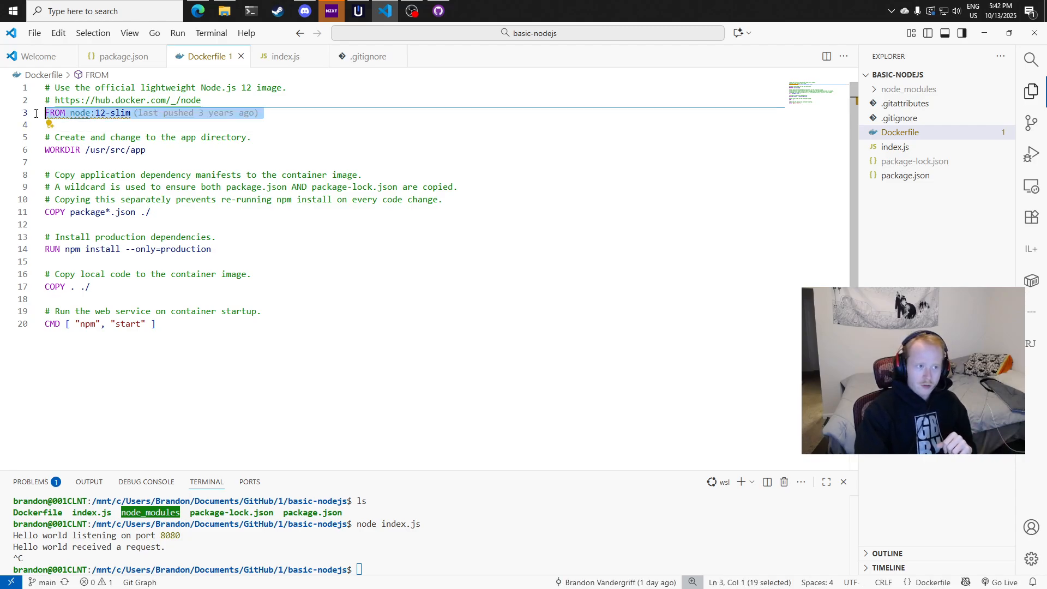
click(237, 128)
drag(283, 152, 41, 155)
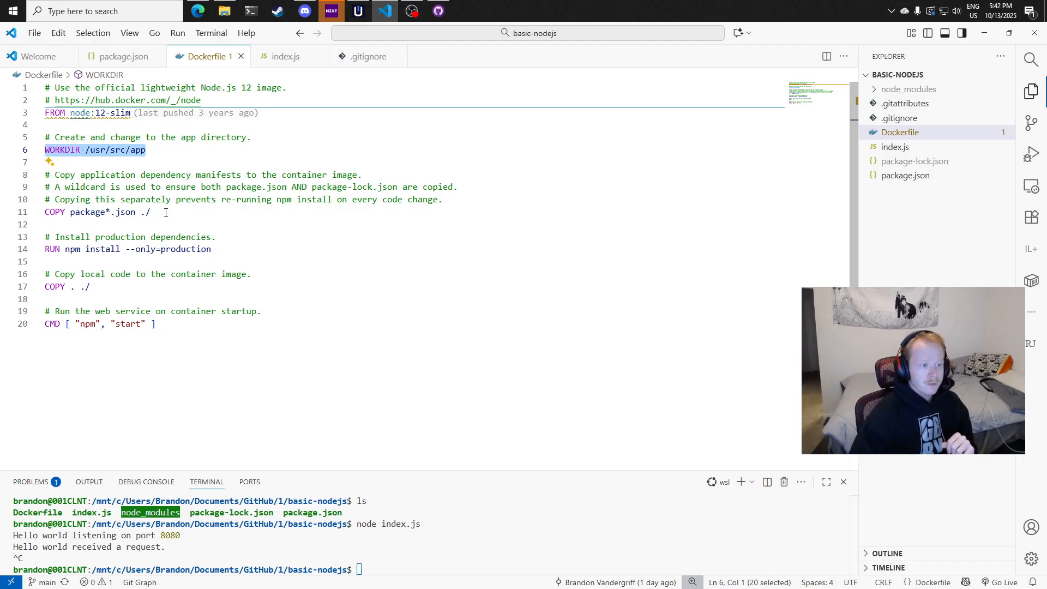
drag(166, 213, 45, 213)
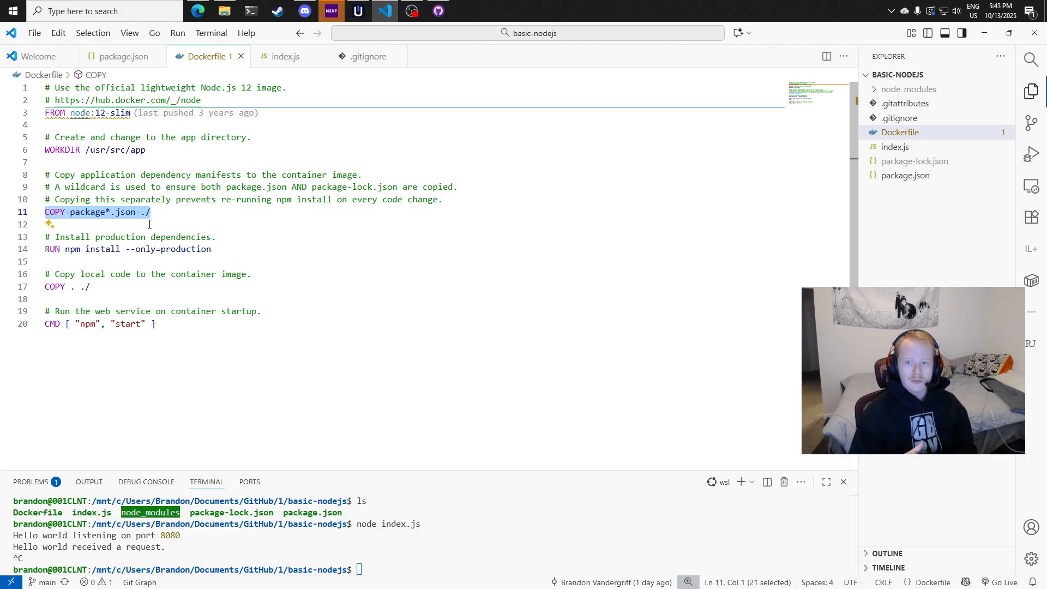
Open package.json and examine its metadata, express dependency and start script, comparing the script with the node index.js command in the terminal
click(921, 176)
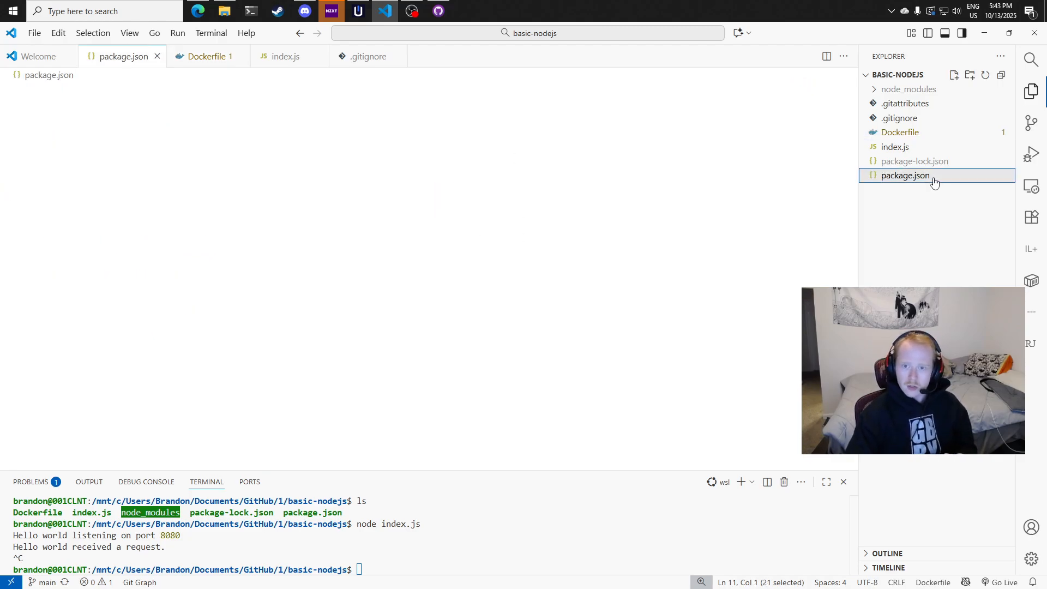
scroll(355, 241, up, 1)
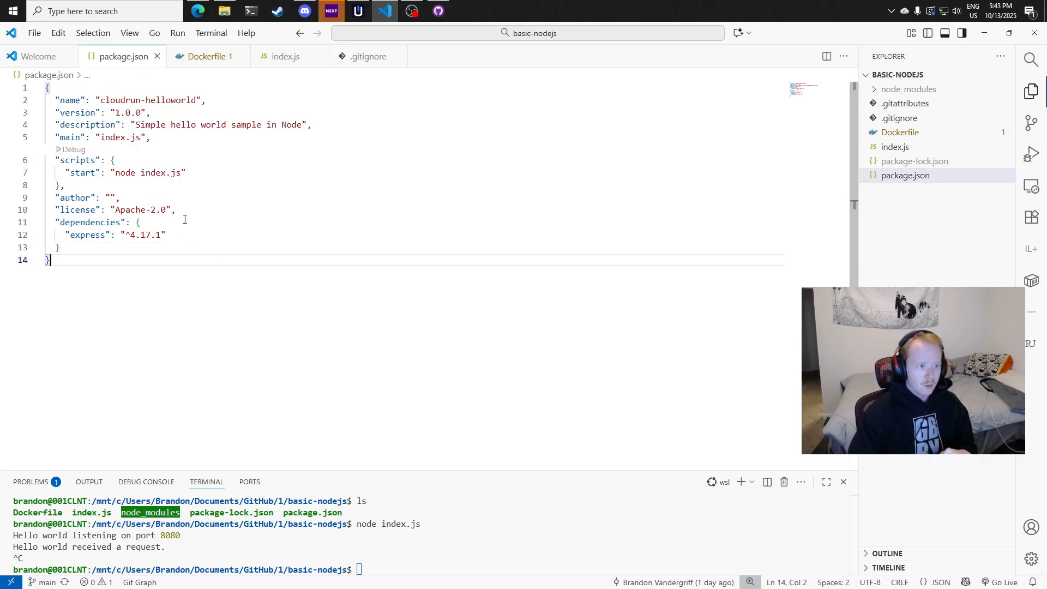
drag(180, 235, 112, 210)
click(166, 136)
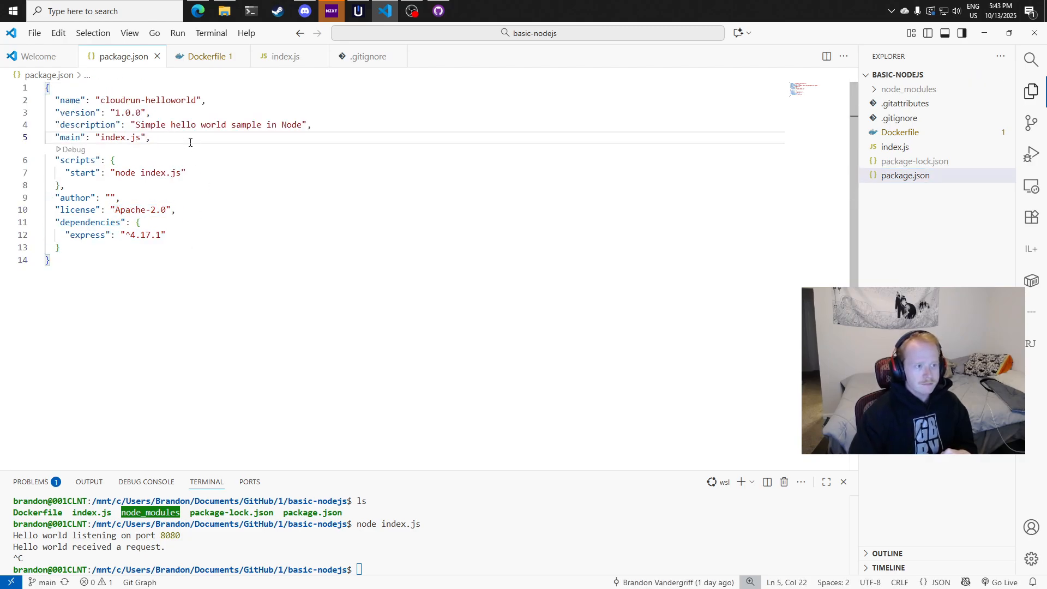
drag(191, 142, 75, 100)
click(234, 178)
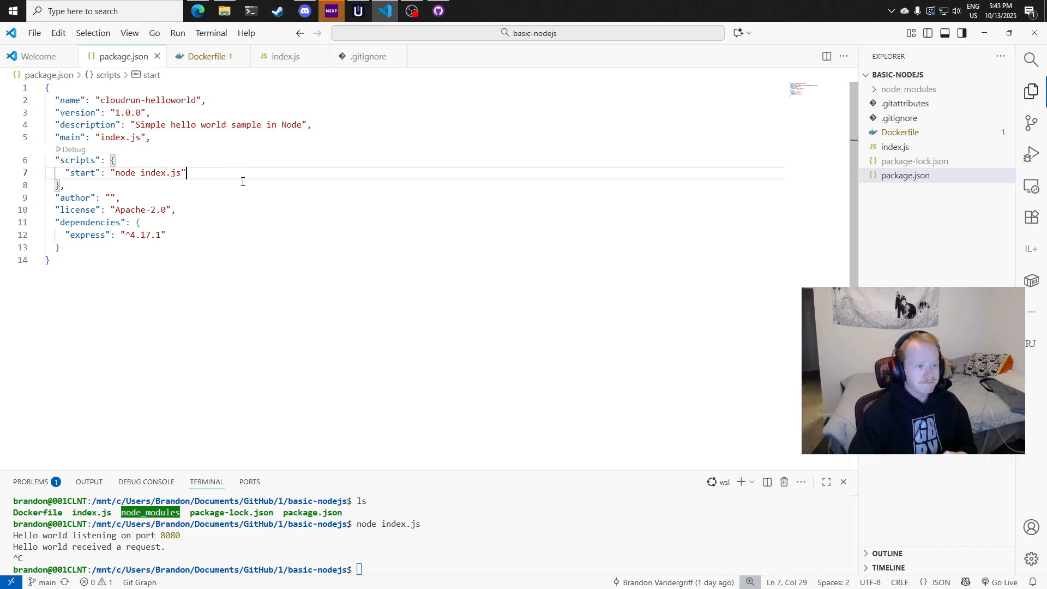
drag(175, 186, 46, 162)
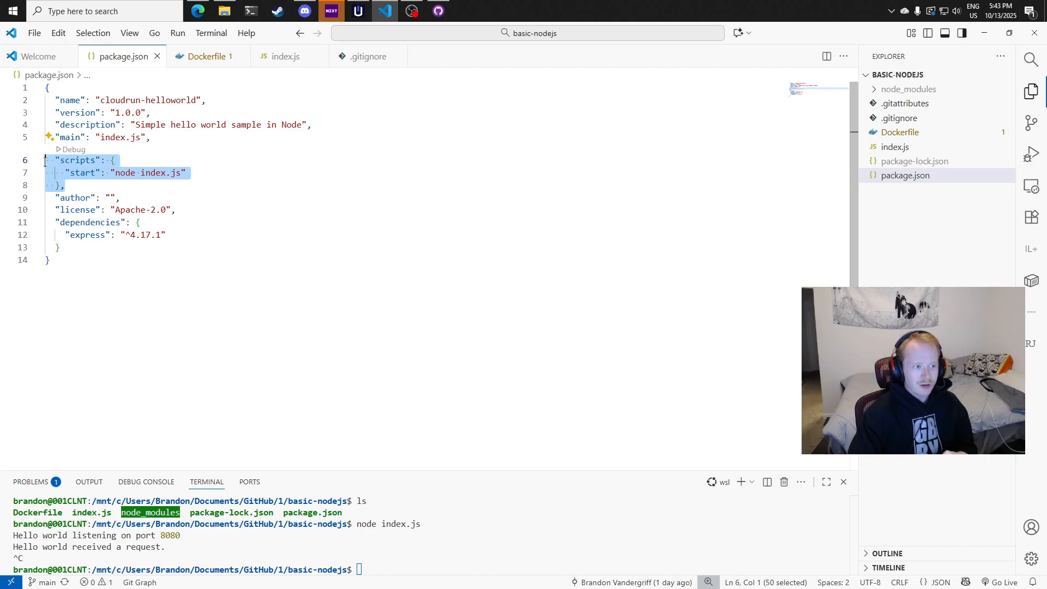
click(166, 182)
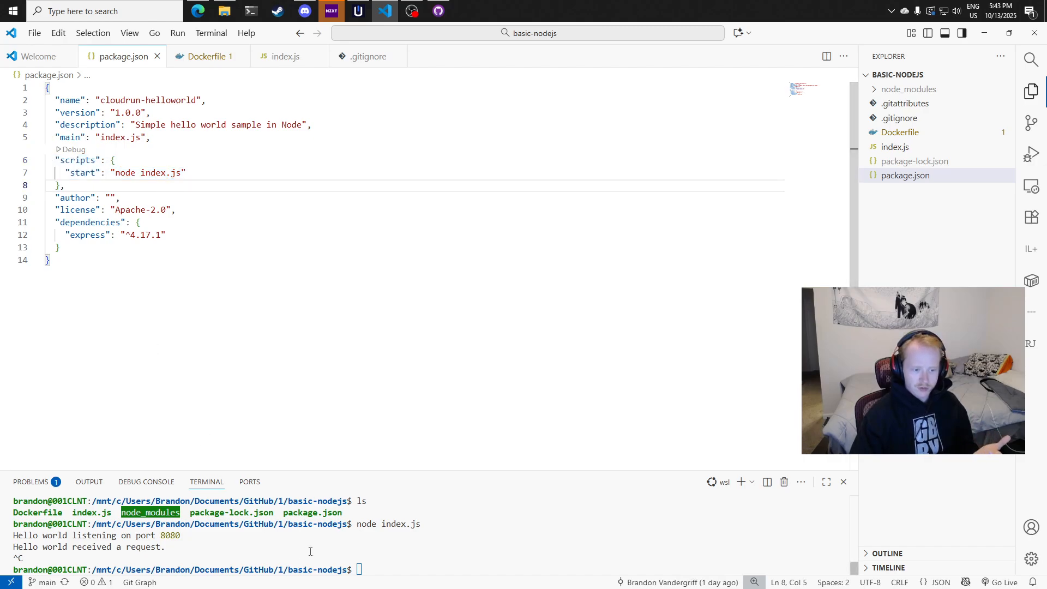
drag(352, 523, 422, 523)
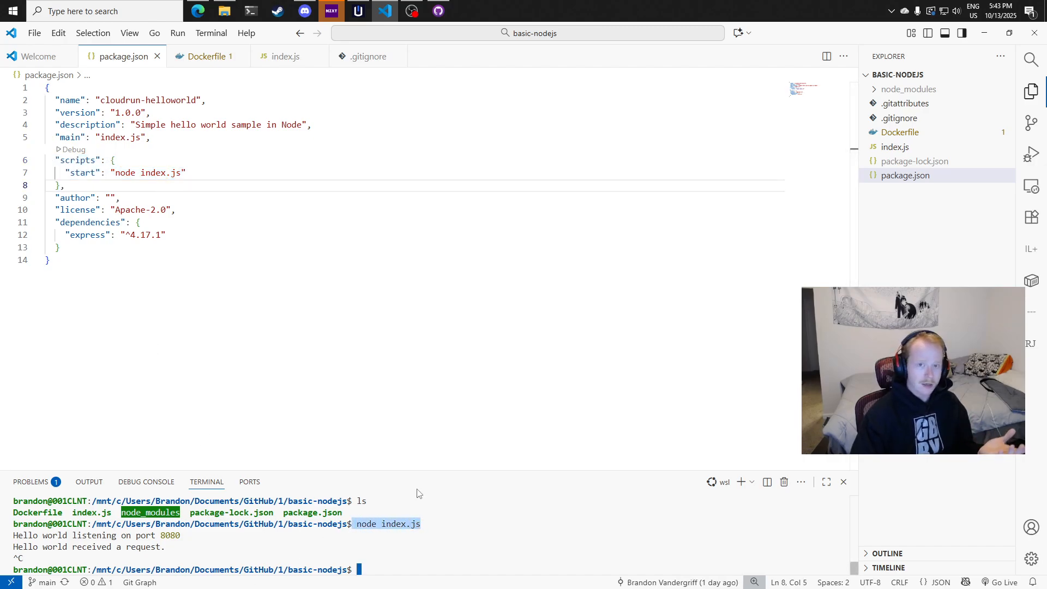
click(114, 172)
drag(114, 173, 181, 173)
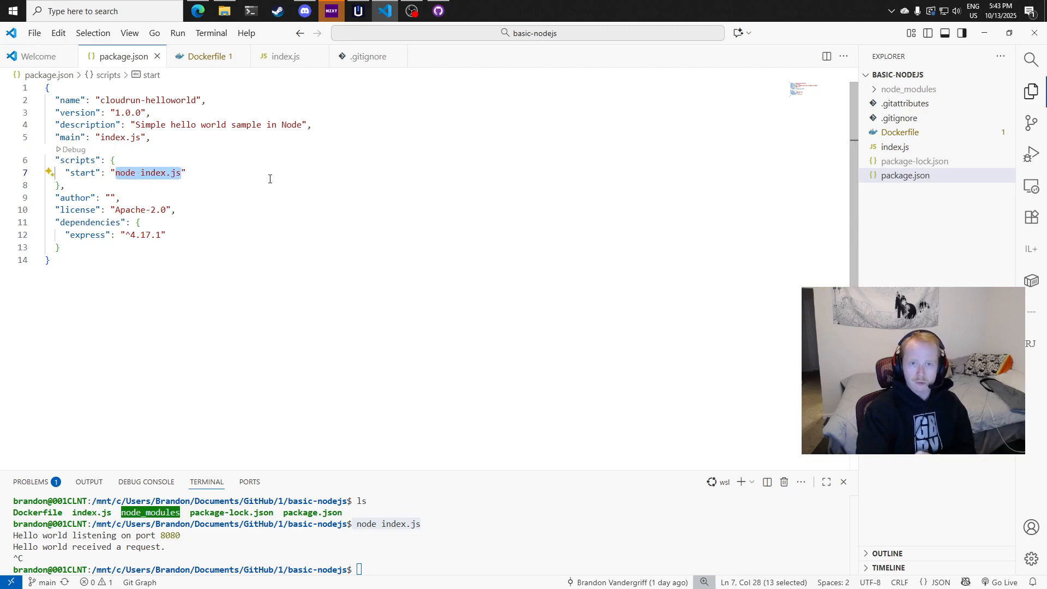
Return to the Dockerfile, try to run node start in the terminal and enlarge the terminal to read its output
click(206, 56)
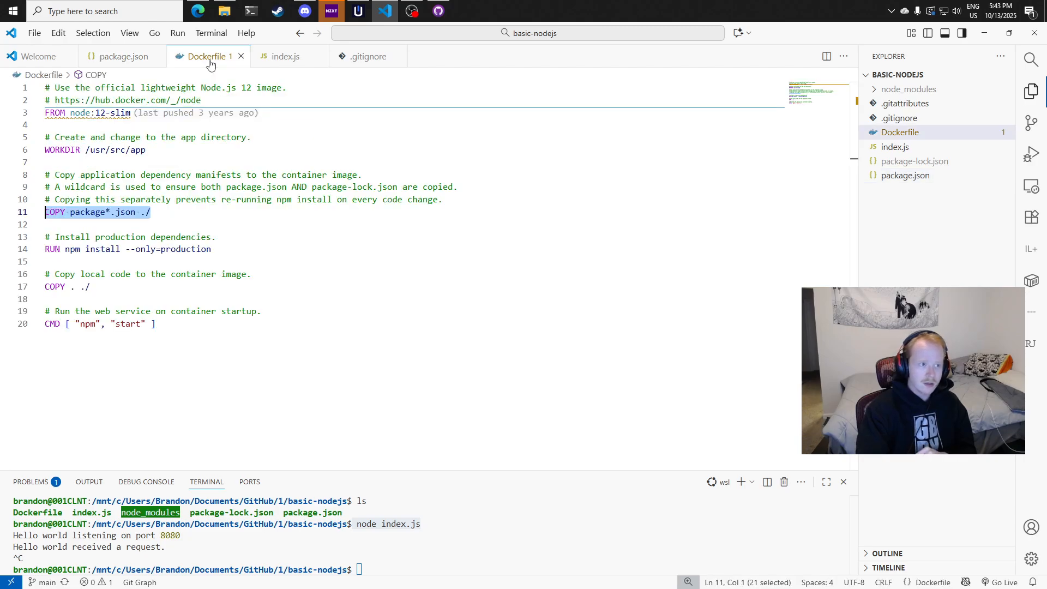
click(480, 200)
click(487, 531)
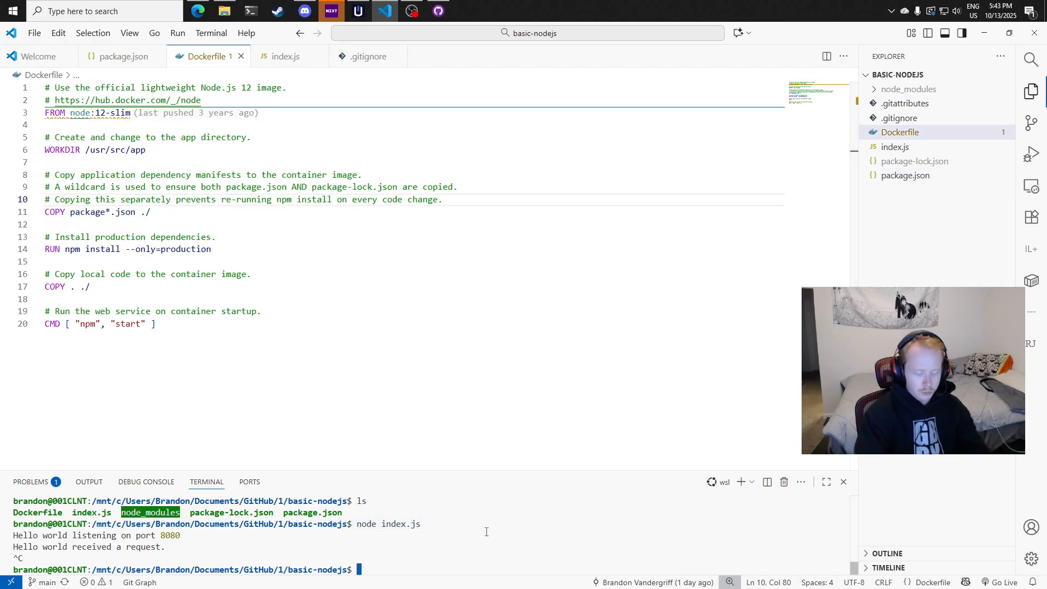
text(ode)
text(od)
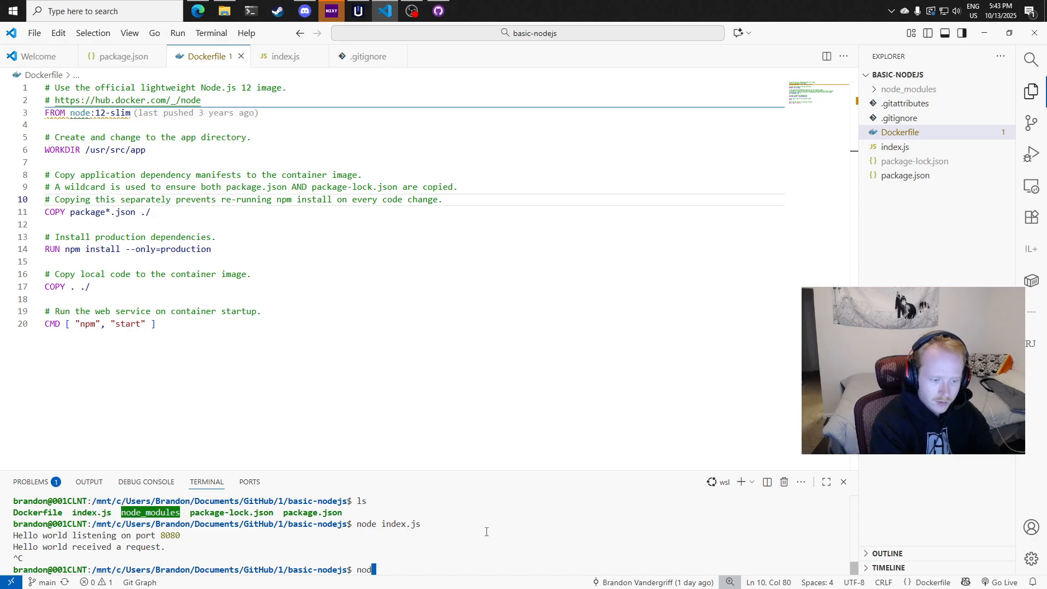
text(e start)
key(Return)
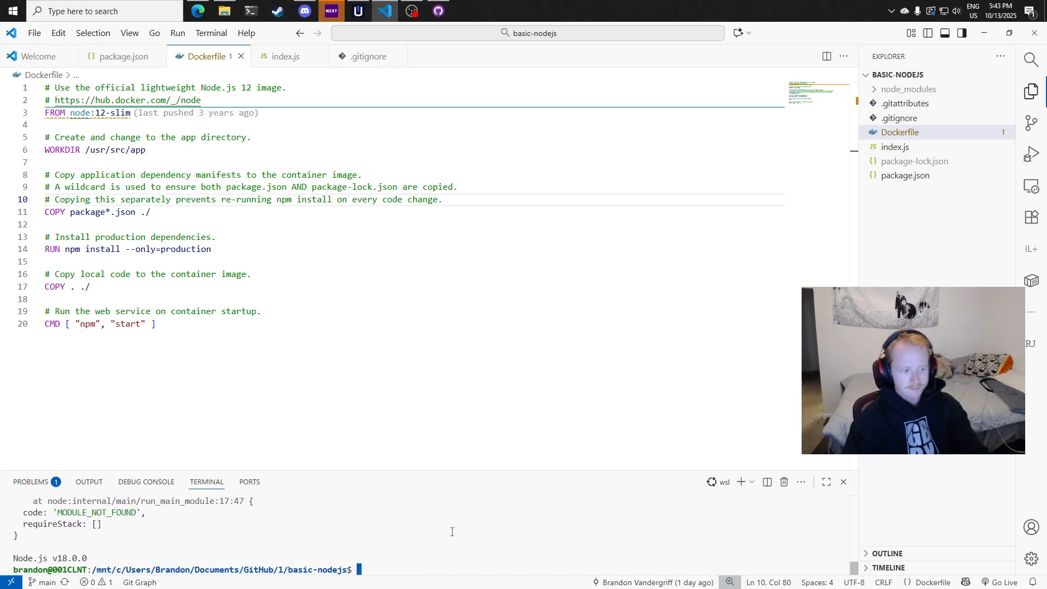
drag(398, 469, 382, 401)
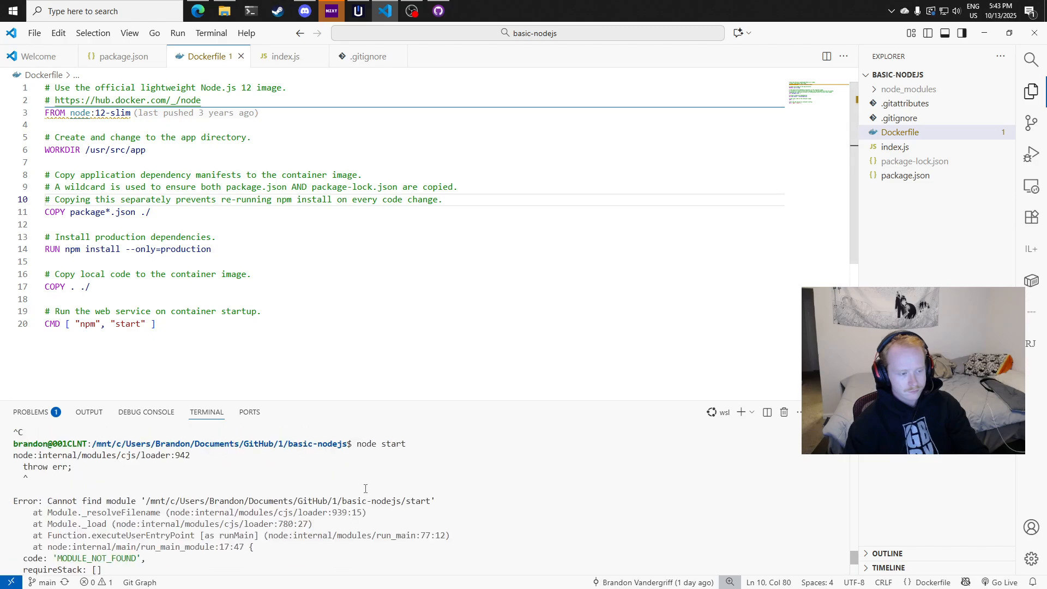
scroll(465, 485, down, 3)
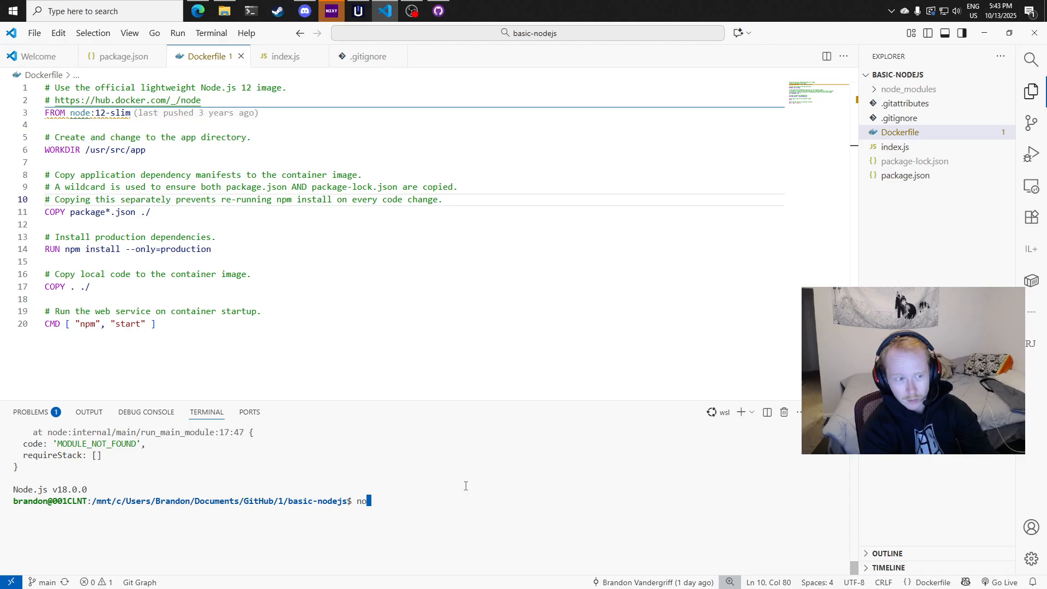
Run node index.js in the terminal and stop the server again
text(ndex.js)
key(Return)
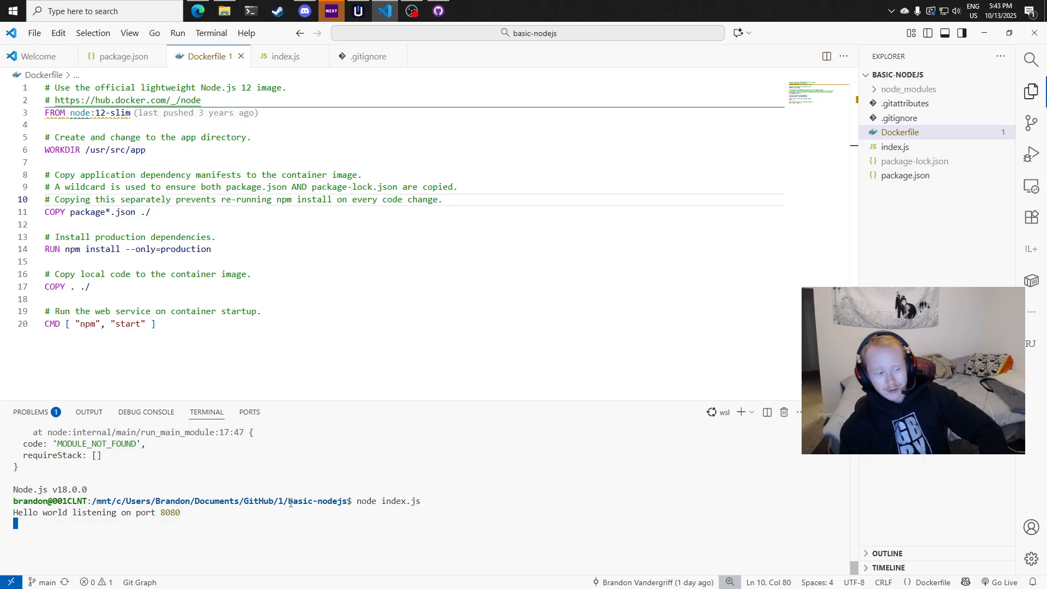
key(ctrl+c)
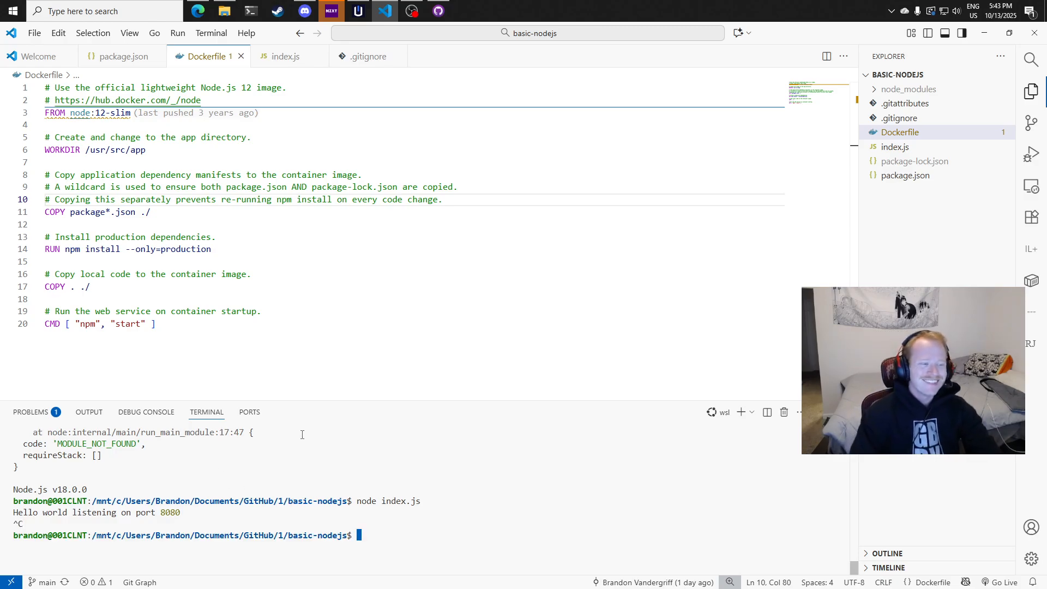
Examine the Dockerfile's RUN npm install --only=production, COPY . ./ and CMD instructions
drag(214, 248, 44, 250)
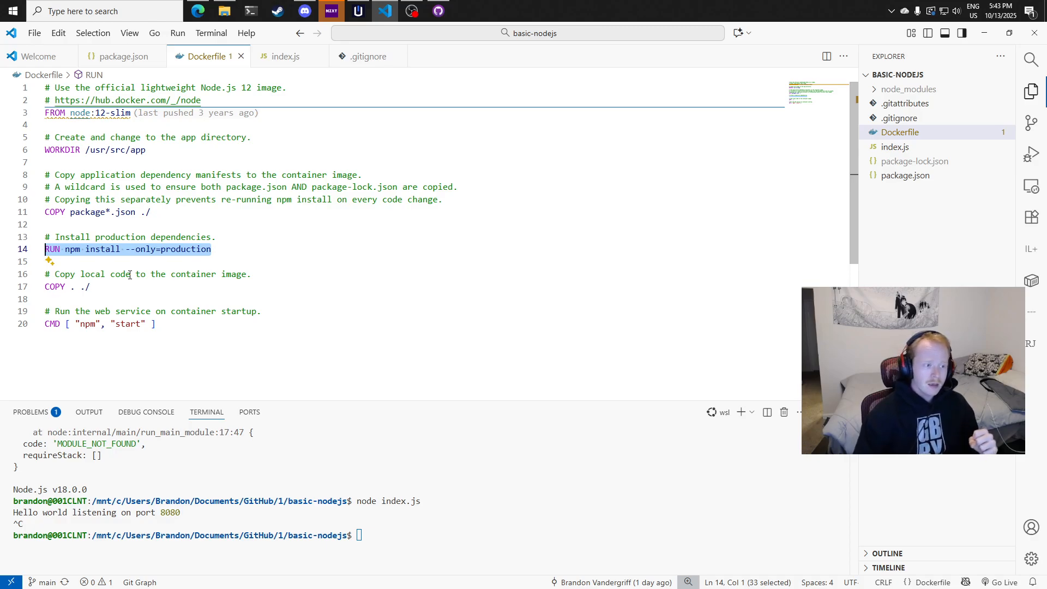
drag(90, 287, 39, 291)
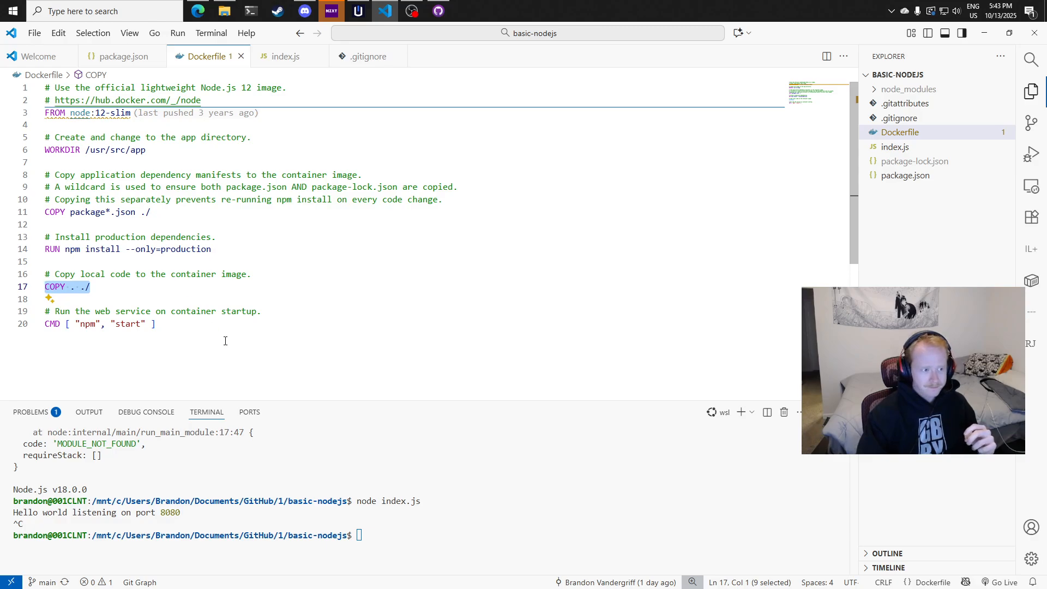
drag(223, 339, 45, 322)
click(180, 368)
Start the app with npm start in the terminal, then stop the server
click(416, 512)
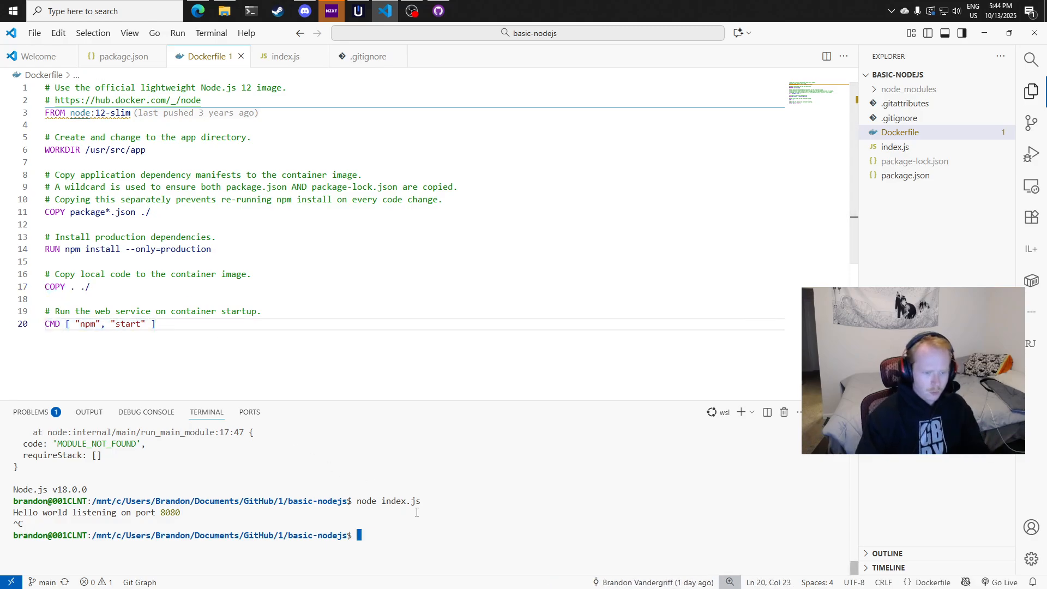
text(npm start)
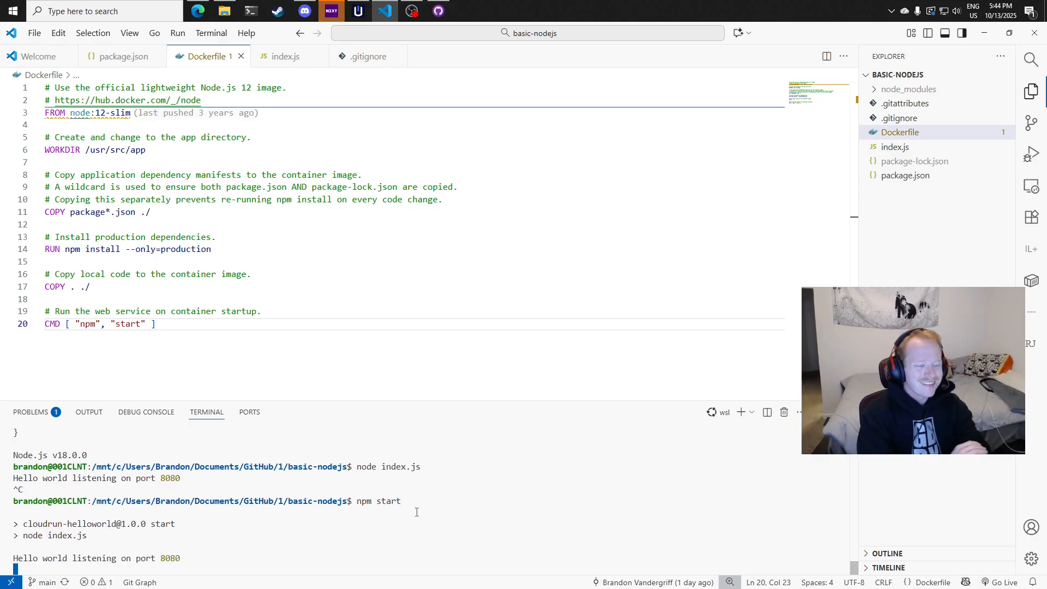
key(ctrl+c)
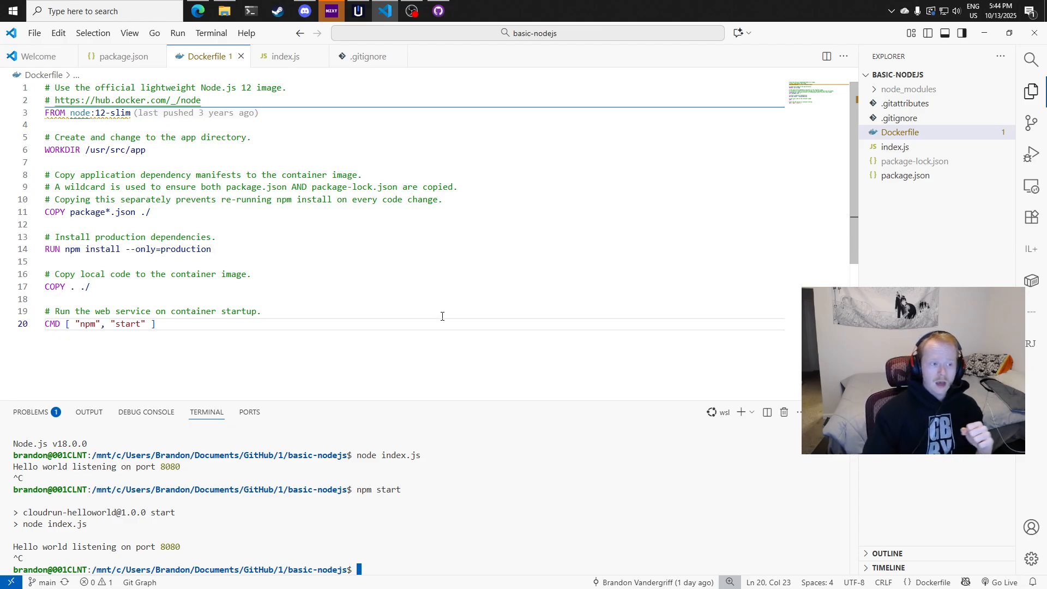
Review the whole Dockerfile once more, from the base image through the dependency installation to the startup command
drag(444, 324, 50, 88)
click(337, 288)
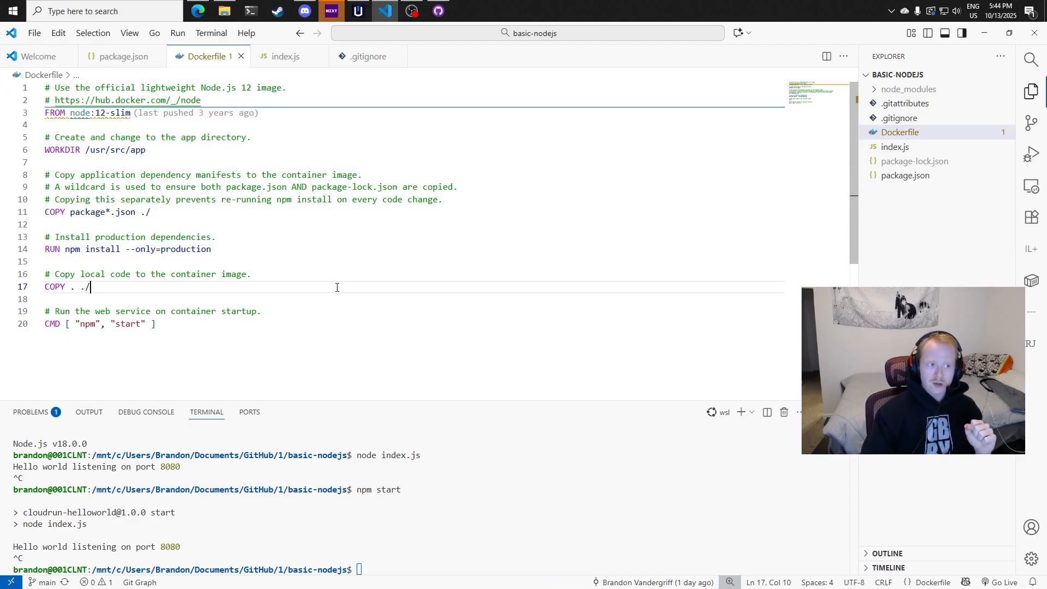
drag(286, 118, 43, 115)
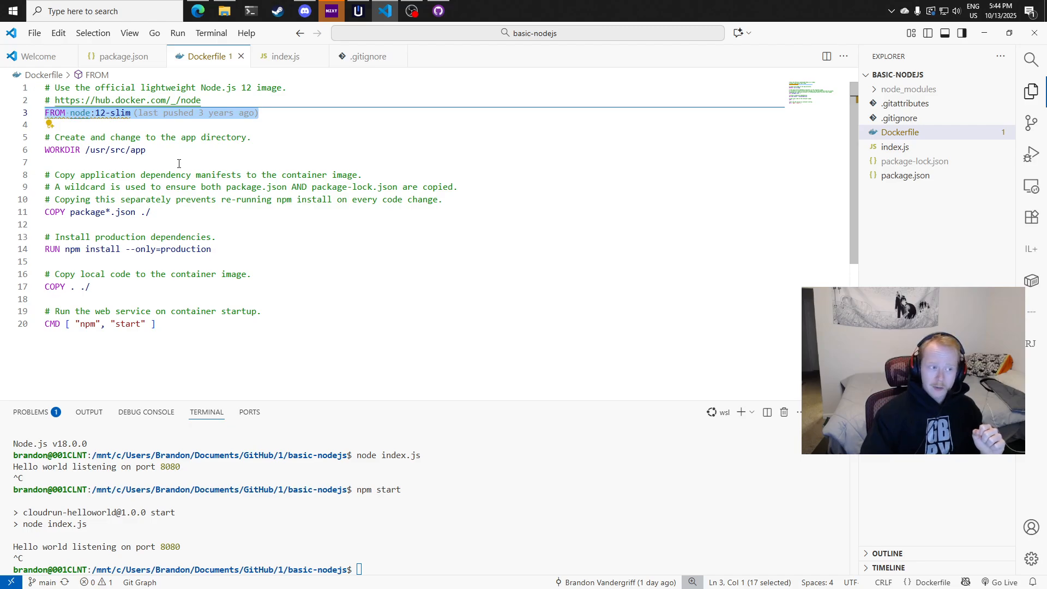
drag(213, 249, 45, 137)
click(217, 338)
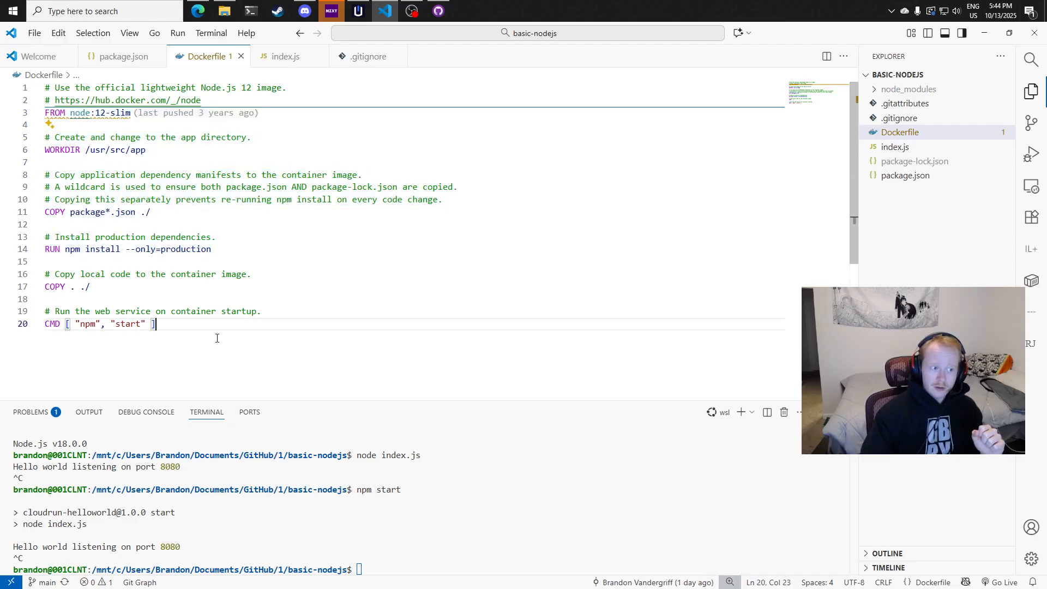
drag(217, 338, 36, 312)
click(177, 309)
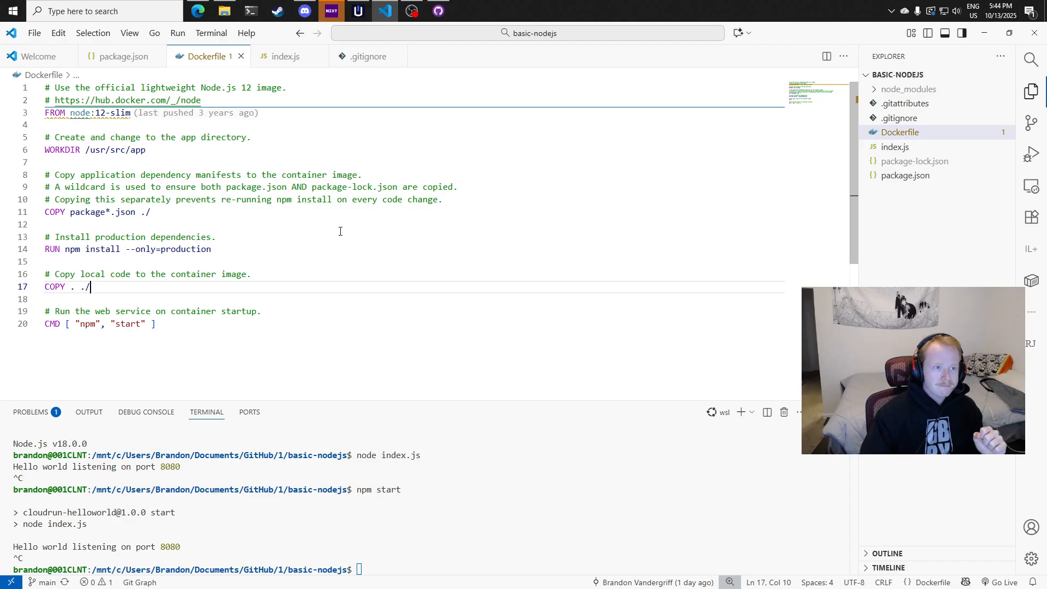
Switch to Microsoft Edge and check the creation, trigger and deployment statuses of the basic-nodejs Cloud Run service
click(201, 7)
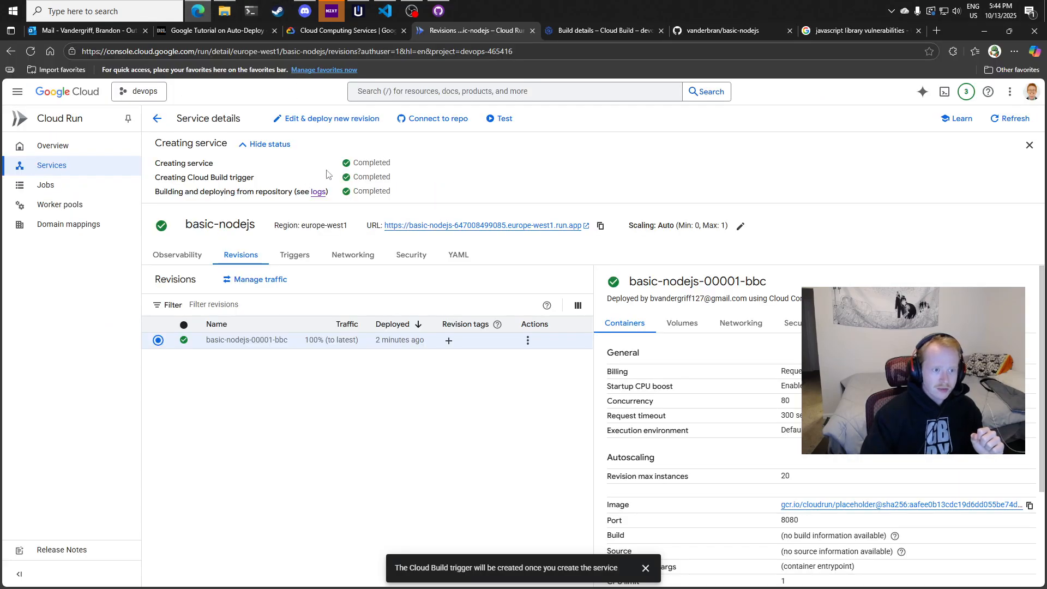
drag(328, 153, 400, 190)
click(430, 183)
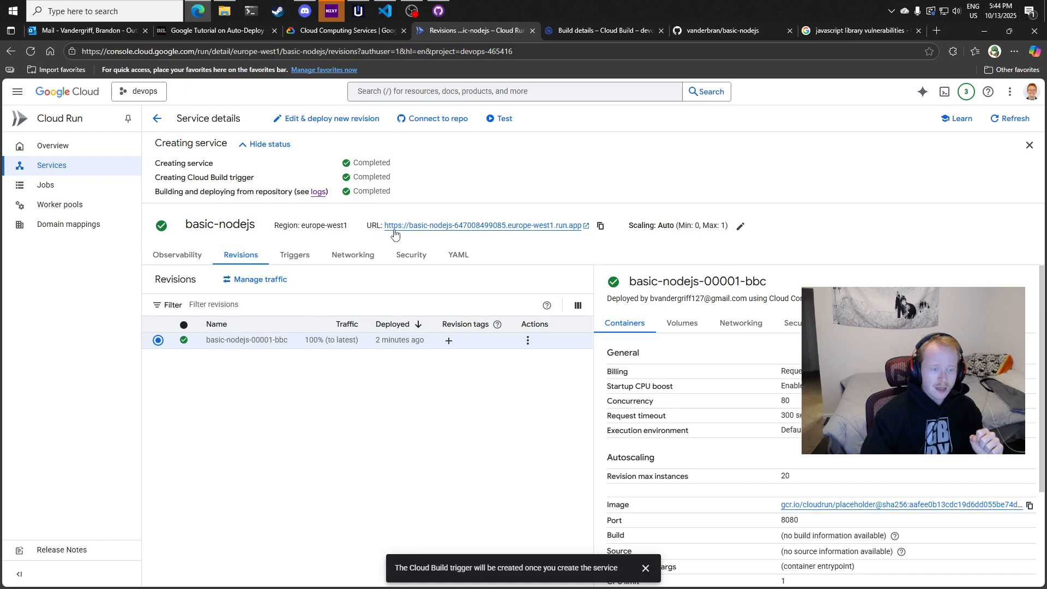
Copy the basic-nodejs service URL and open it in a new browser tab
click(600, 228)
key(ctrl+t)
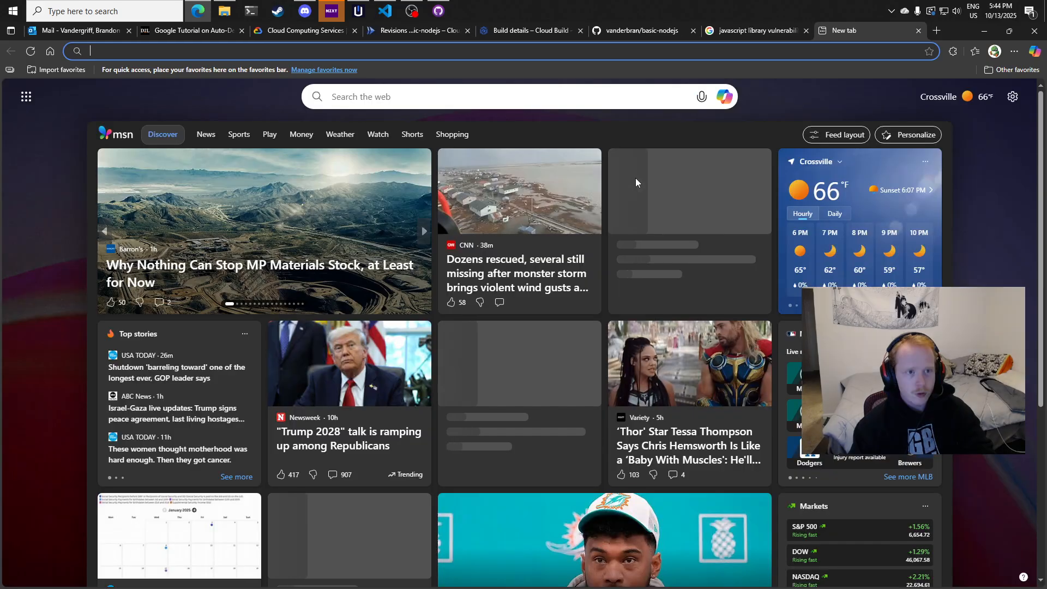
key(ctrl+v)
key(Return)
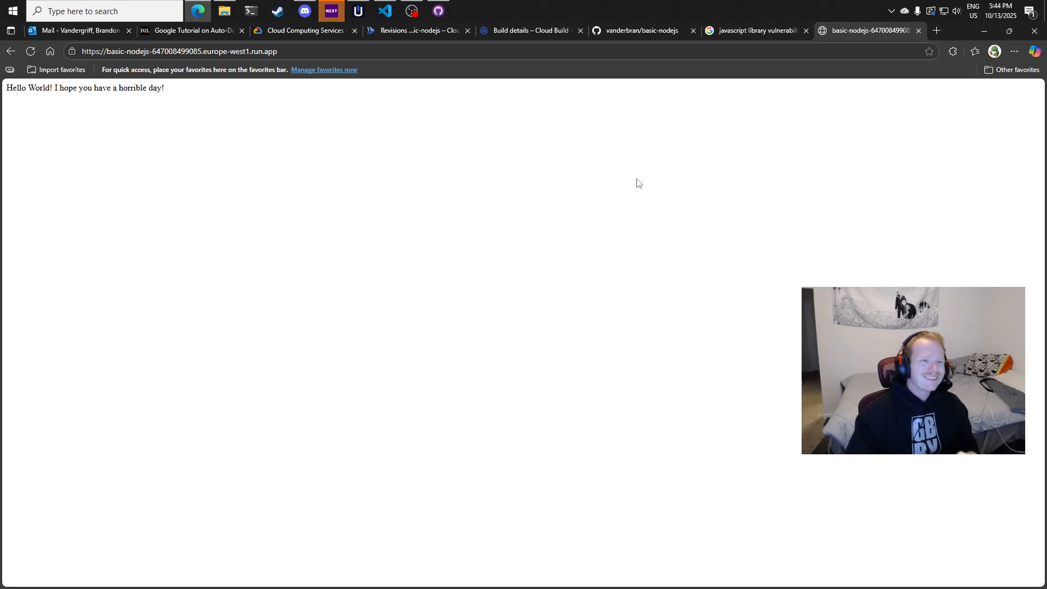
Switch to Visual Studio Code, replace "horrible" with "fantastic" in the greeting sent by index.js, and save the file
click(384, 11)
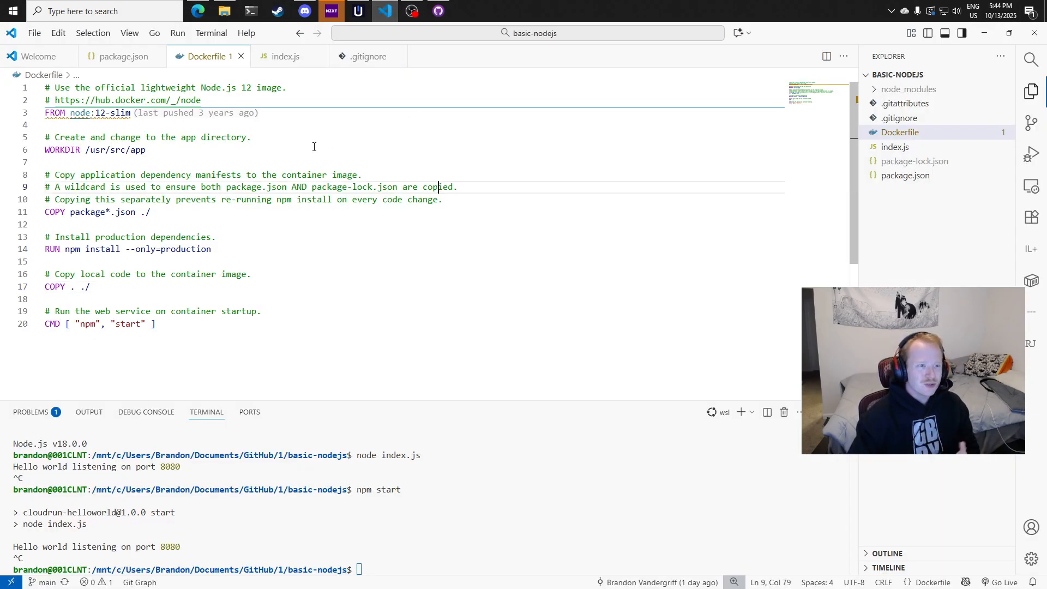
click(288, 56)
click(377, 211)
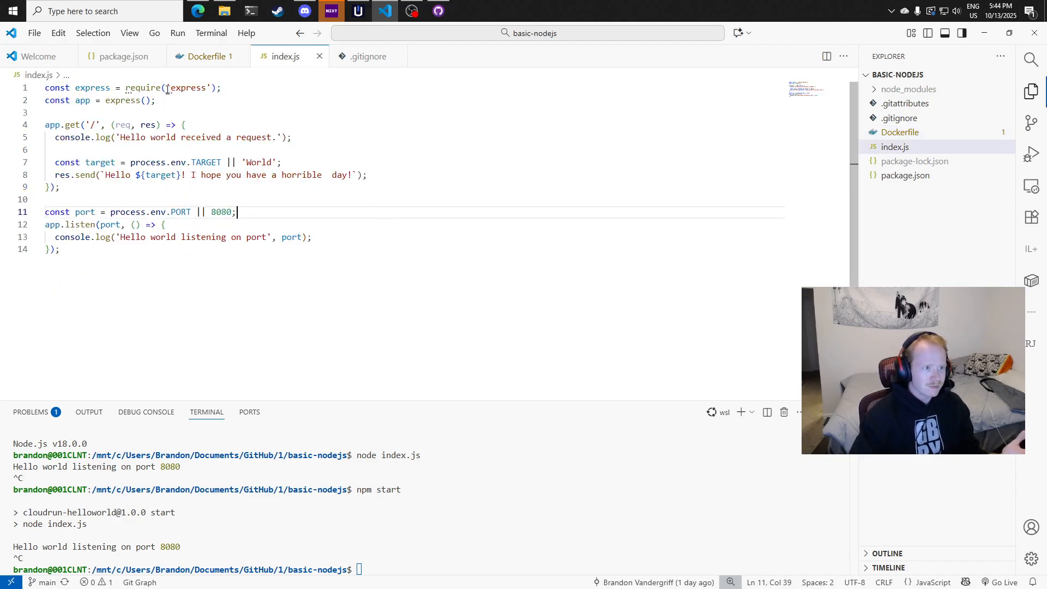
mouse_move(168, 89)
mouse_move(130, 91)
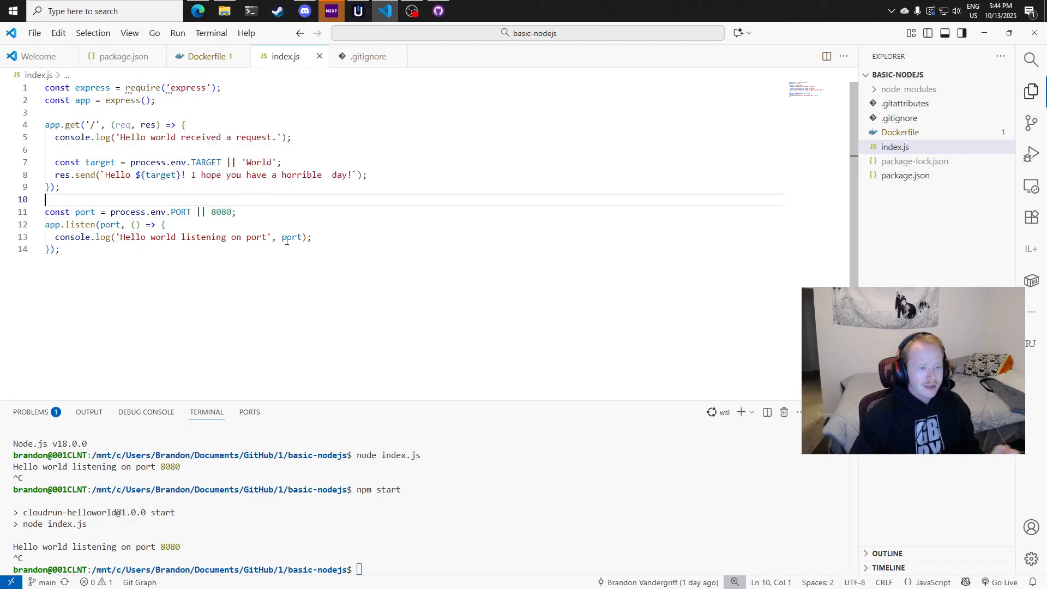
key(Down)
click(237, 175)
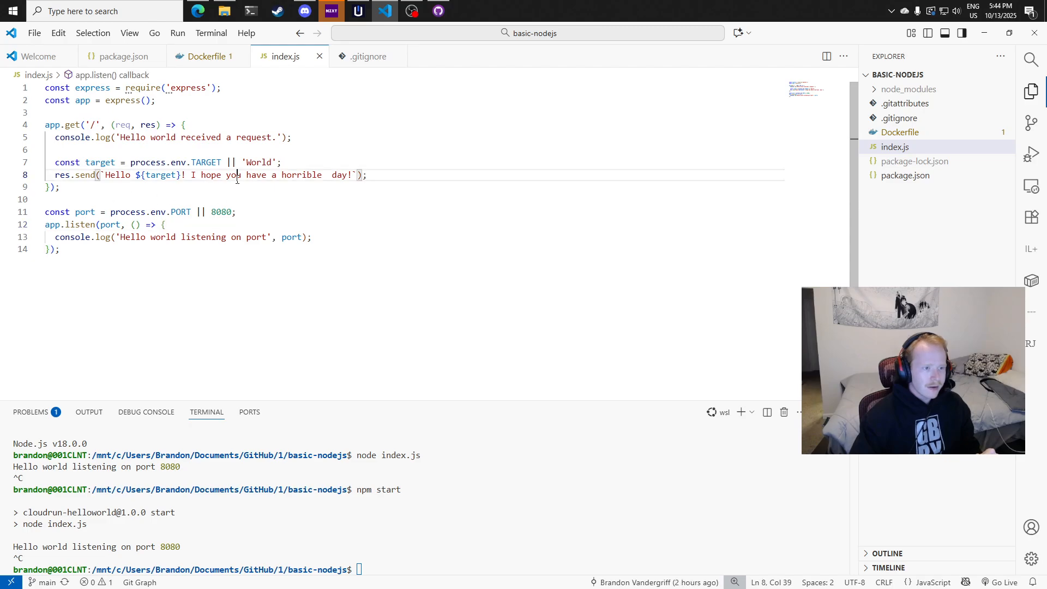
double_click(301, 175)
text(fantastic)
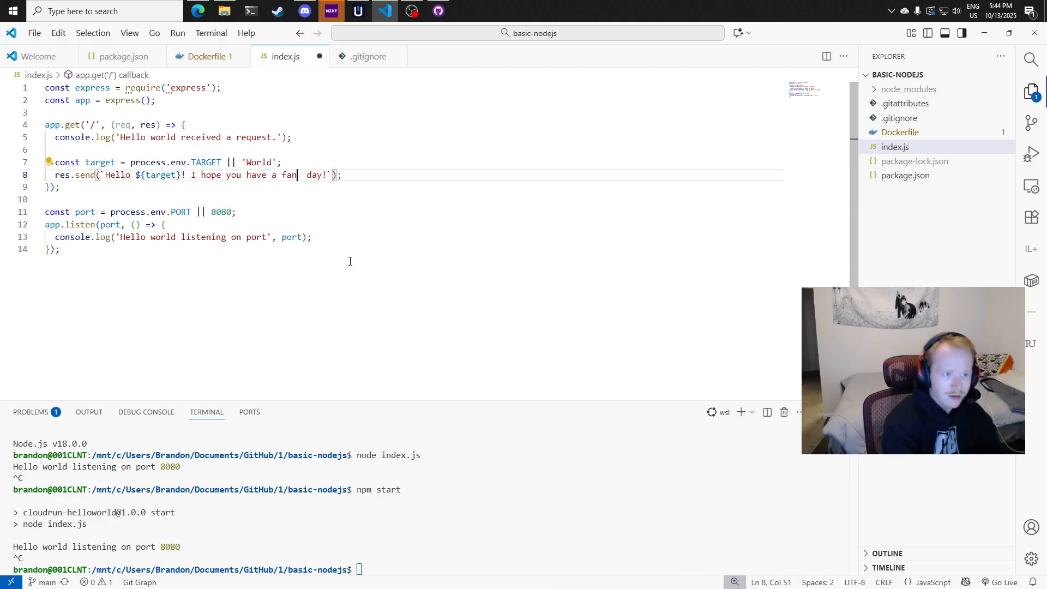
key(ctrl+s)
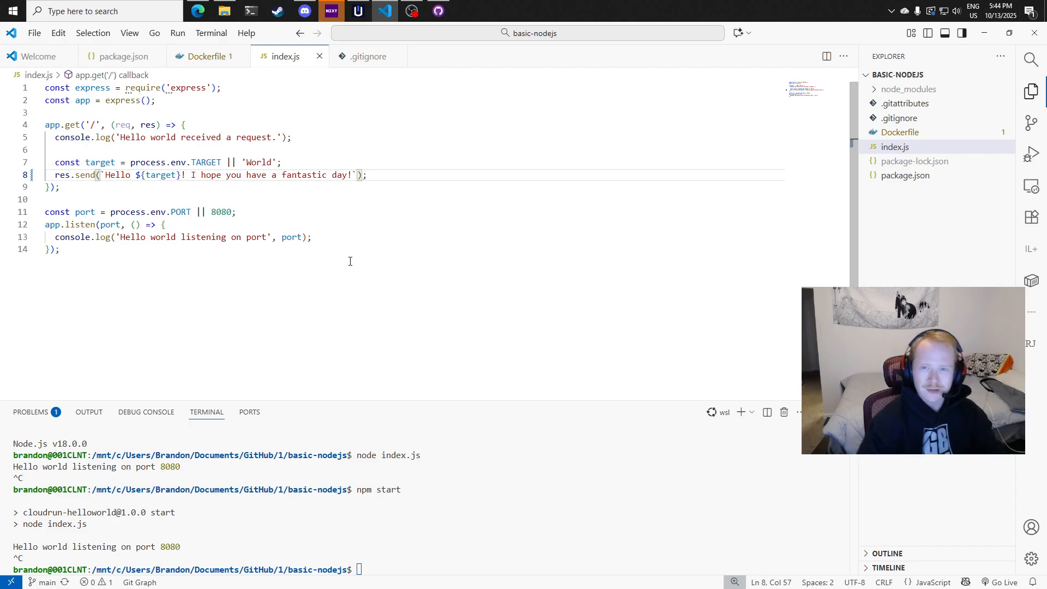
click(350, 261)
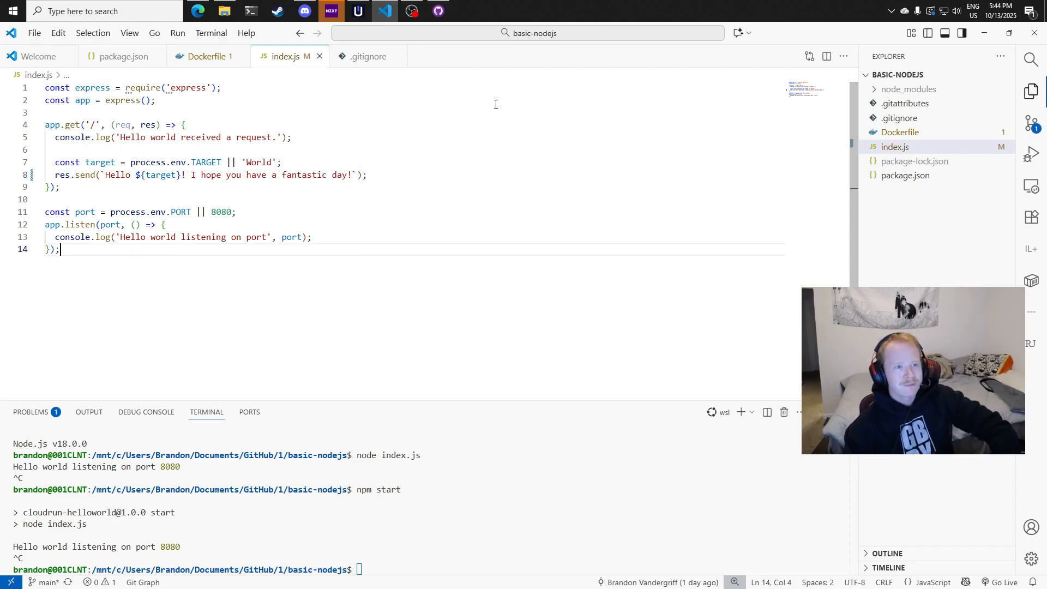
In GitHub Desktop, commit index.js to main with the summary "forcing a change to trigger redeployment to gcp" and push it to origin
click(438, 11)
drag(442, 146, 467, 73)
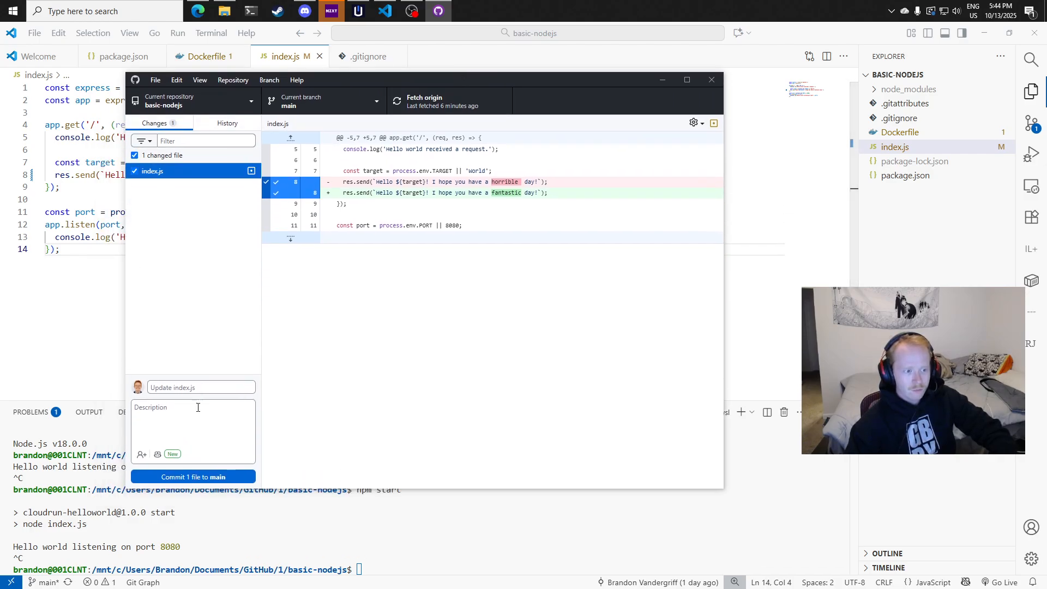
click(183, 388)
text(forcing a change to trigger re)
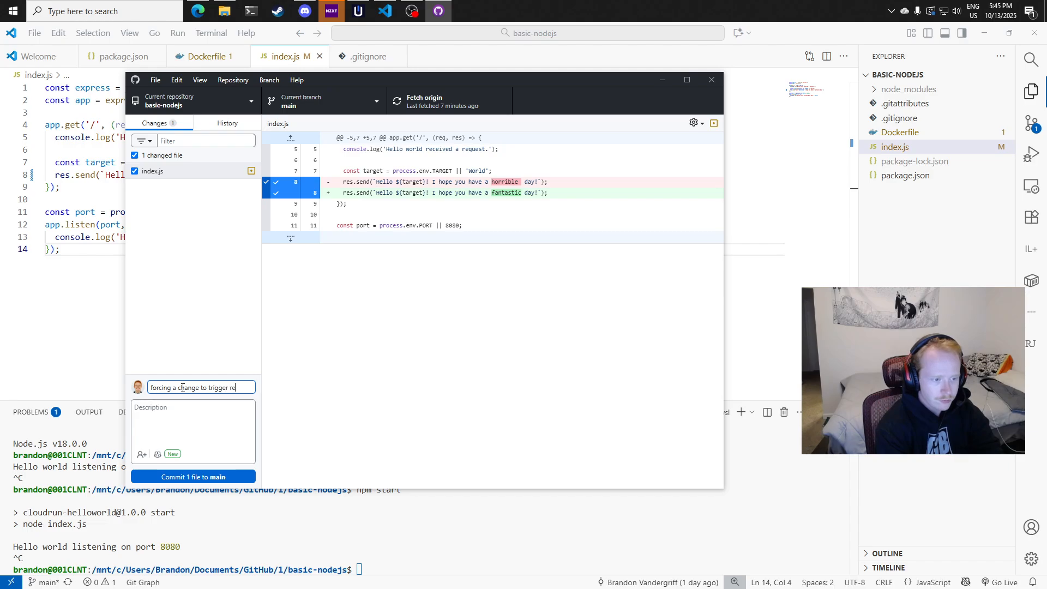
text(d)
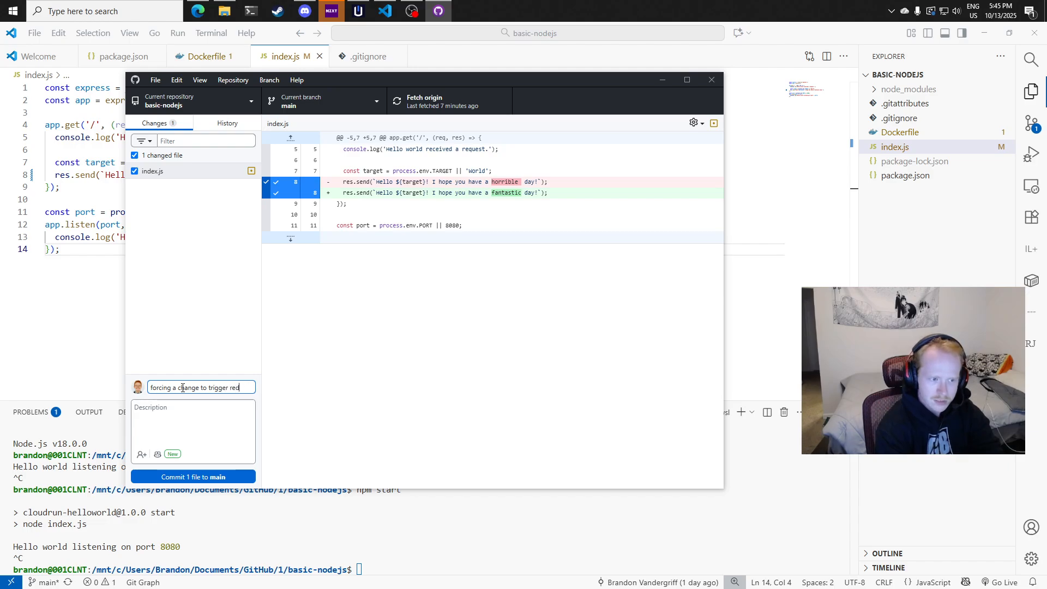
text(eployment to g)
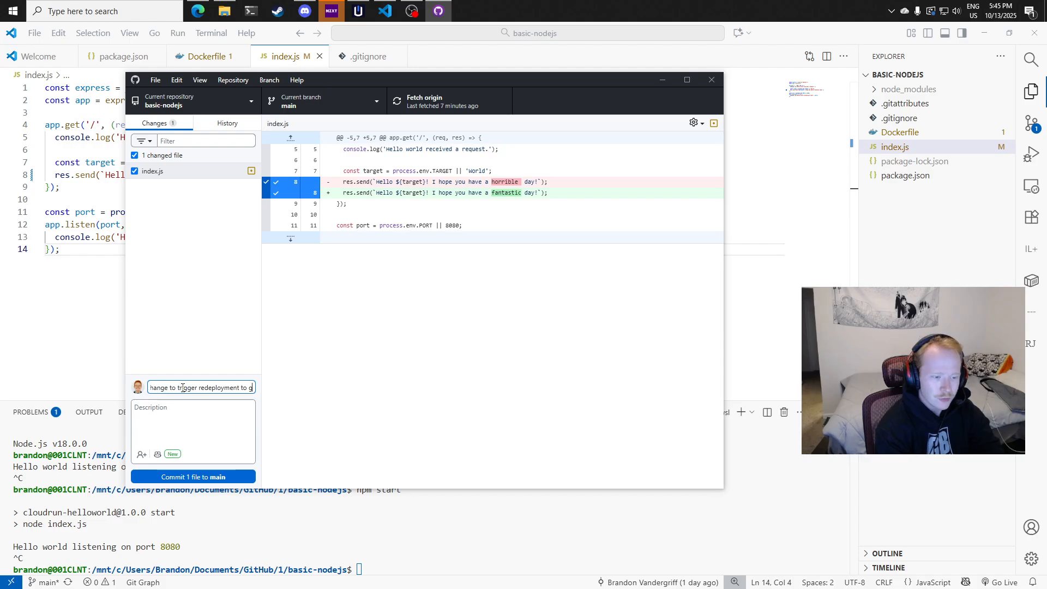
text(cp)
click(190, 328)
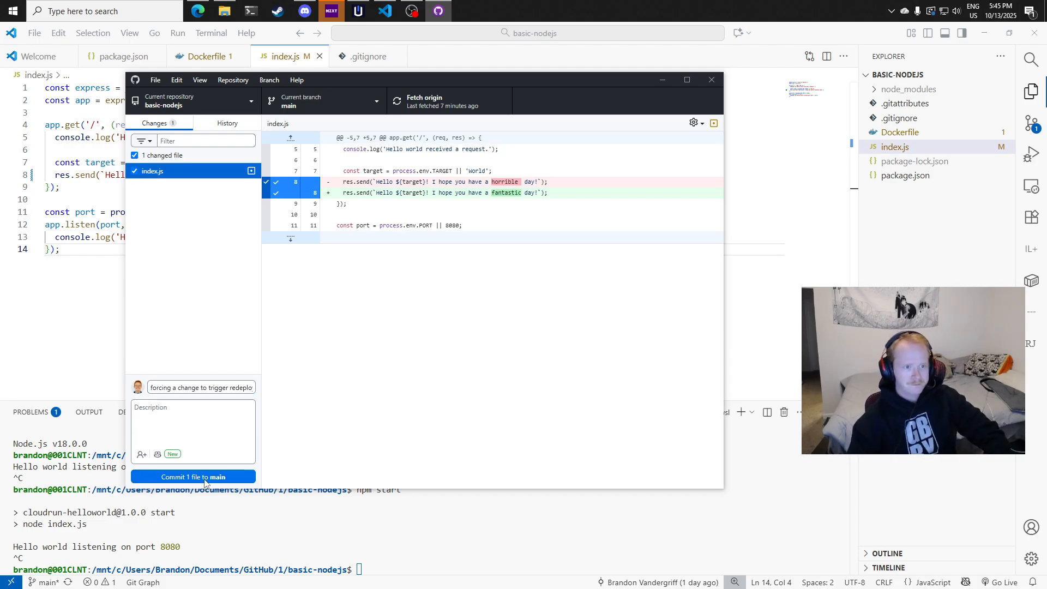
click(205, 480)
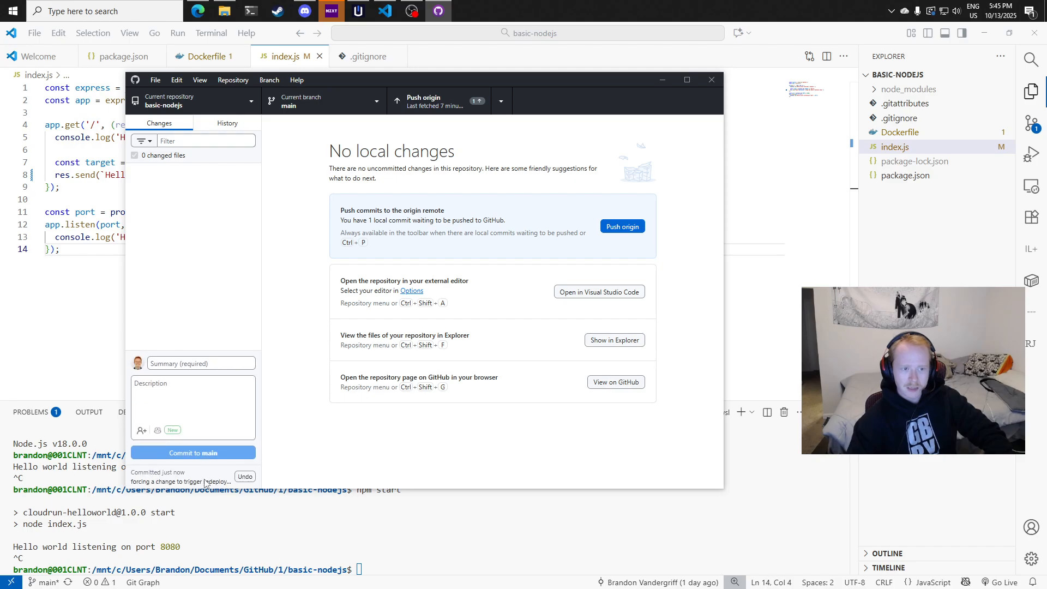
click(629, 231)
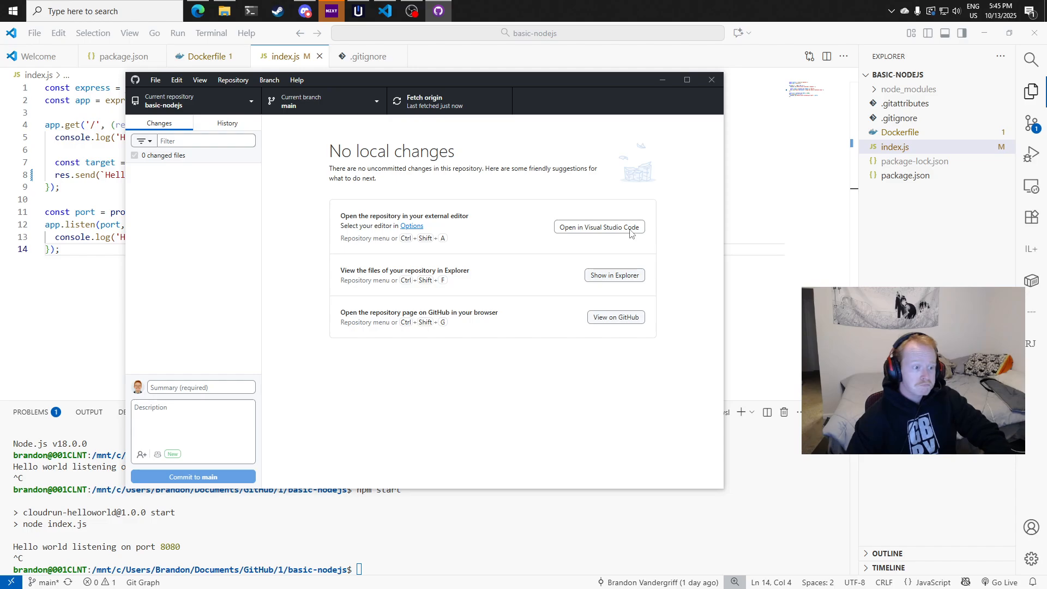
Switch to Microsoft Edge and refresh the basic-nodejs GitHub repository and Cloud Run service pages to check the pushed commit and its deployment
click(197, 11)
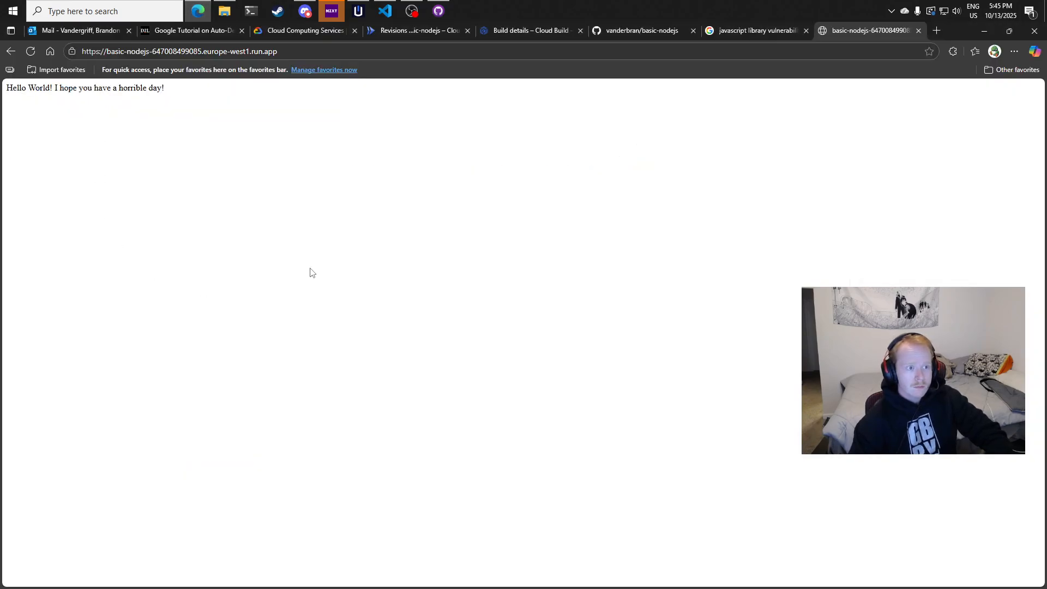
click(683, 26)
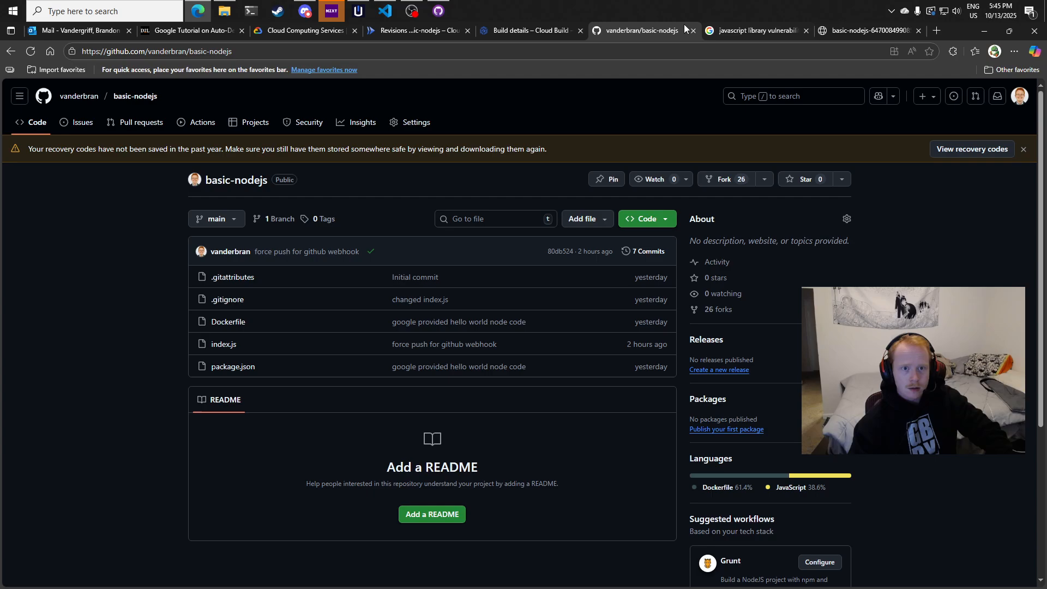
click(30, 51)
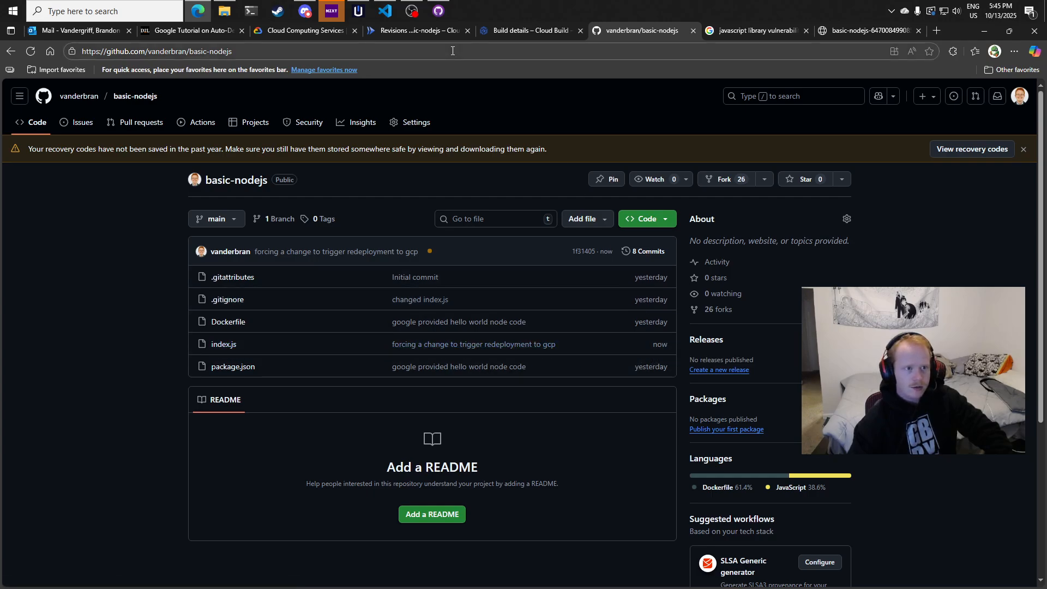
click(417, 31)
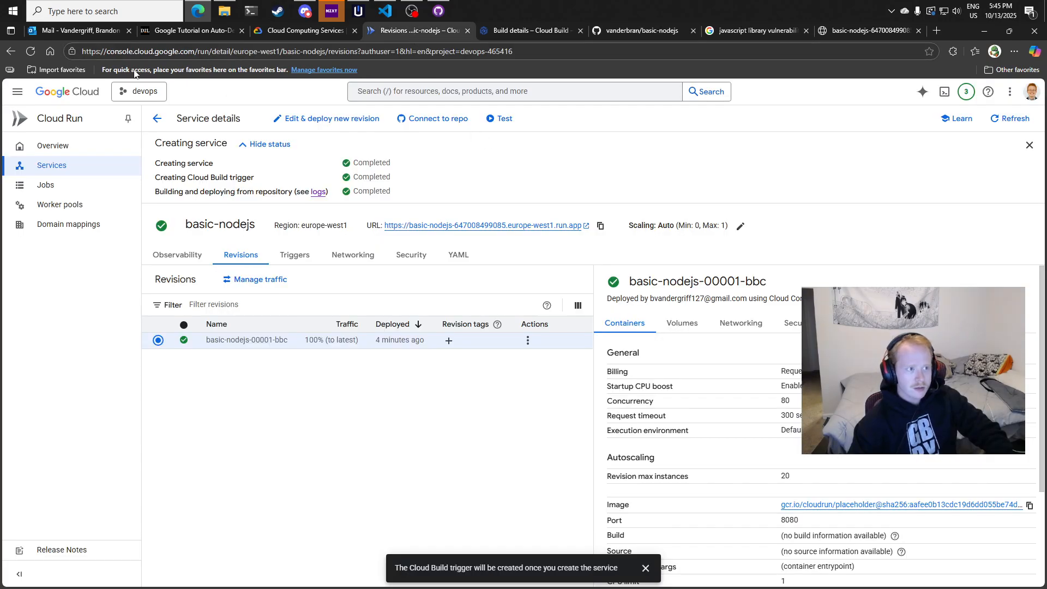
click(31, 51)
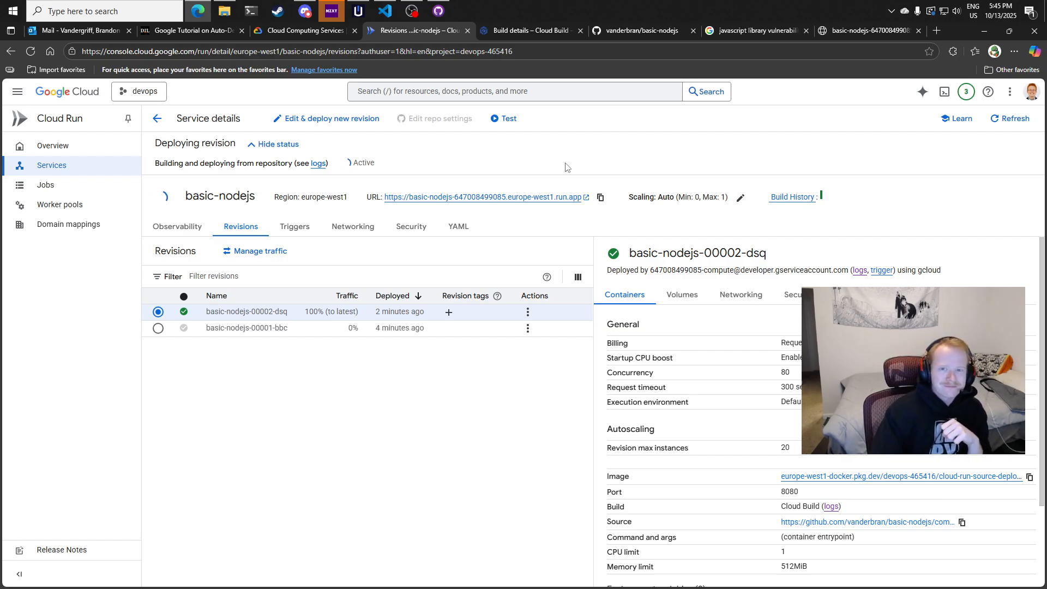
Reload the live basic-nodejs service page to check which greeting it serves
click(868, 33)
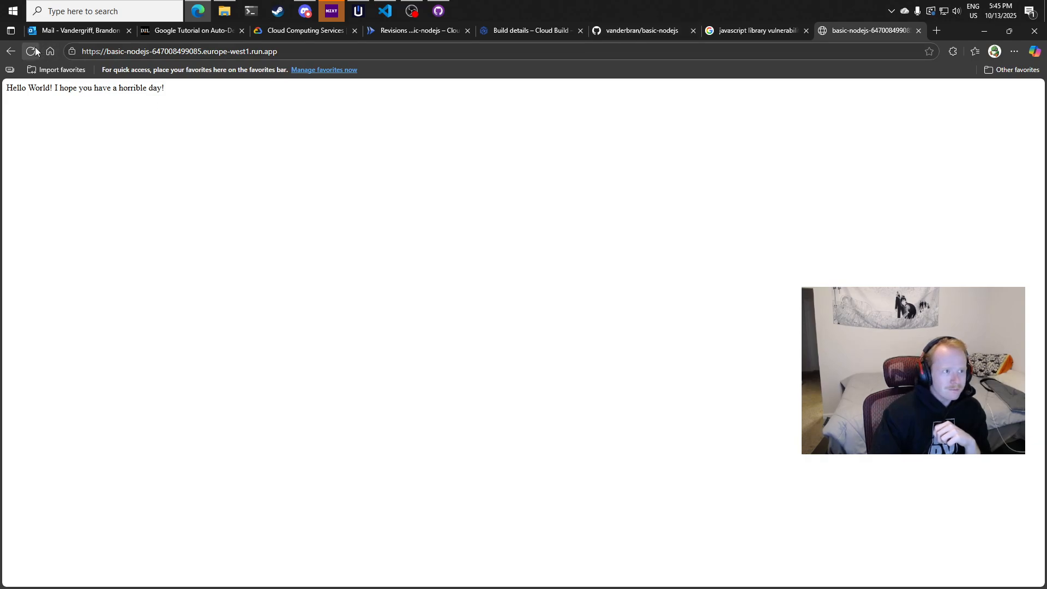
click(34, 50)
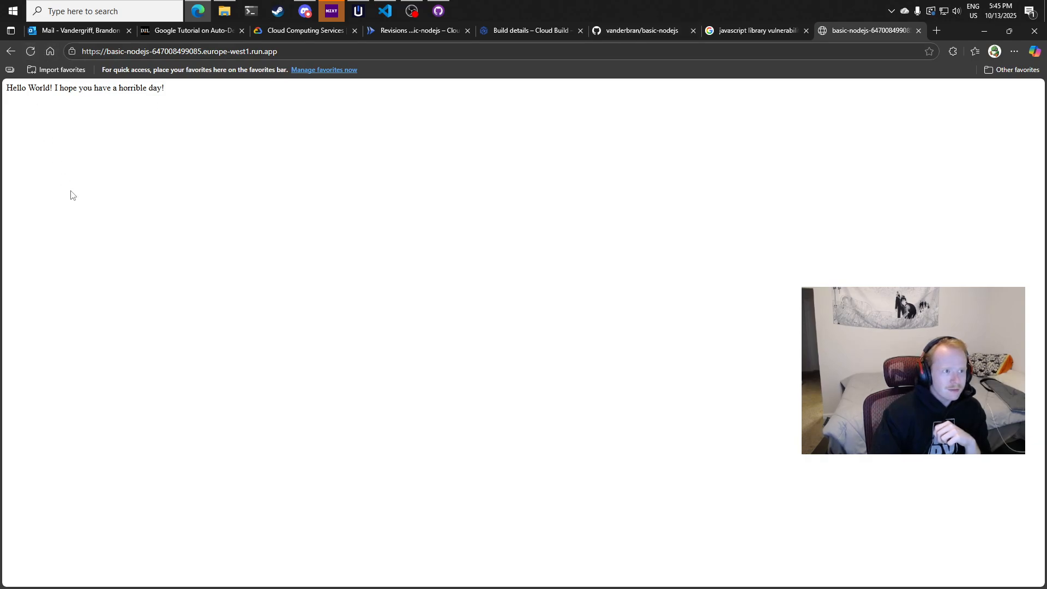
click(25, 54)
Open the running deployment's build logs from Cloud Run and examine the base image, WORKDIR, package copy and npm install steps
click(417, 31)
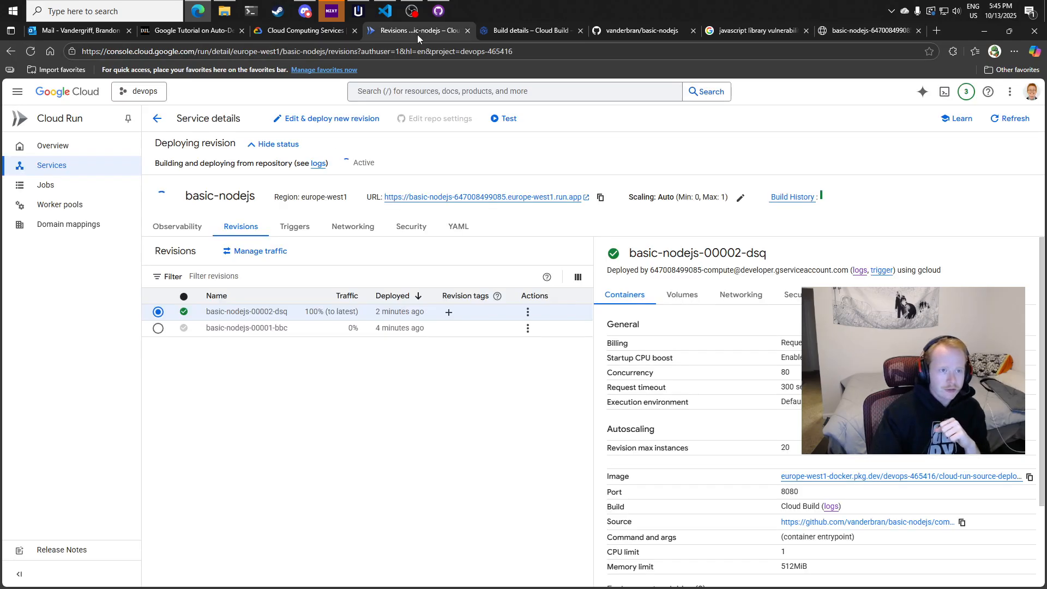
click(319, 164)
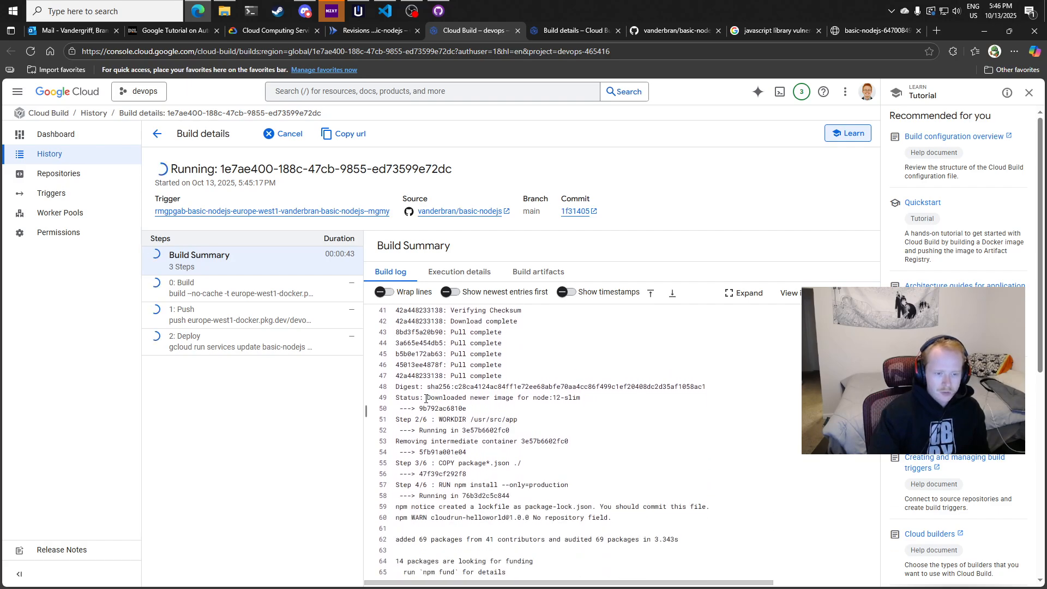
drag(426, 398, 582, 399)
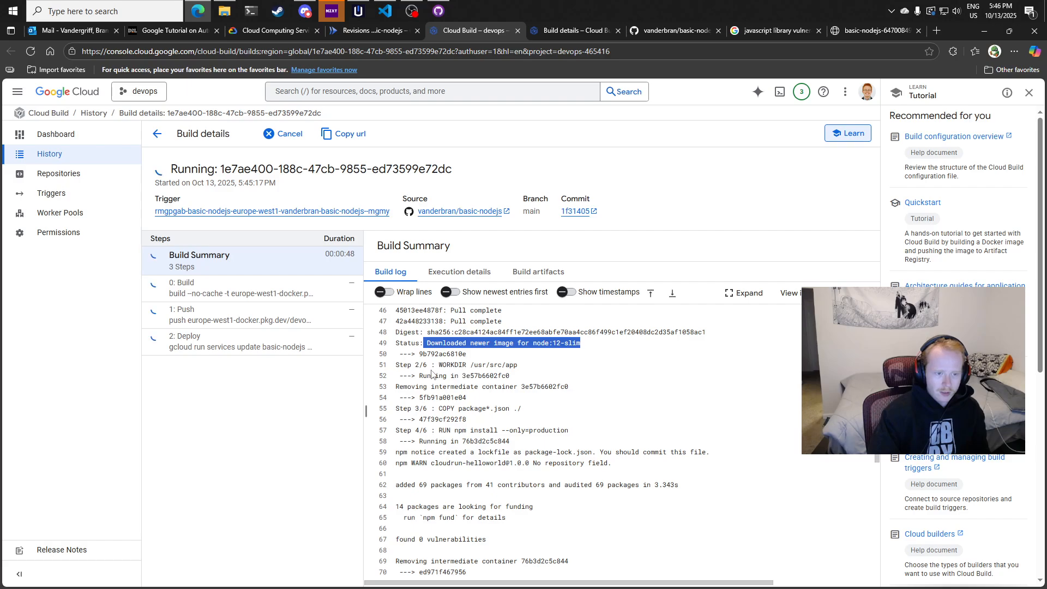
drag(415, 365, 525, 365)
click(546, 402)
scroll(486, 374, down, 1)
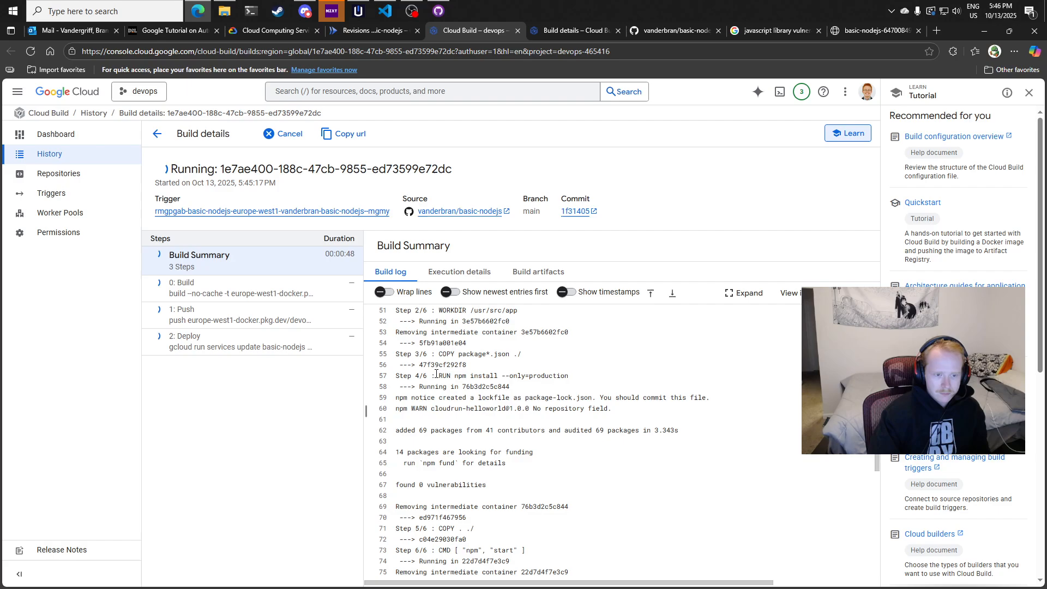
drag(437, 375, 536, 378)
drag(438, 355, 527, 357)
click(461, 375)
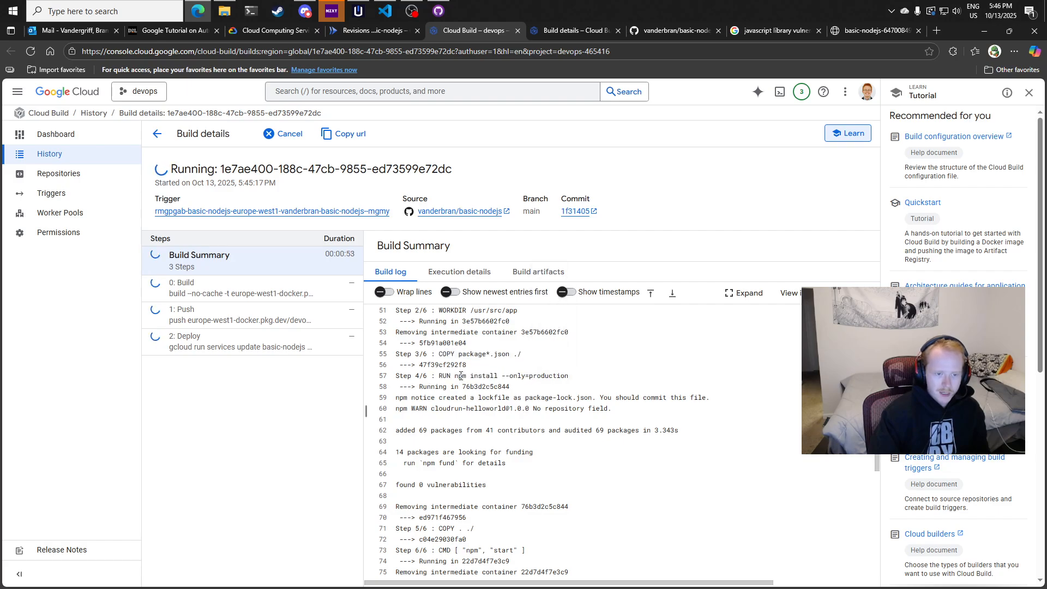
drag(437, 376, 569, 377)
click(513, 375)
Review the build log from the npm install output through the npm start container command
scroll(511, 374, down, 1)
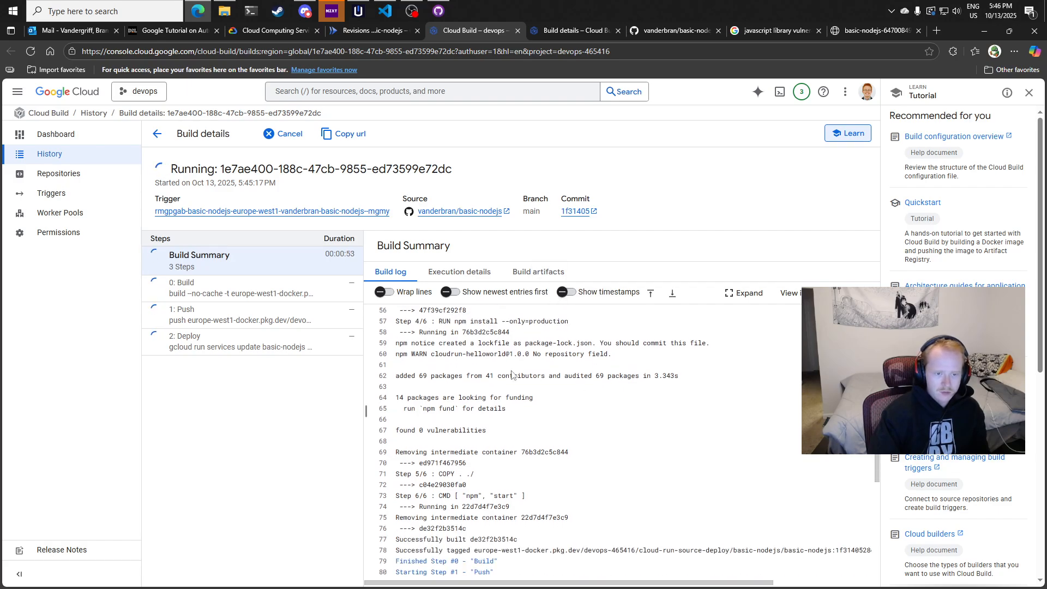
drag(407, 408, 505, 409)
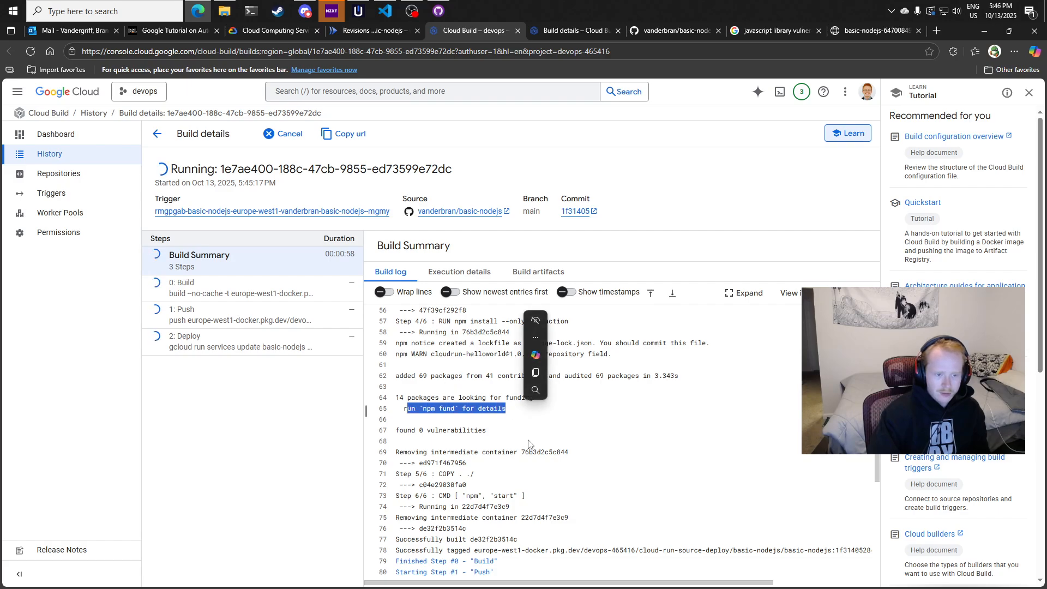
click(507, 410)
scroll(490, 418, down, 2)
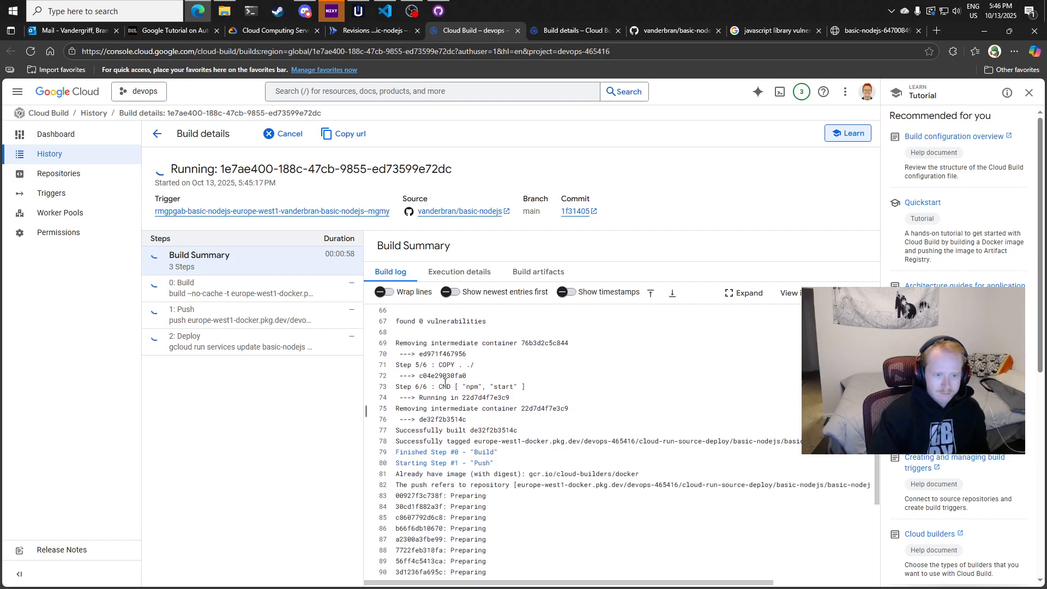
drag(444, 384, 539, 389)
click(576, 401)
Examine the image push and the start of deployment in the build log, then inspect the Deploy step's own log
scroll(565, 377, down, 2)
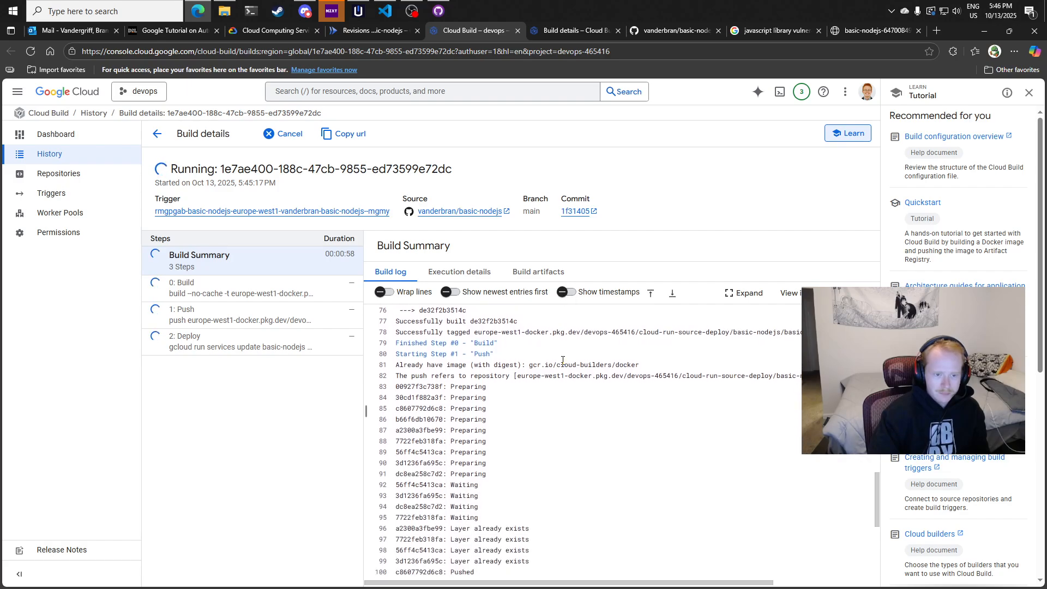
scroll(543, 340, down, 2)
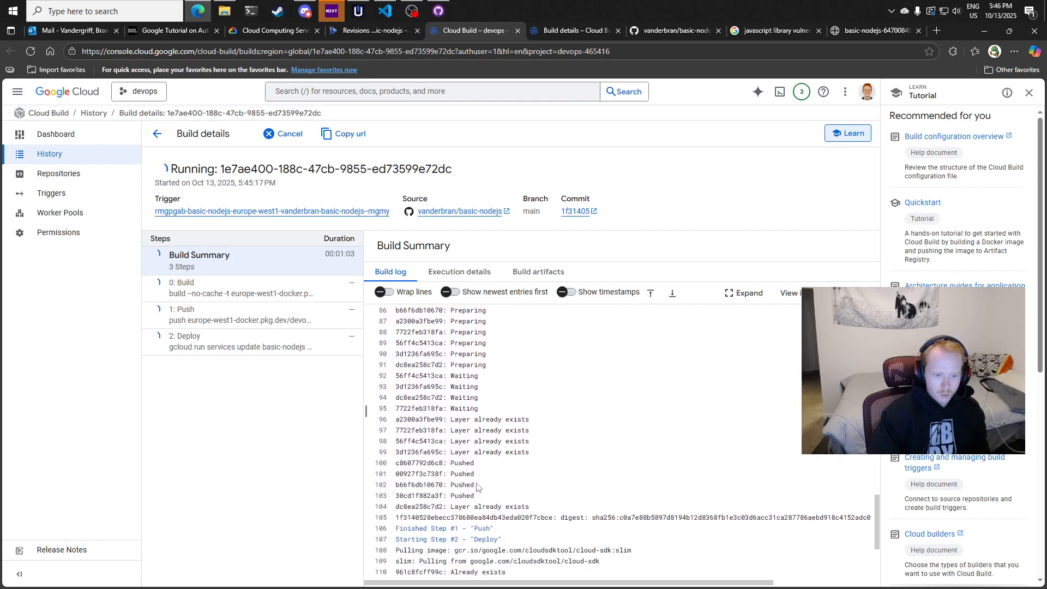
scroll(472, 431, down, 2)
drag(412, 399, 518, 402)
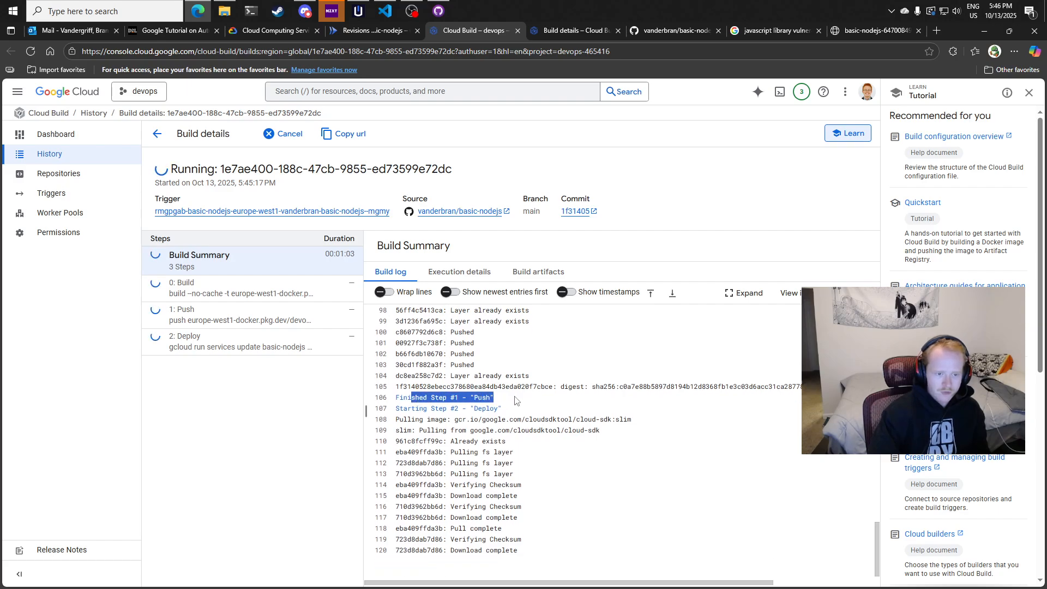
drag(430, 413, 543, 413)
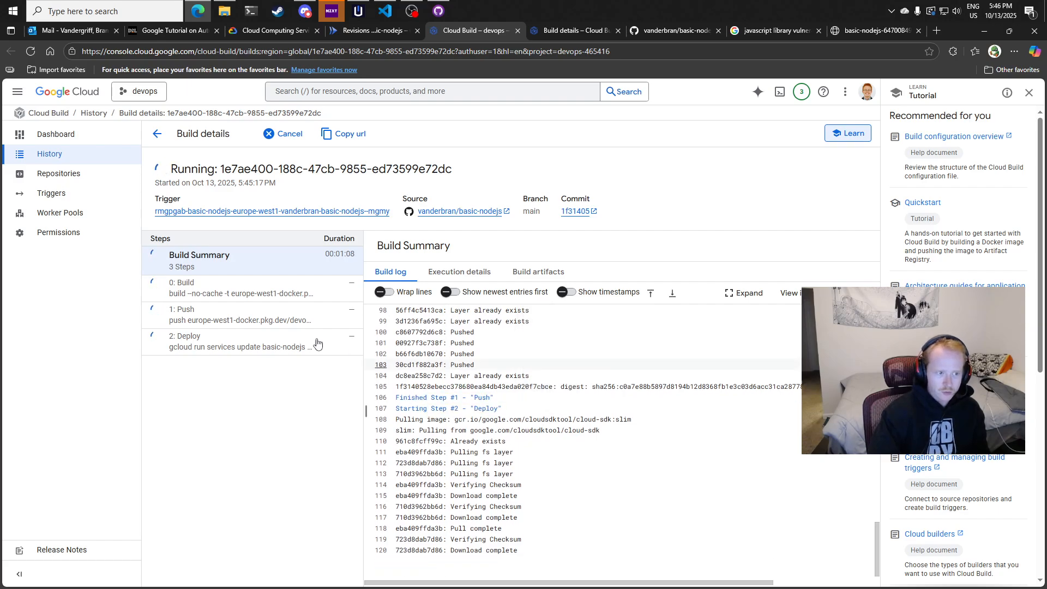
click(253, 349)
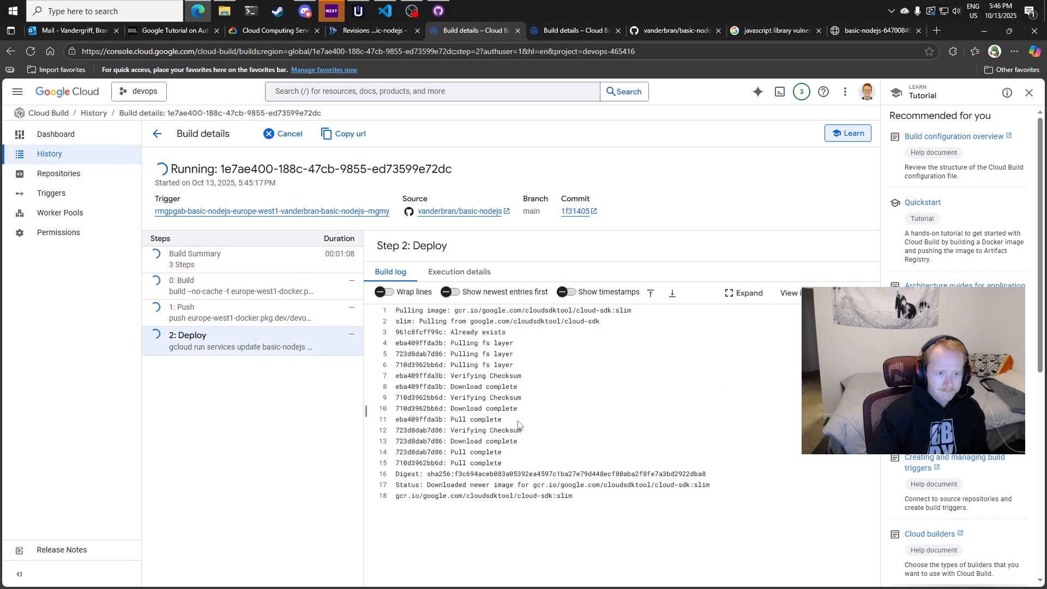
drag(438, 485, 618, 496)
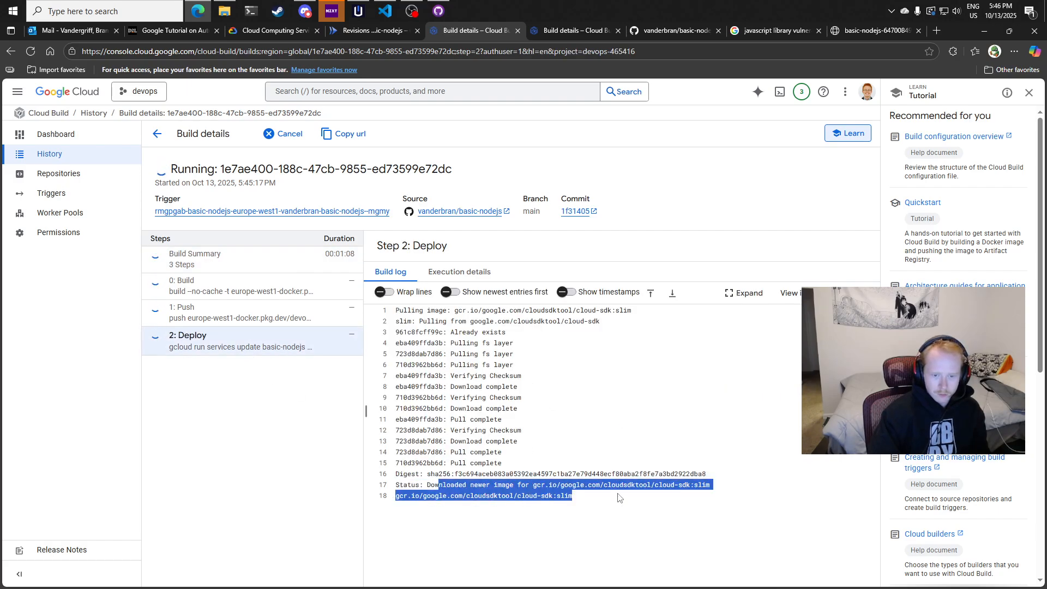
Inspect the Push step's log for the running build and return to the build history to check the builds' statuses
click(613, 497)
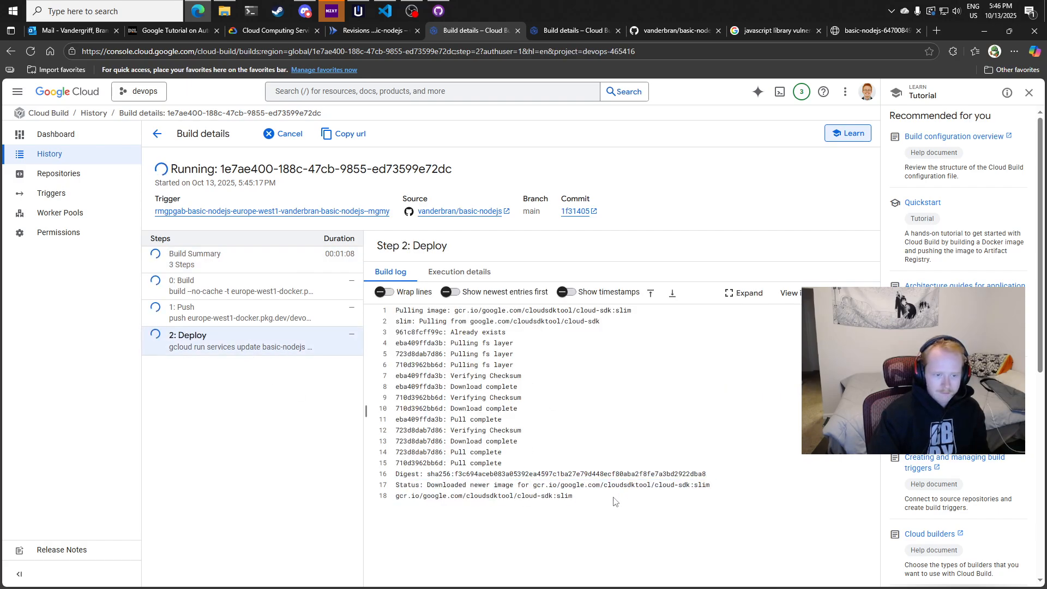
click(239, 318)
scroll(542, 348, down, 1)
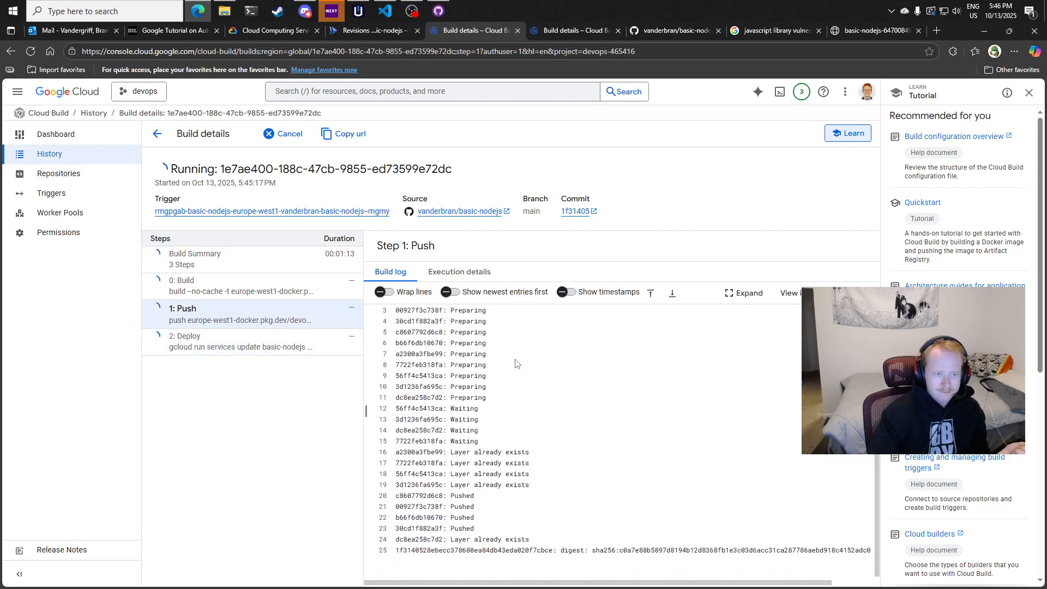
click(157, 134)
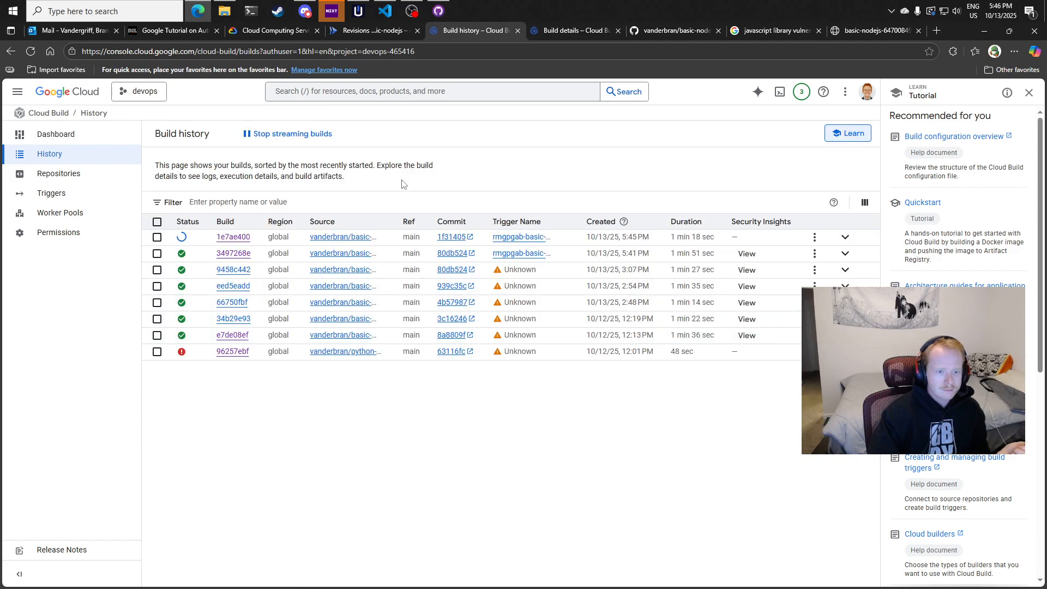
mouse_move(500, 272)
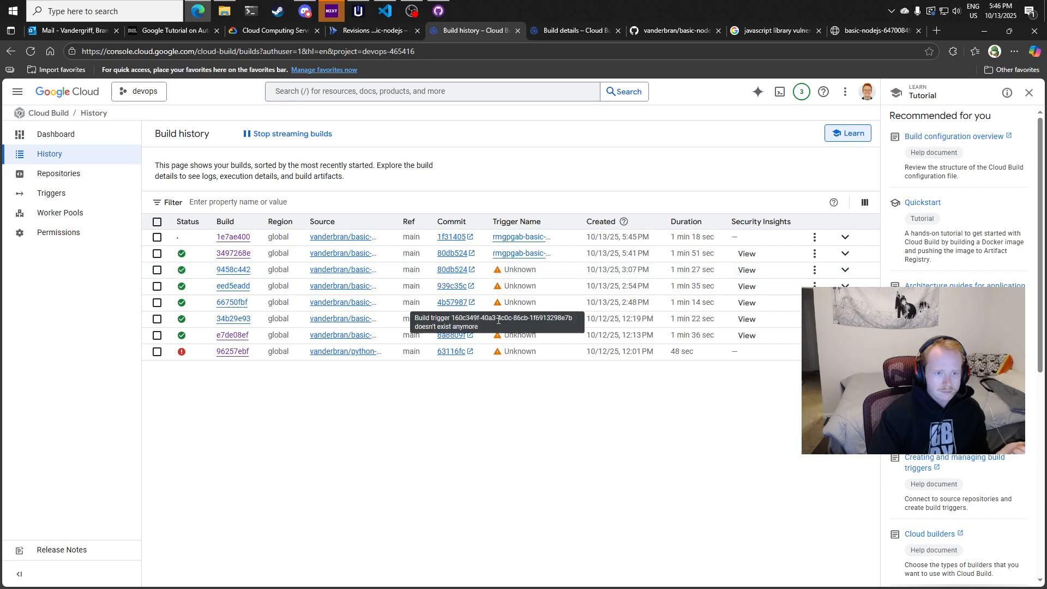
Reload the live basic-nodejs page and the service's Cloud Run revisions page to check the rollout's progress
click(846, 31)
click(30, 52)
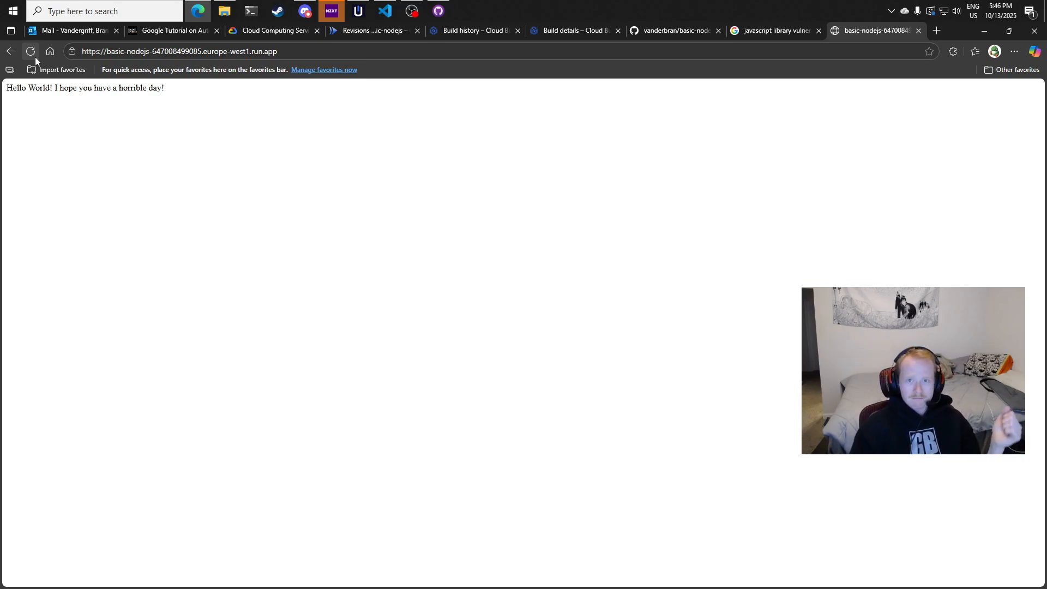
click(373, 30)
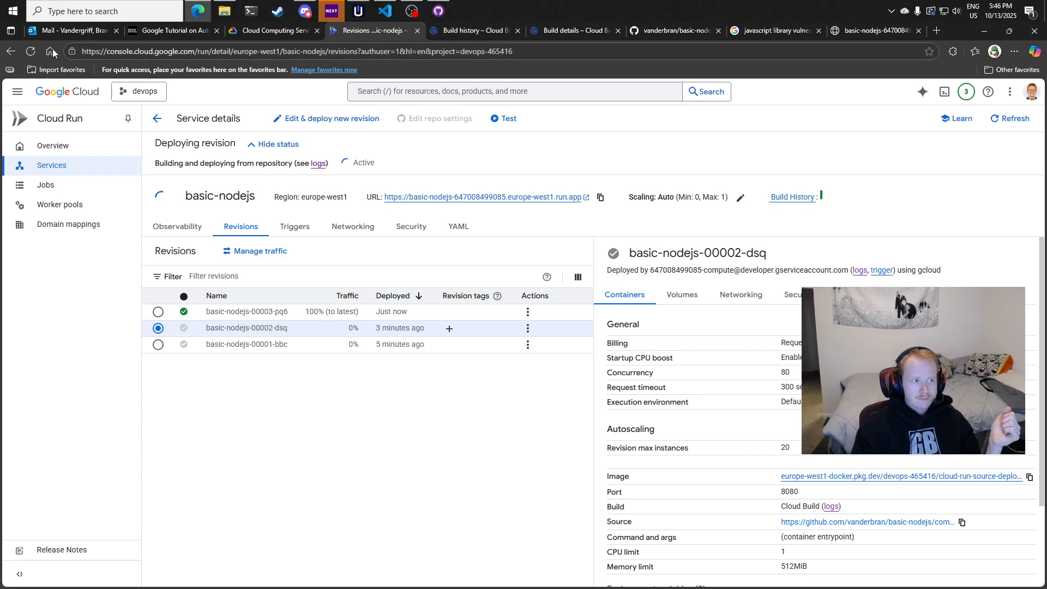
click(30, 50)
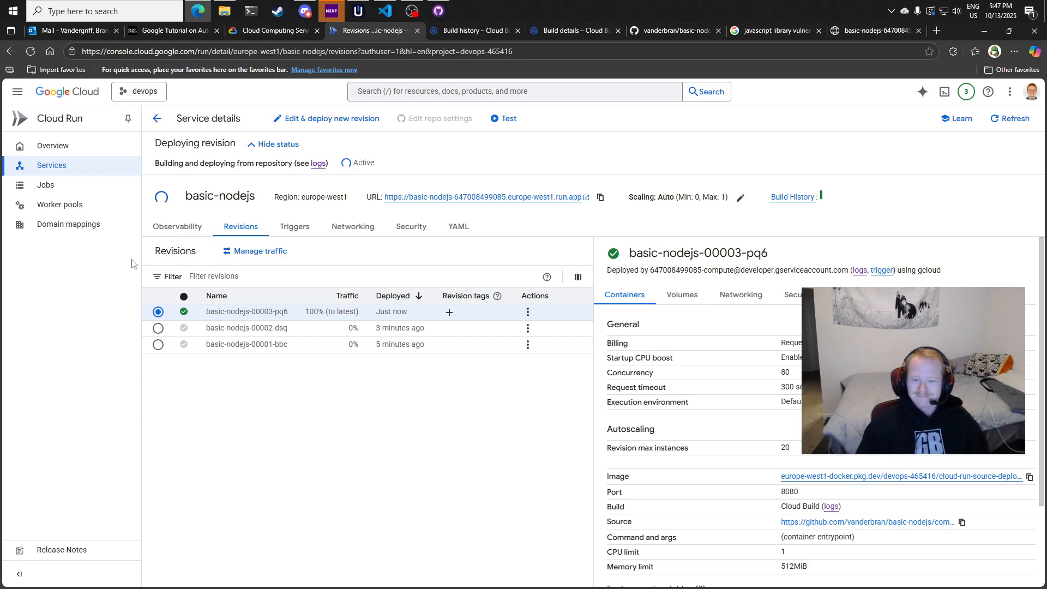
Reload the live service page once more and examine the ending of its greeting text
click(472, 30)
click(886, 25)
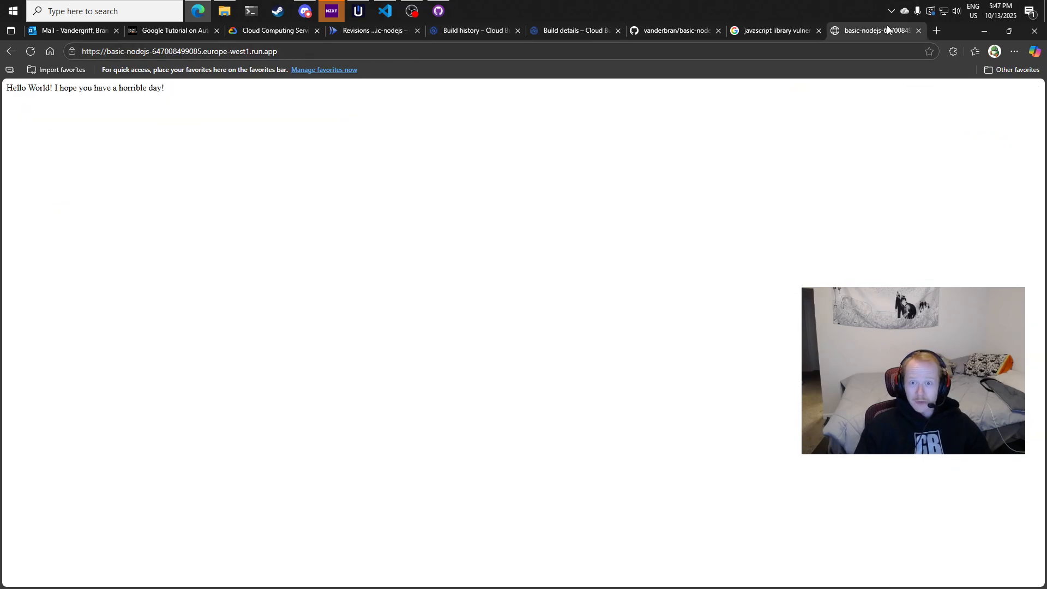
click(32, 51)
drag(112, 94, 226, 100)
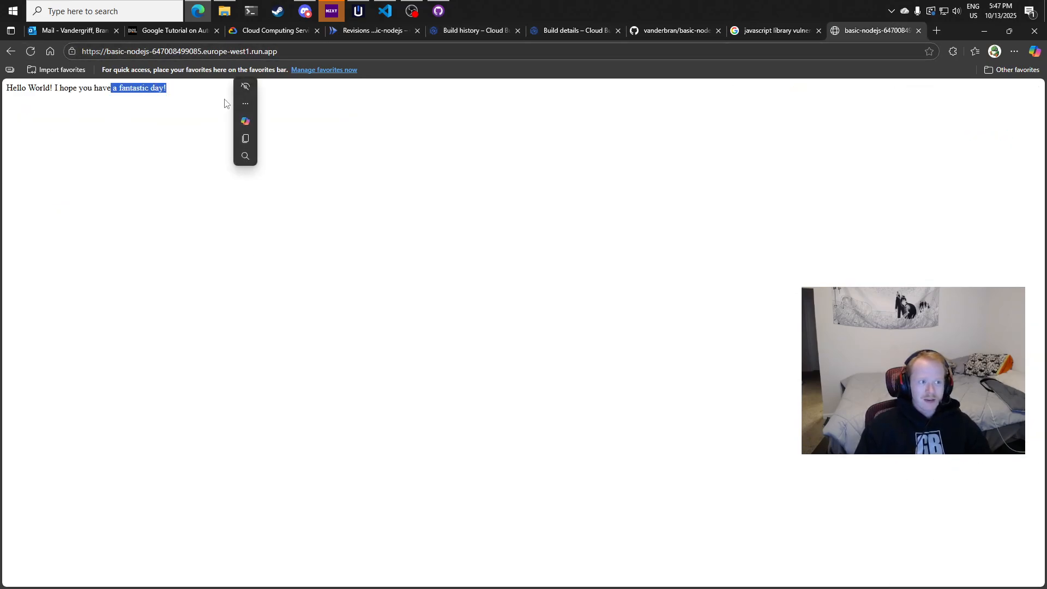
click(94, 174)
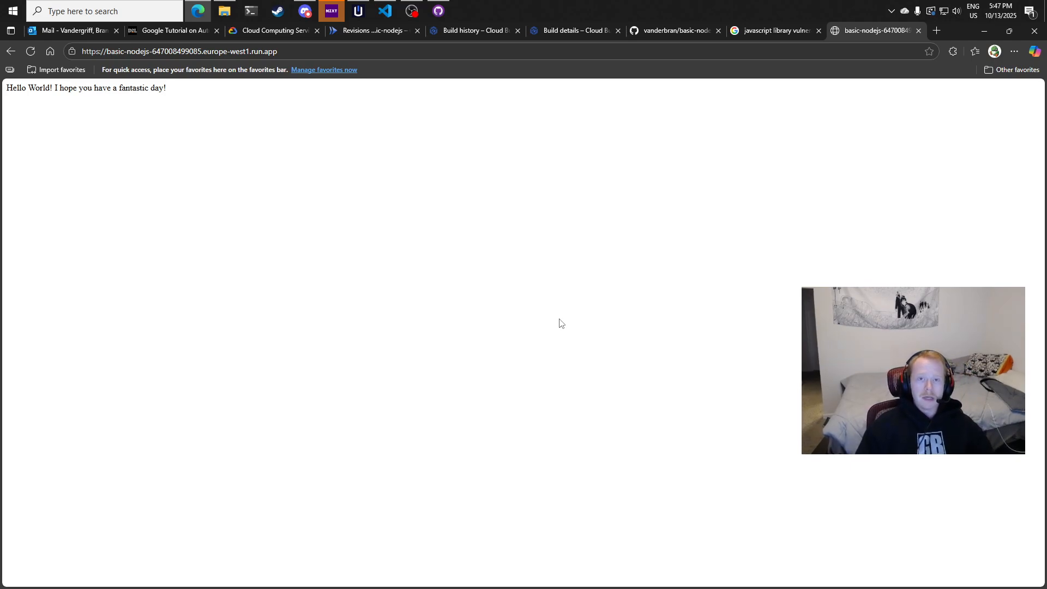
Review the basic-nodejs deployment status and triggers in Cloud Run, and recheck the live page
click(383, 34)
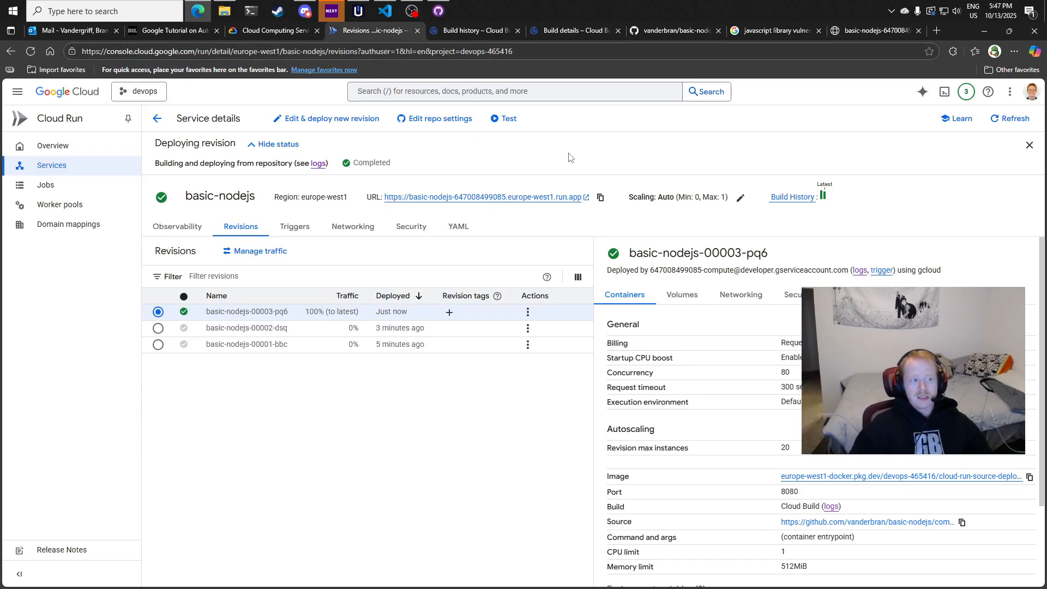
click(309, 235)
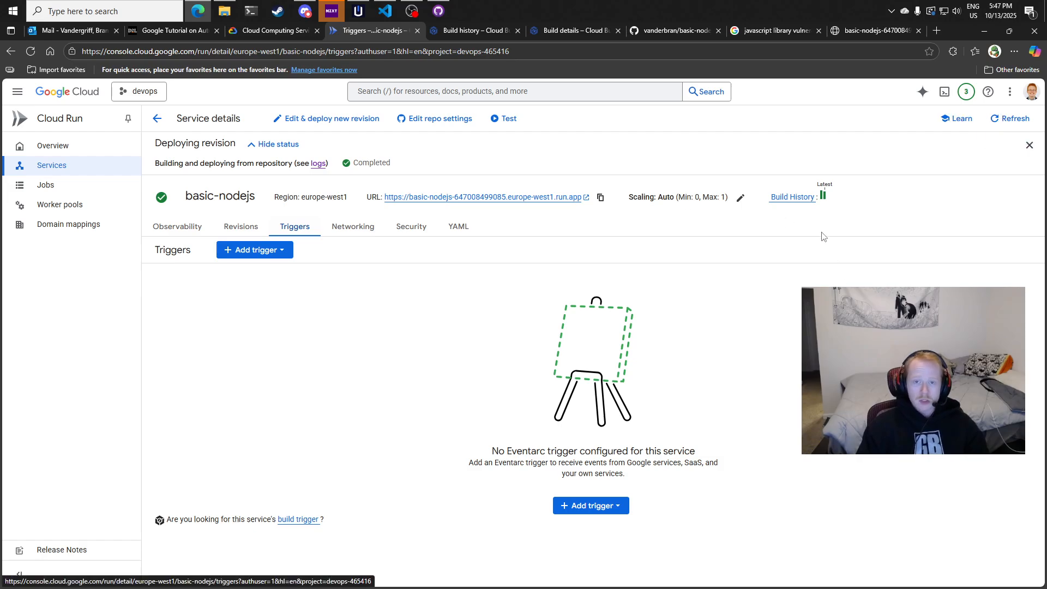
click(858, 32)
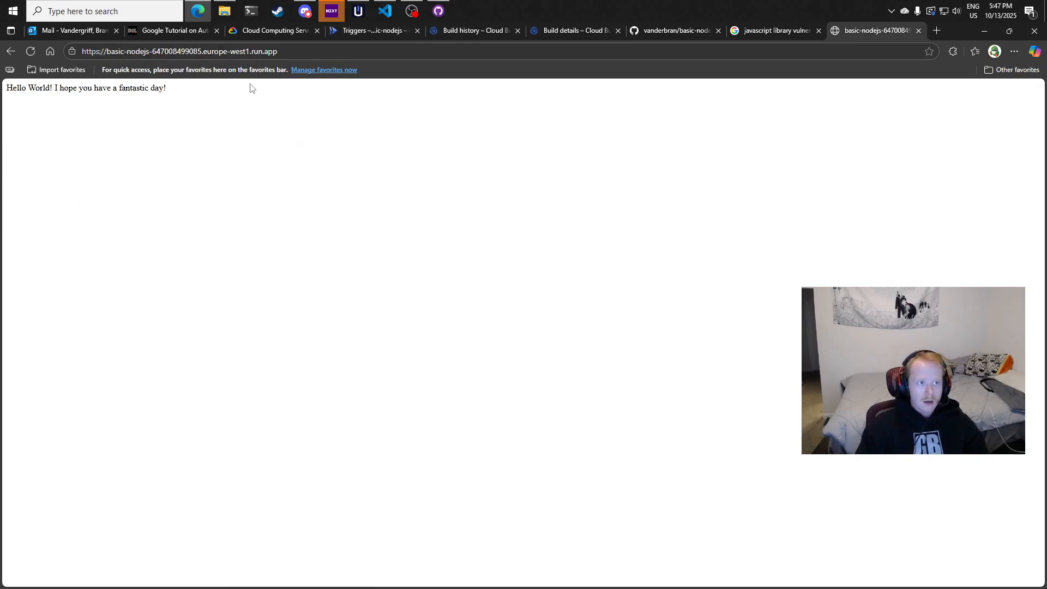
click(255, 34)
click(376, 31)
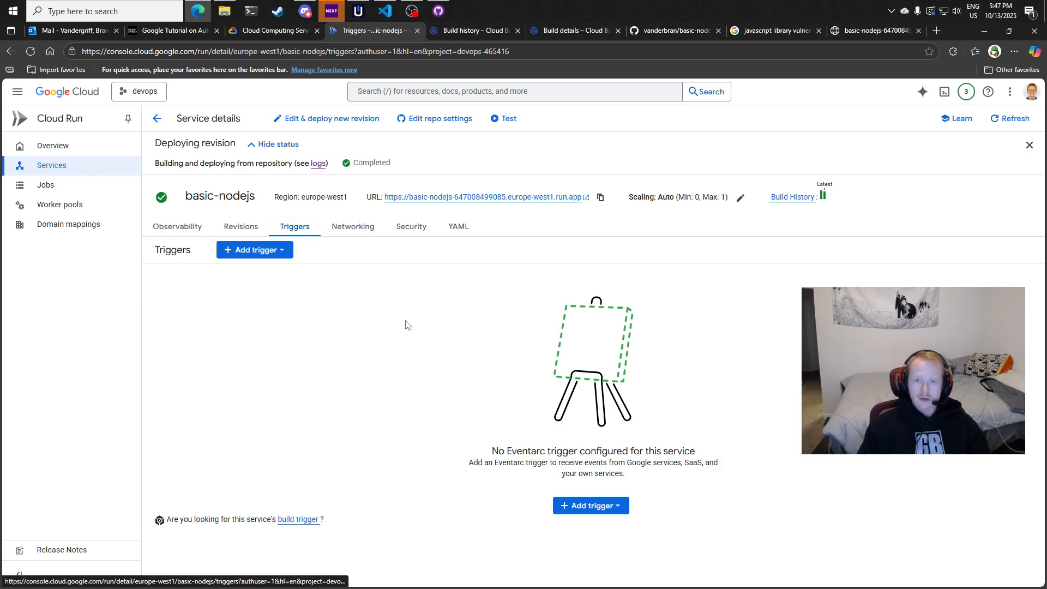